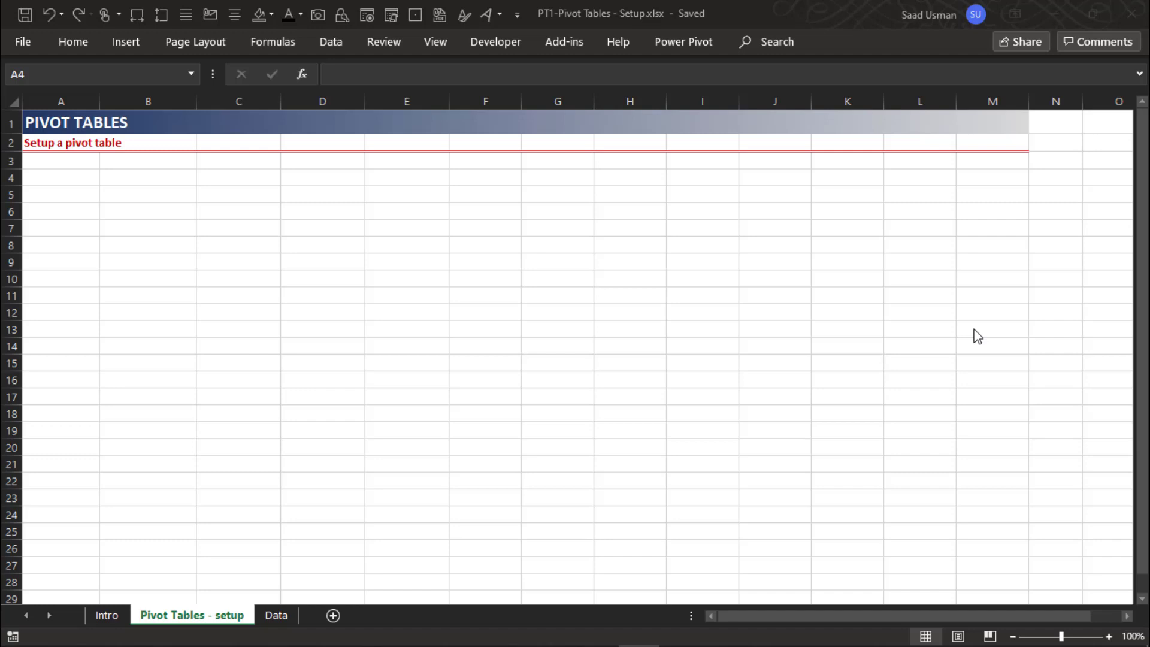
# - Examine the Data sheet's column headers in row 4, from Order ID across to Profit
pyautogui.click(265, 614)
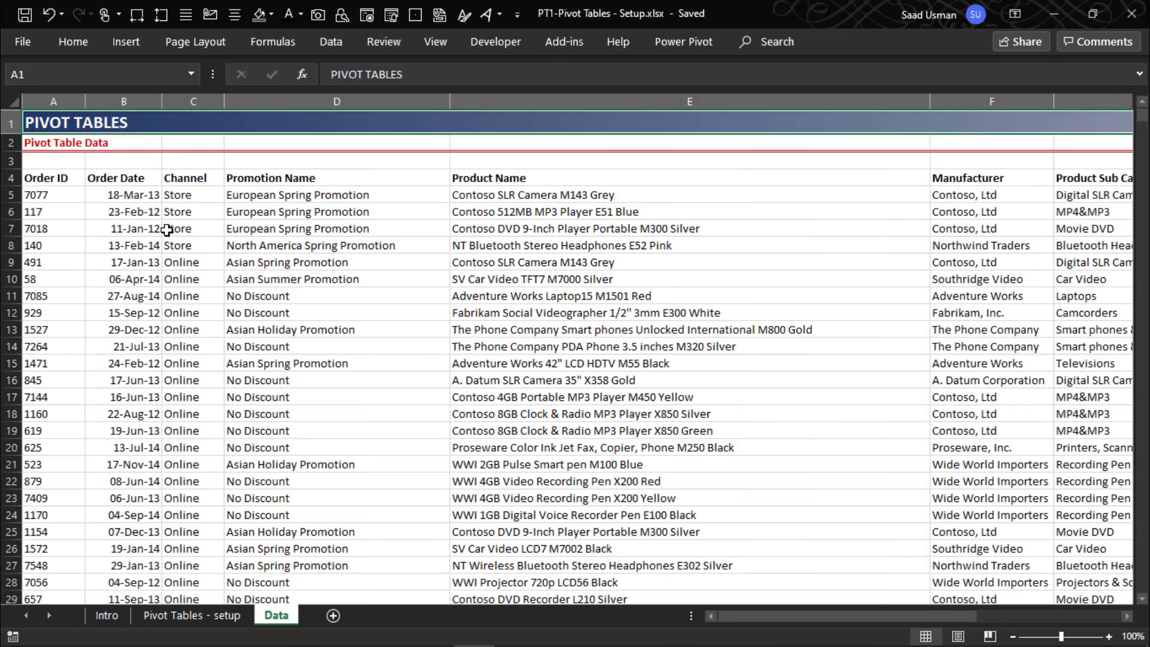
pyautogui.click(40, 206)
pyautogui.press('Up')
pyautogui.press('Up')
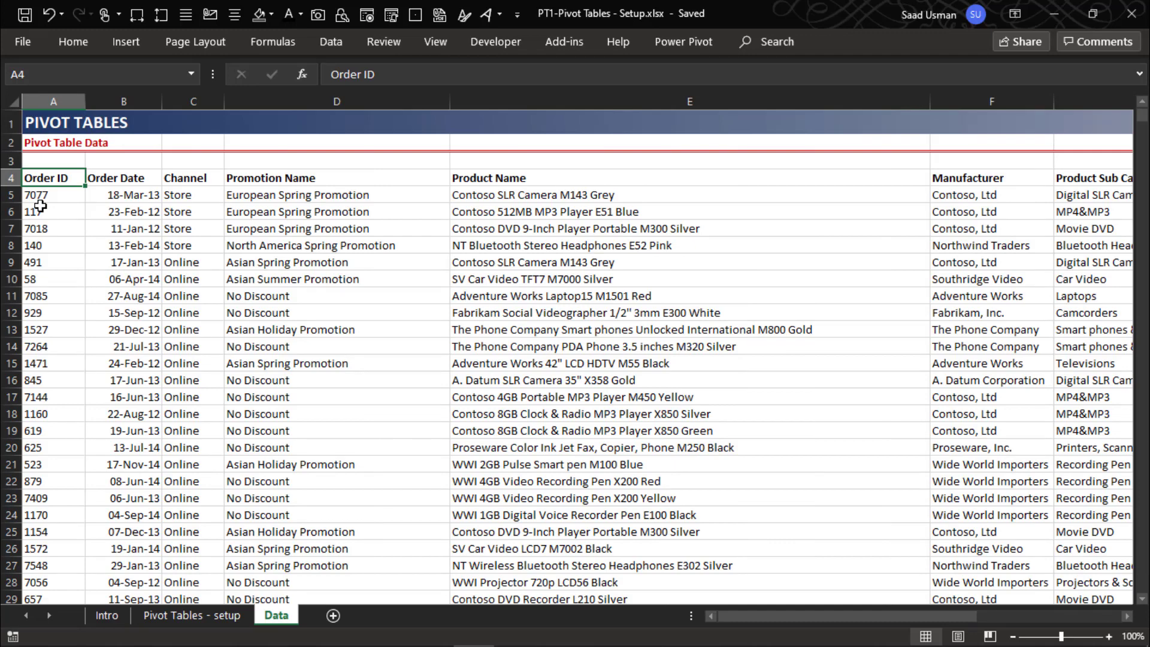
pyautogui.press('Right')
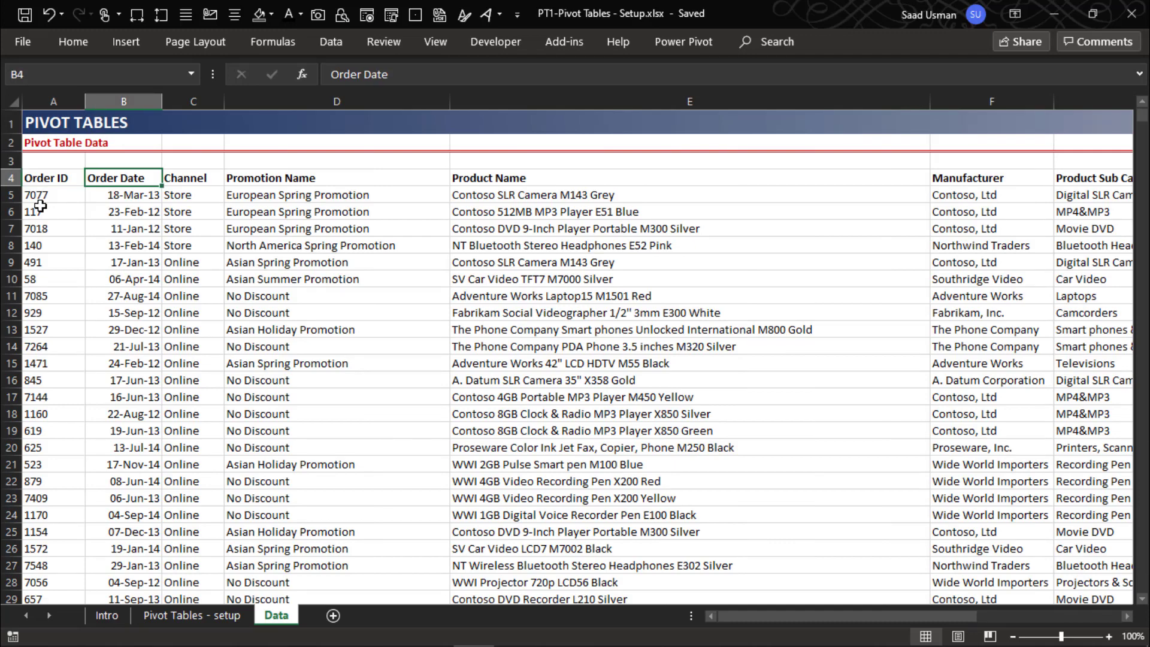
pyautogui.press('Right')
pyautogui.press('Right')
pyautogui.press('Right')
pyautogui.press('Right')
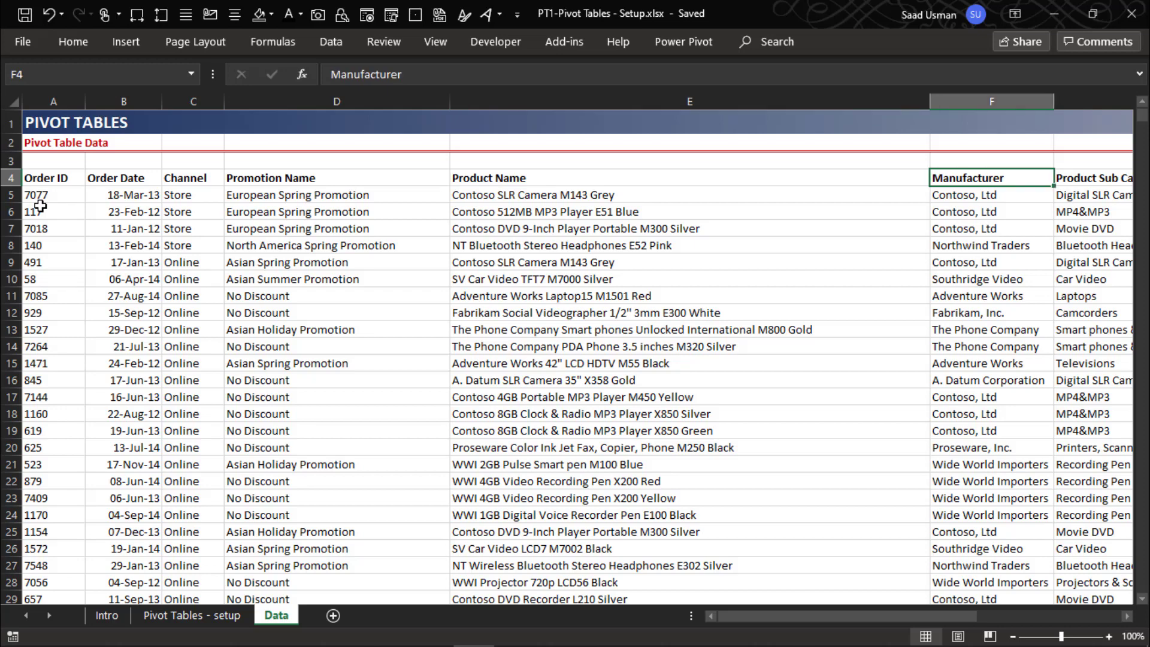
pyautogui.press('Right')
pyautogui.press('Right')
pyautogui.press('Right')
pyautogui.press('Right')
pyautogui.press('Right')
pyautogui.press('Right')
pyautogui.press('Right')
pyautogui.press('Right')
pyautogui.press('Right')
pyautogui.press('Right')
pyautogui.press('Left')
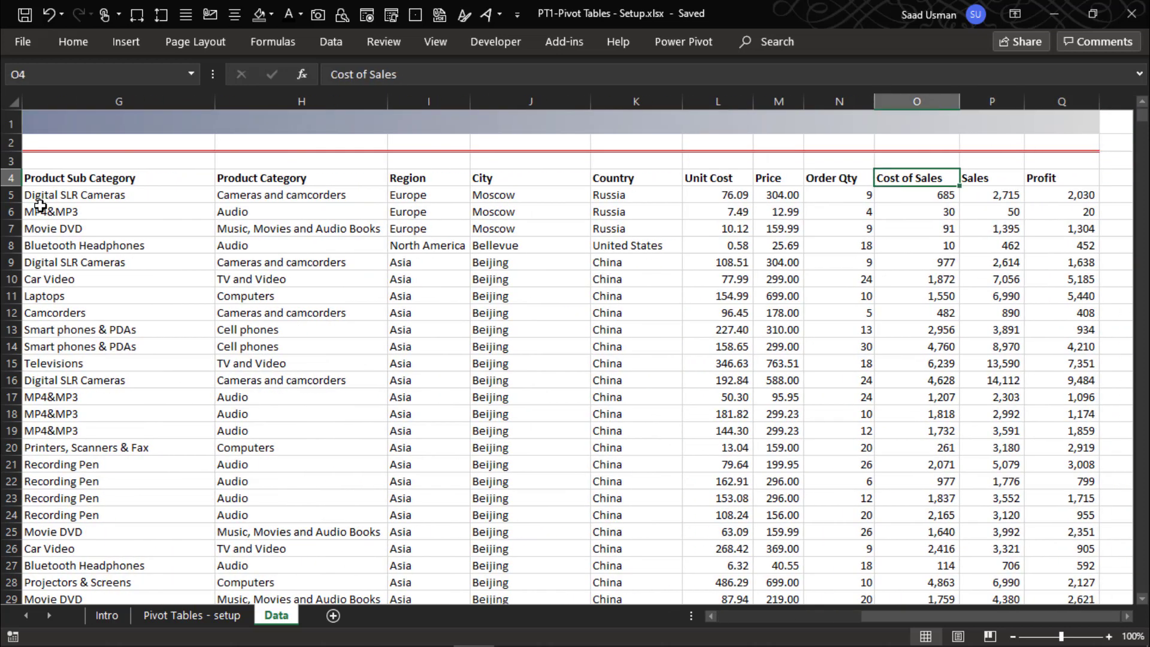
pyautogui.press('Left')
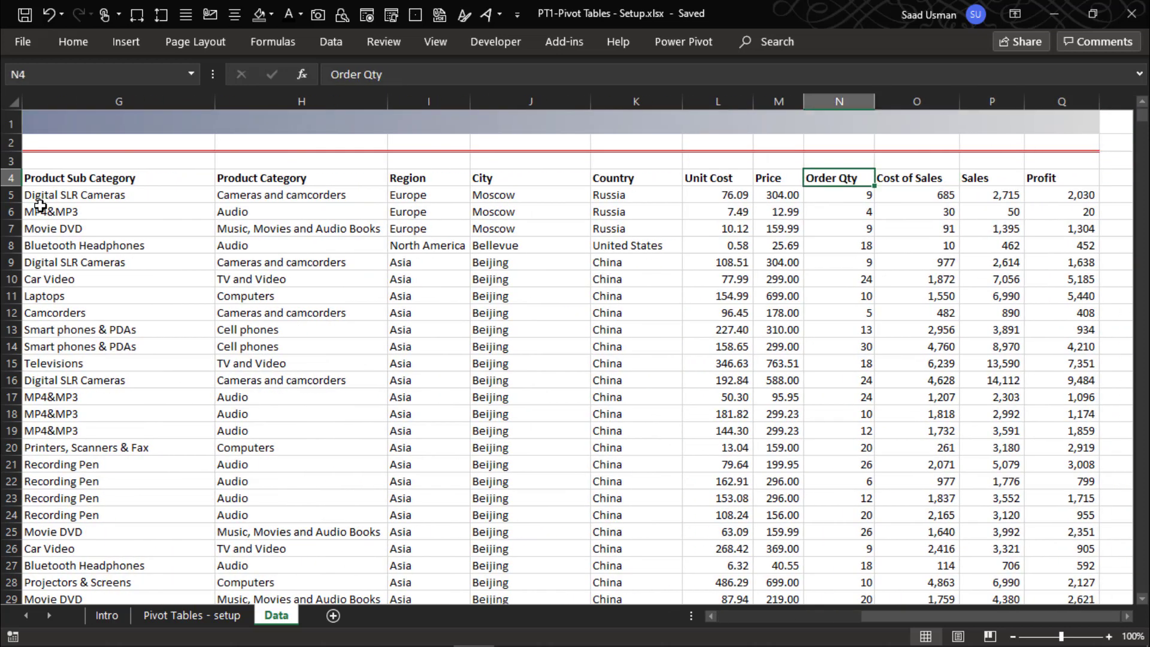
pyautogui.press('Right')
pyautogui.press('Right')
pyautogui.press('Right')
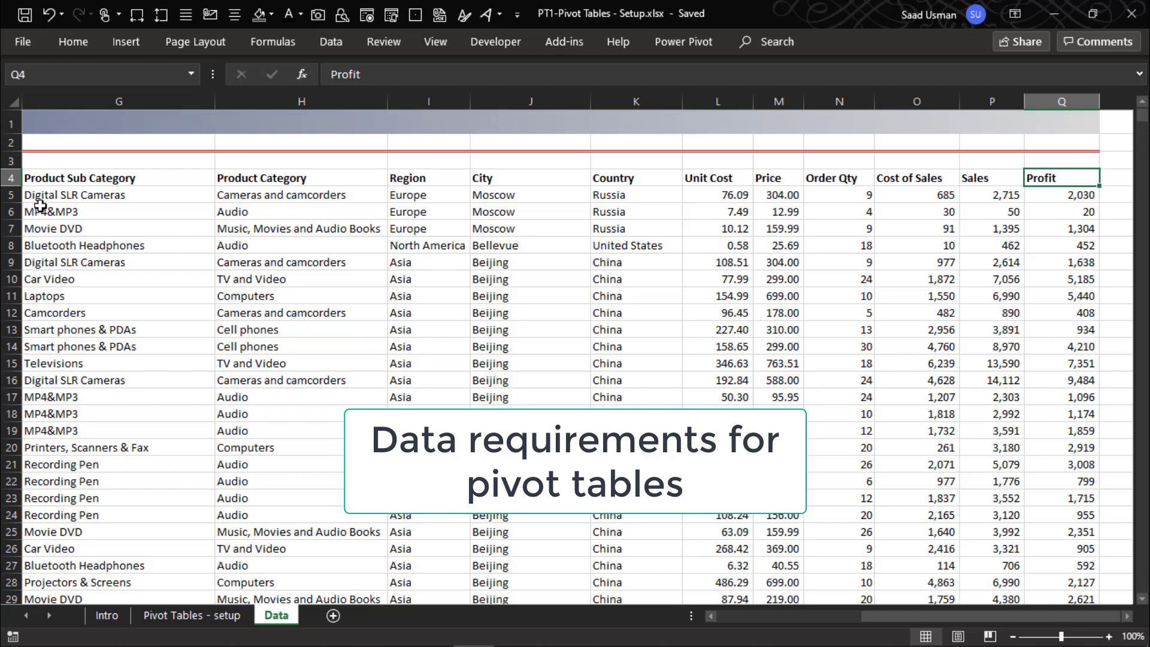
# - Check the Data sheet's header row again from Order ID to Manufacturer against the pivot table data requirements
pyautogui.hotkey('ctrl', 'Left')
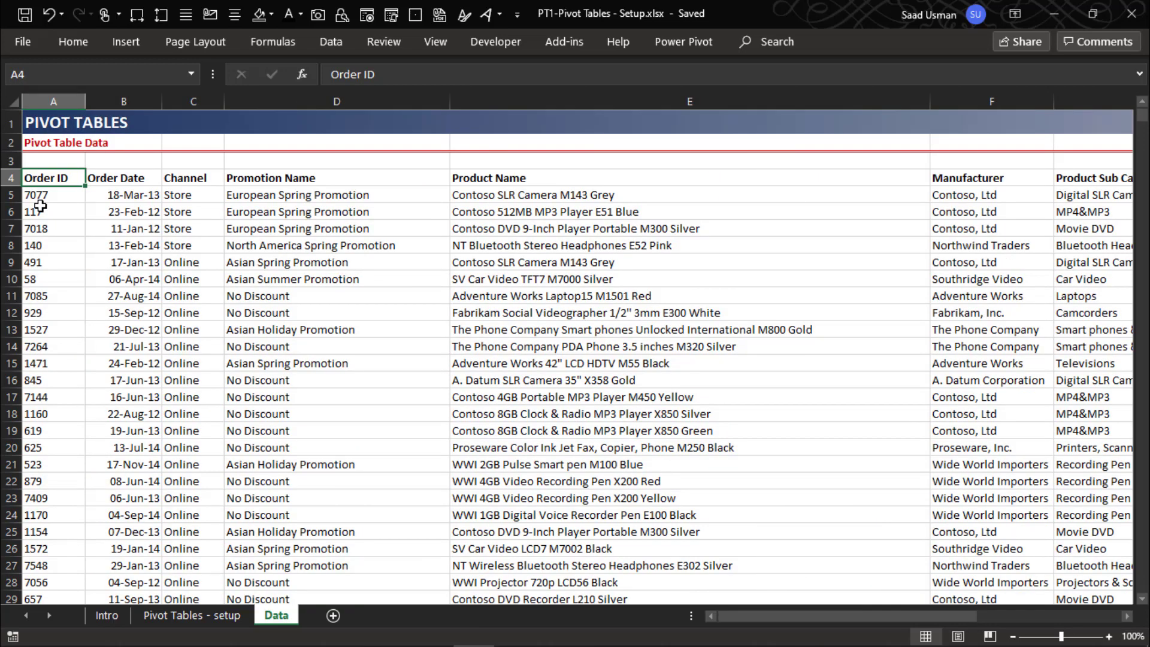
pyautogui.press('Right')
pyautogui.press('Right')
pyautogui.press('Right')
pyautogui.press('Right')
pyautogui.press('Right')
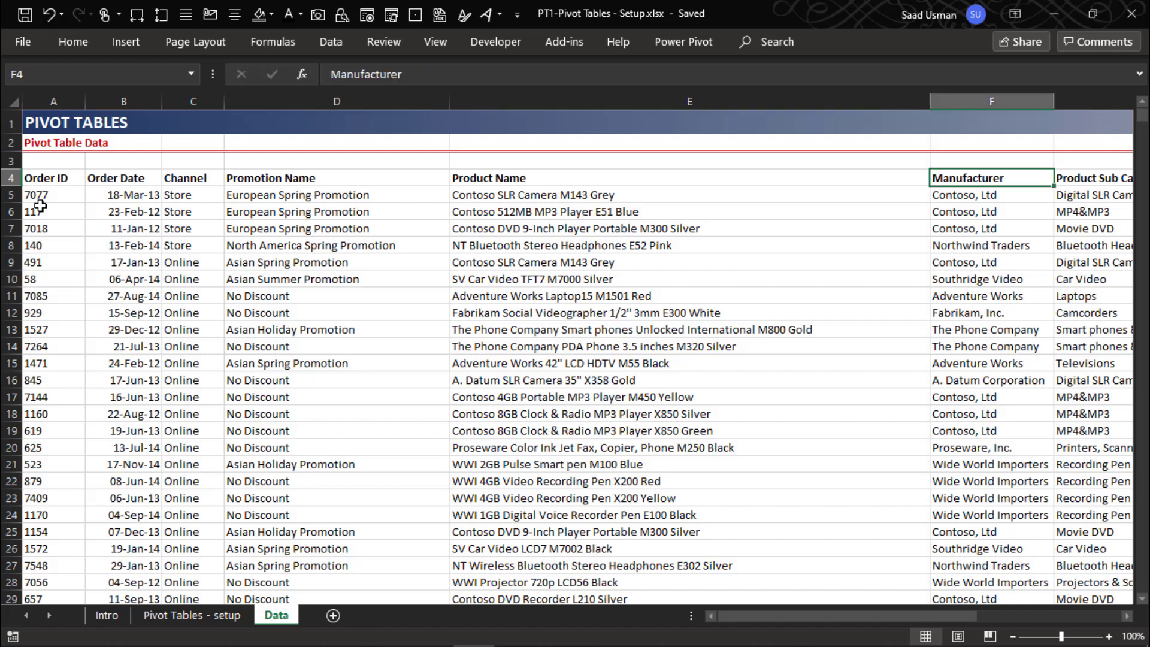
pyautogui.hotkey('ctrl', 'Left')
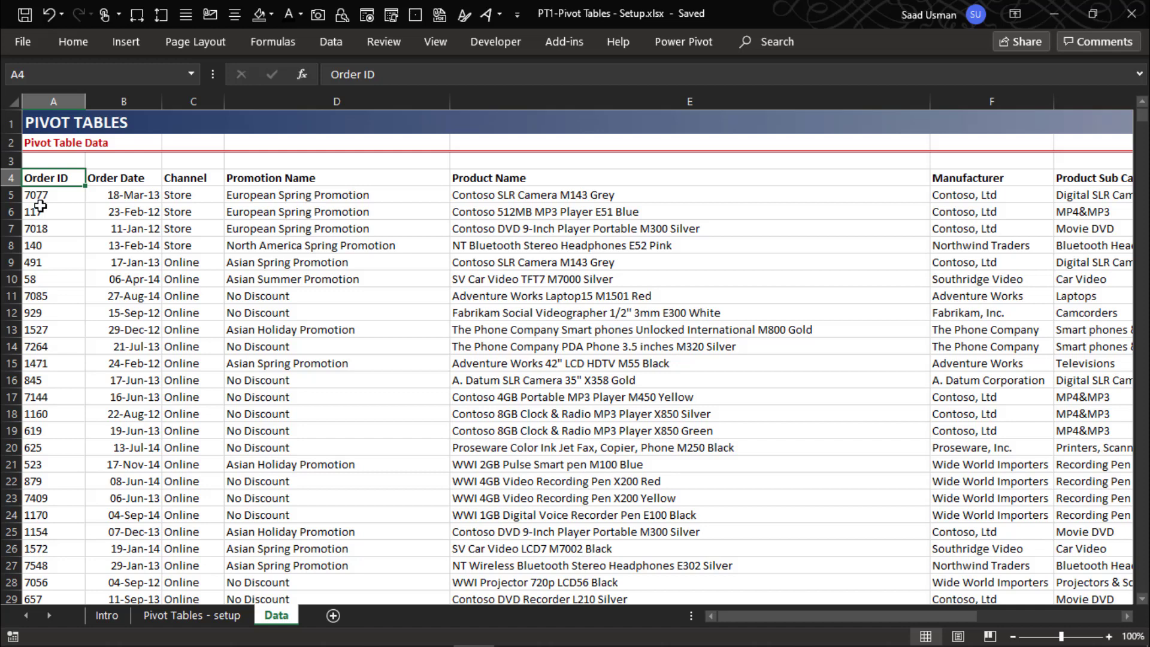
# - Create a PivotTable from the Data sheet range A4:Q15004, placed in cell A5 of the existing "Pivot Tables - setup" worksheet
pyautogui.press('Down')
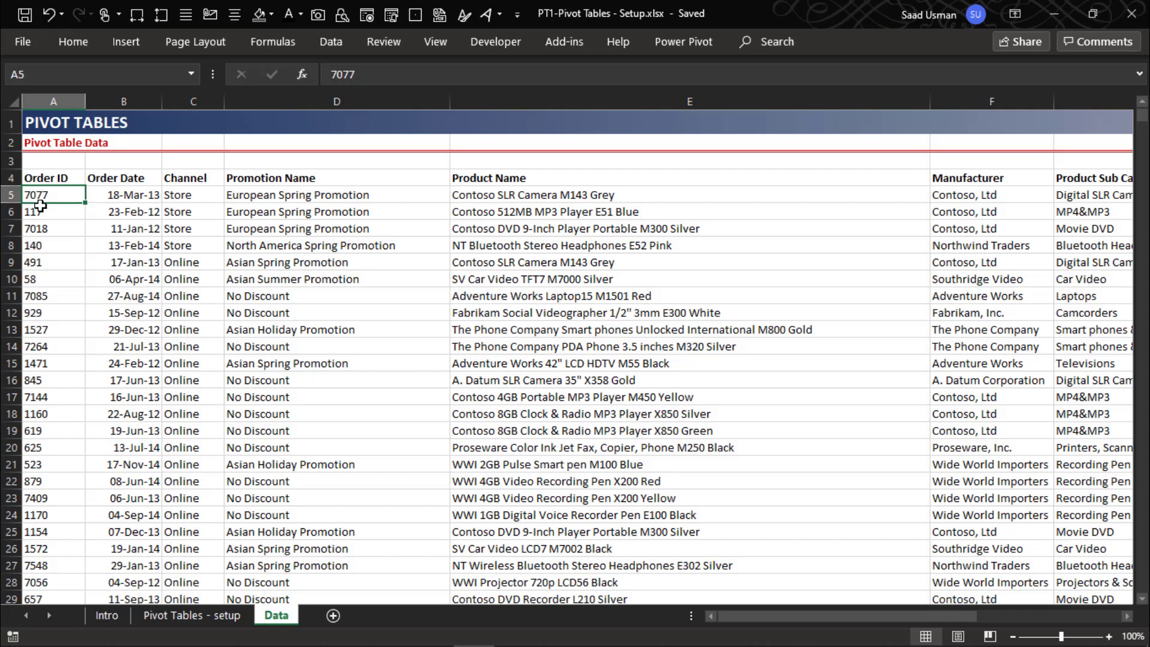
pyautogui.press('Right')
pyautogui.press('Right')
pyautogui.press('Down')
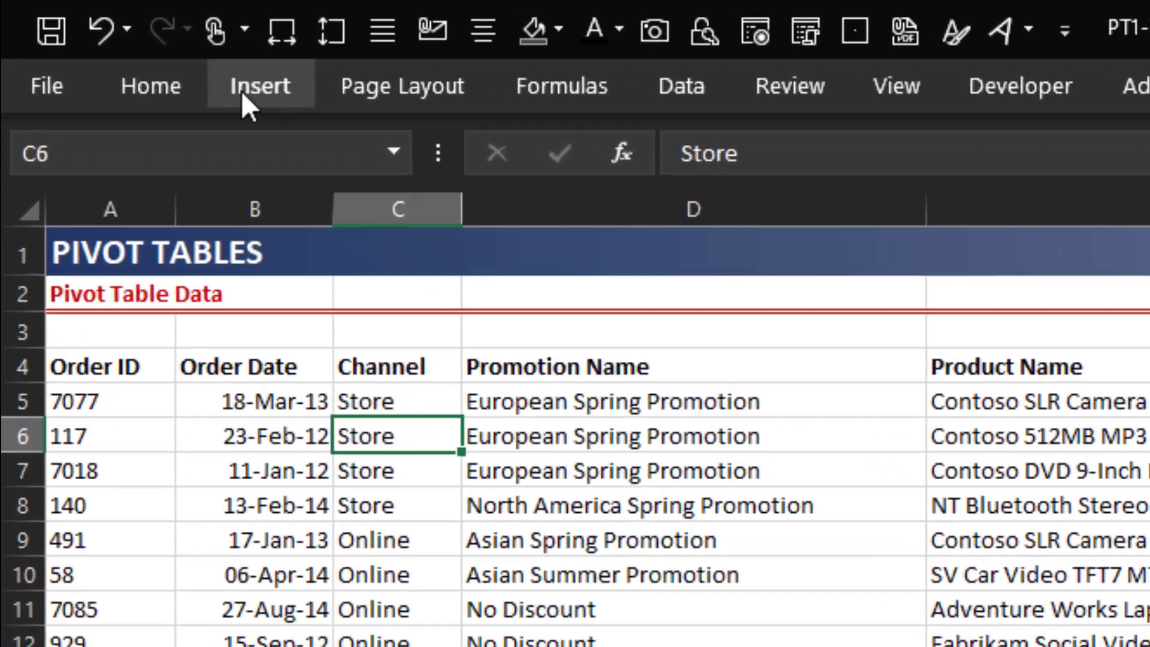
pyautogui.click(121, 44)
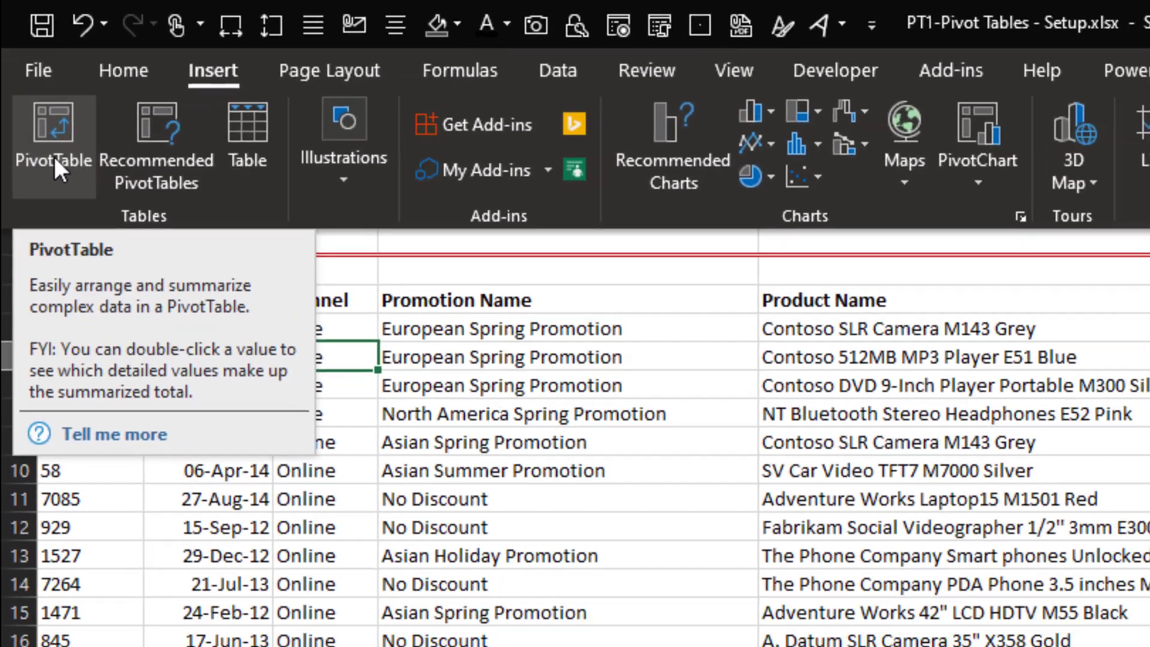
pyautogui.click(67, 174)
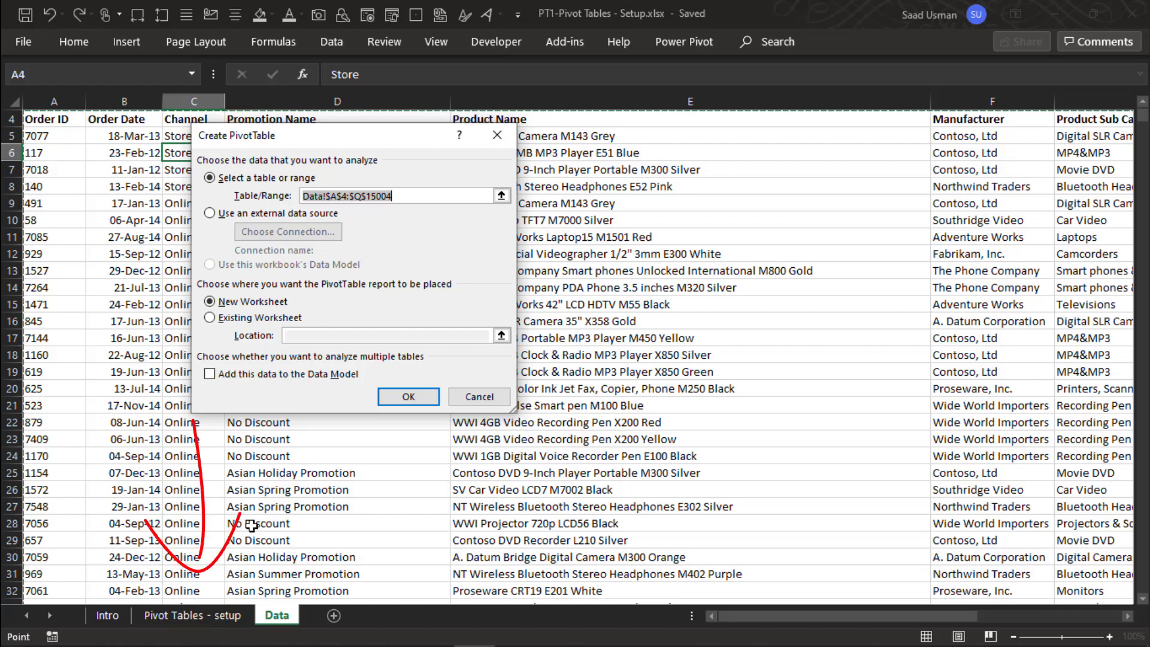
pyautogui.click(227, 323)
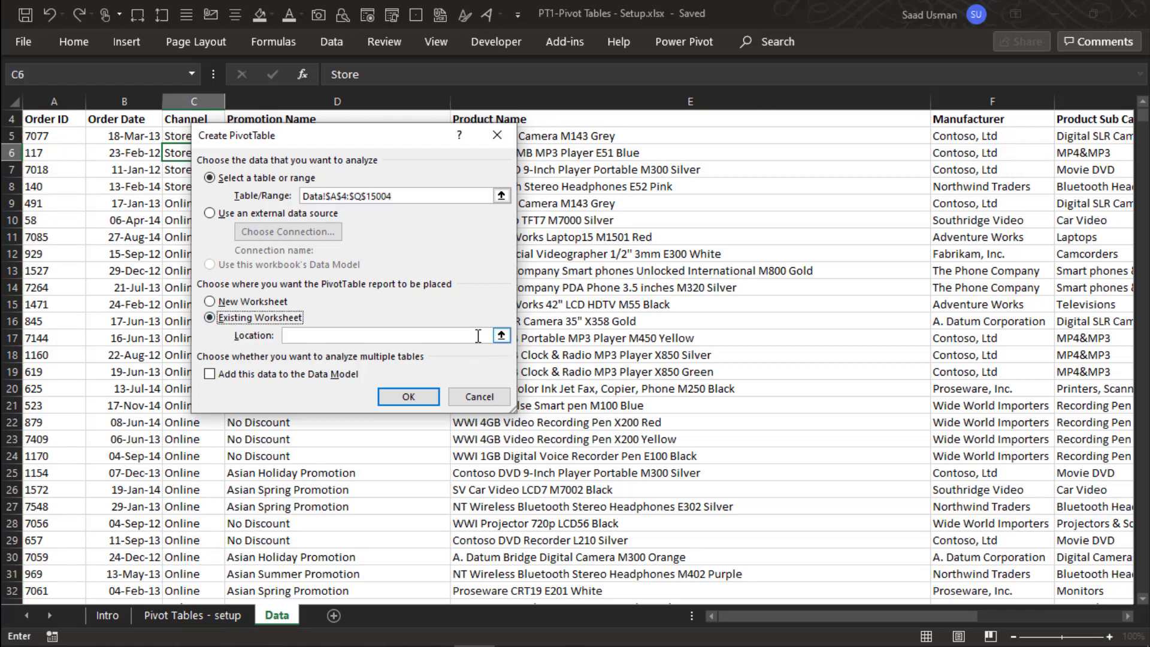
pyautogui.click(502, 335)
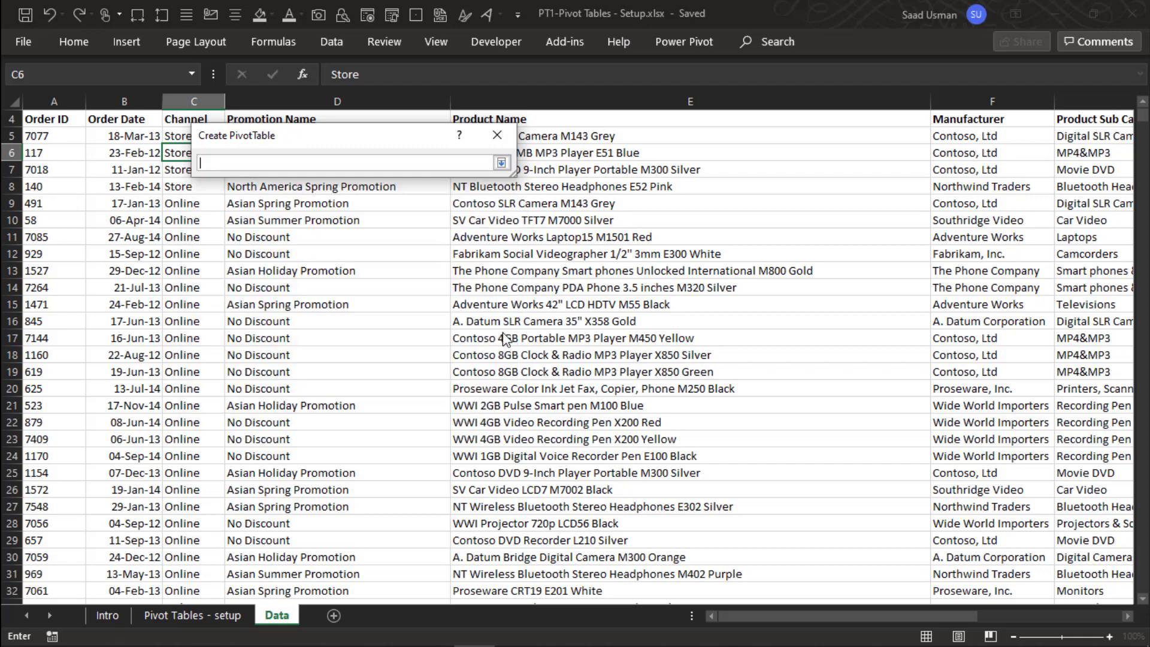
pyautogui.click(192, 615)
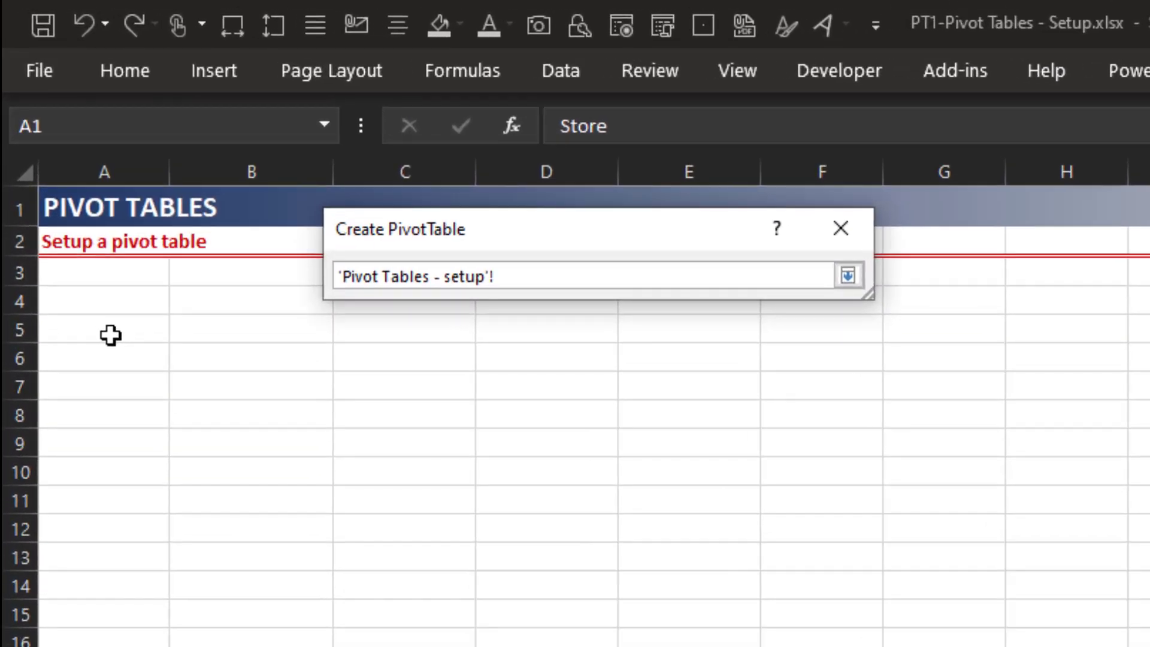
pyautogui.click(68, 205)
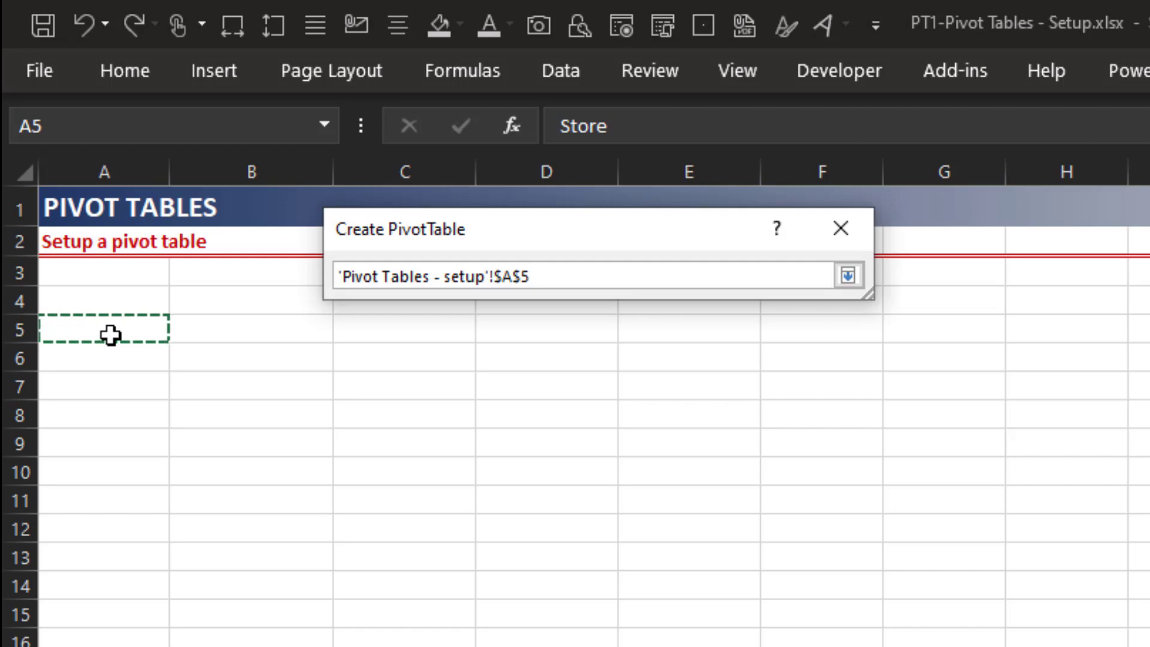
pyautogui.click(848, 276)
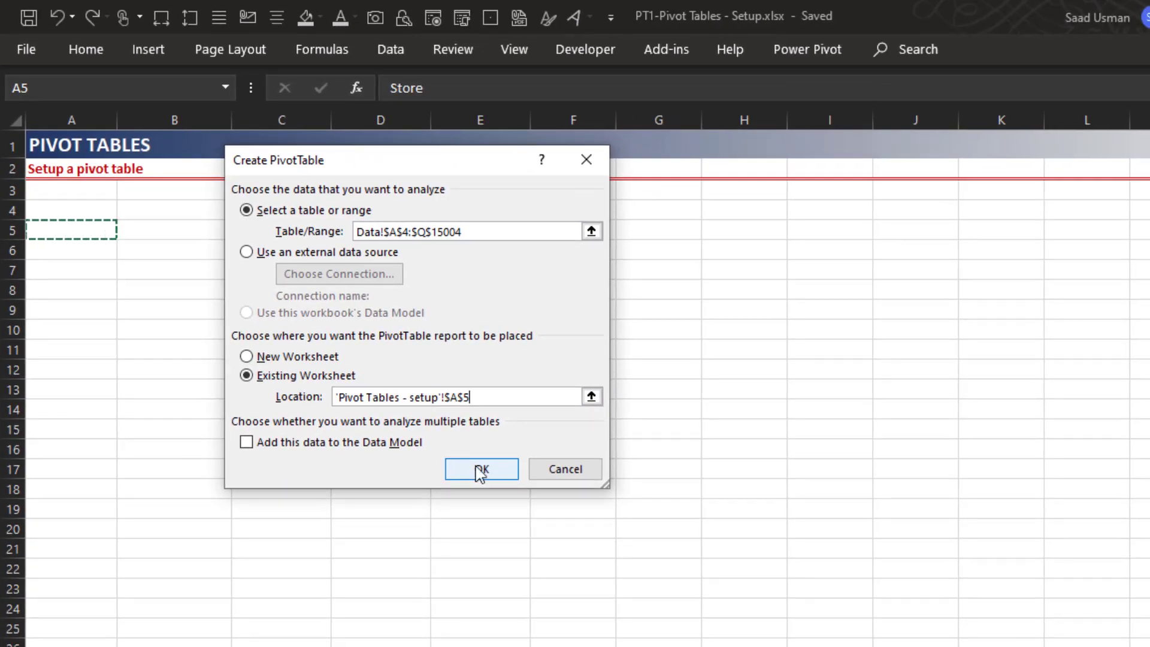
pyautogui.click(481, 471)
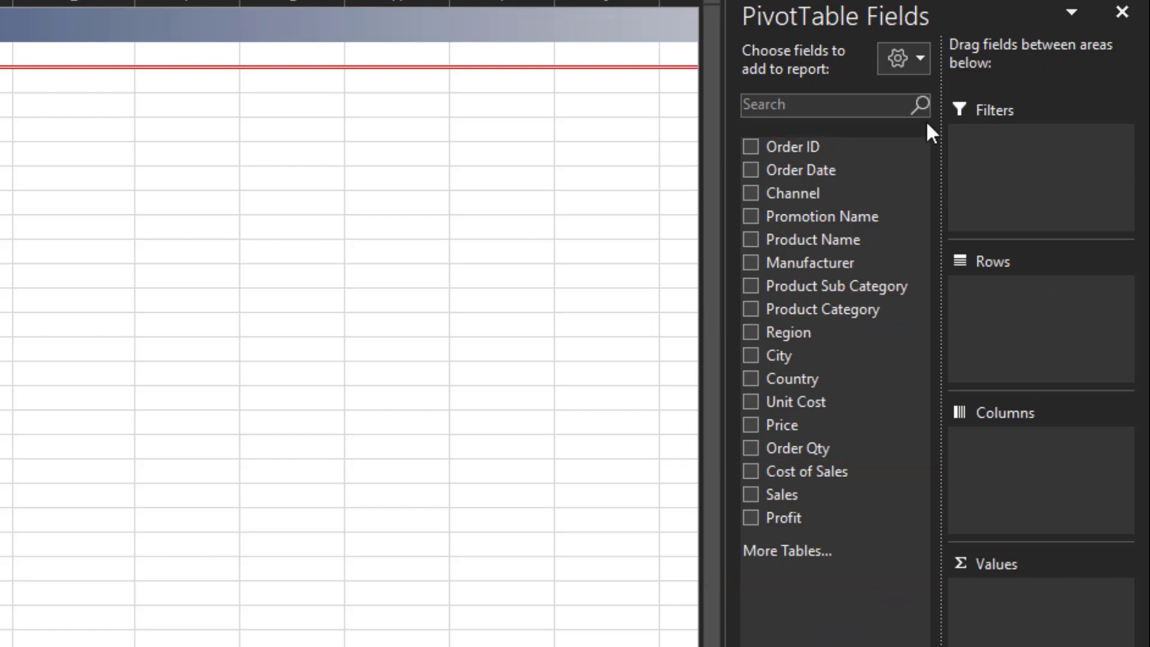
# - Add the Sales field to the pivot table's Values area and select the resulting total in cell A6
pyautogui.moveTo(794, 217); pyautogui.dragTo(789, 309)
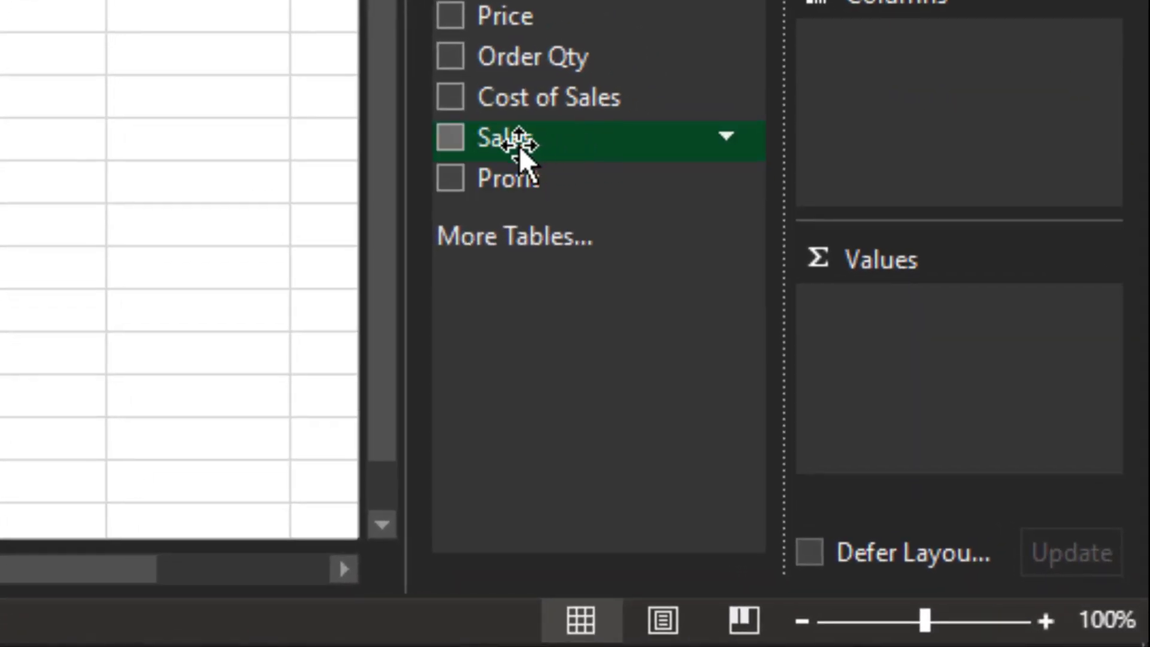
pyautogui.moveTo(519, 146); pyautogui.dragTo(938, 378)
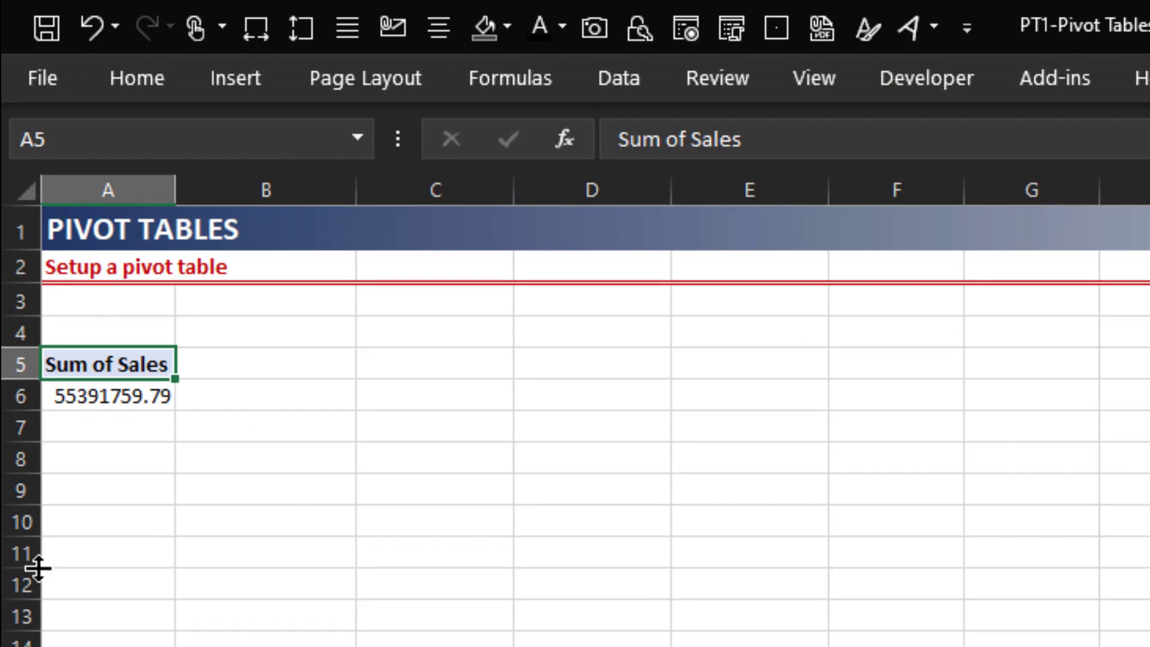
pyautogui.click(84, 400)
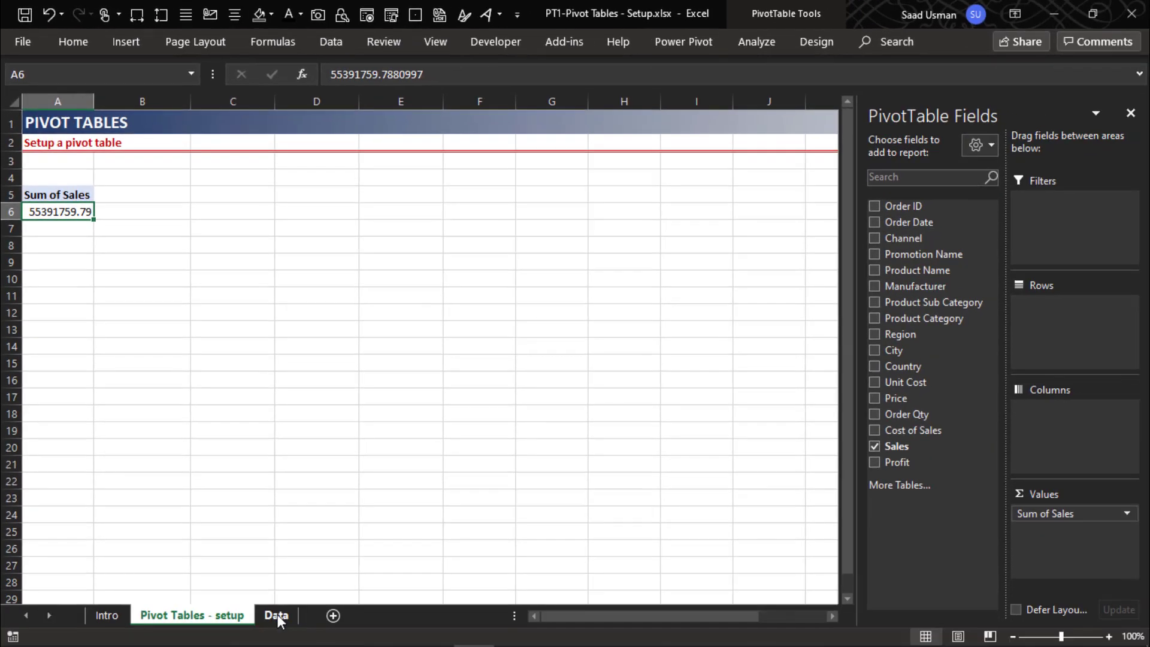
# - Examine the entries of the Sales column on the Data sheet that feed the pivot table's total
pyautogui.click(277, 617)
pyautogui.click(596, 493)
pyautogui.hotkey('ctrl', 'Up')
pyautogui.press('Right')
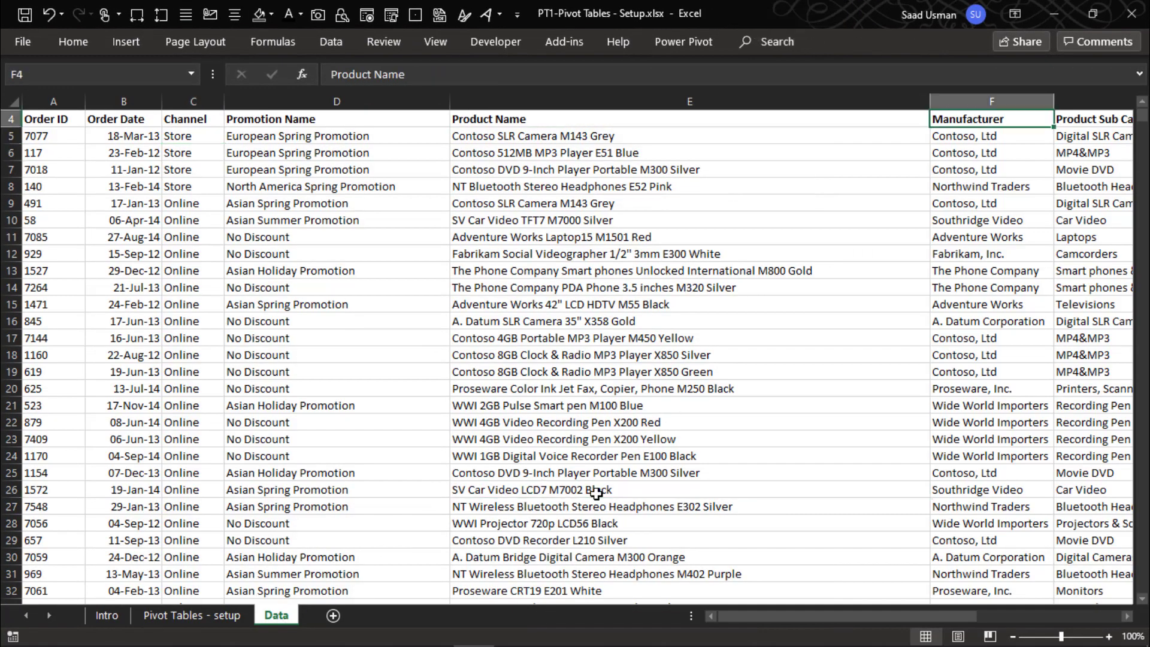
pyautogui.hotkey('ctrl', 'Right')
pyautogui.press('Left')
pyautogui.press('Down')
pyautogui.press('Down')
pyautogui.press('Down')
pyautogui.press('Down')
pyautogui.press('Down')
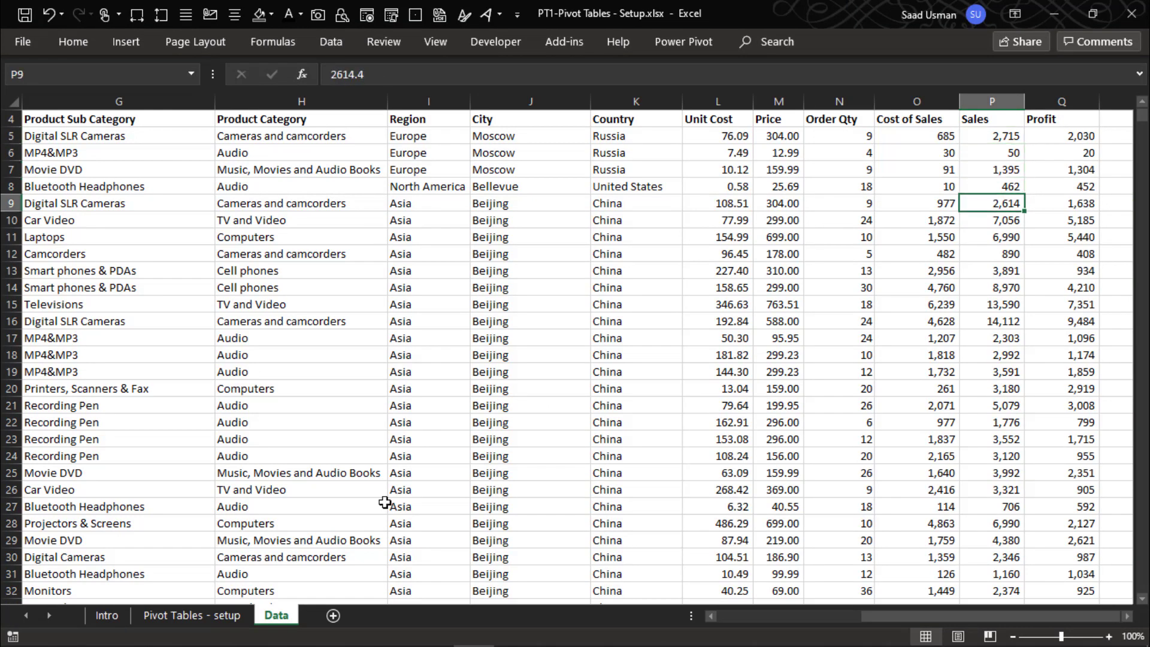
# - Add the Channel field to the Rows area of the pivot table and select the grand total of sales
pyautogui.click(171, 612)
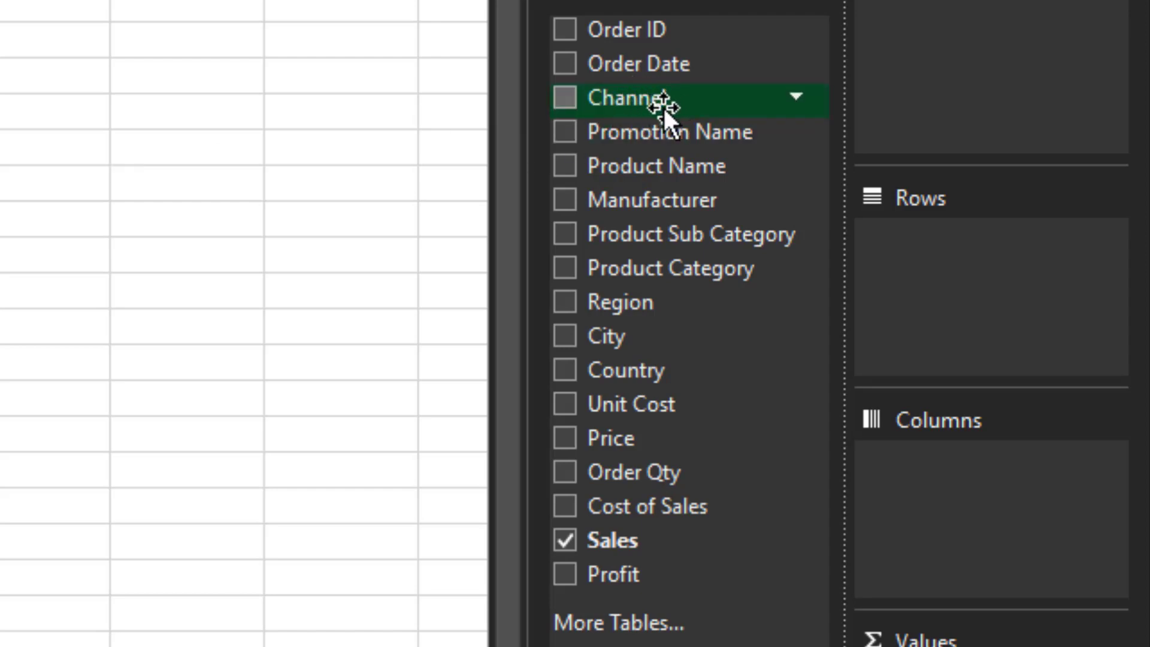
pyautogui.moveTo(664, 108); pyautogui.dragTo(954, 269)
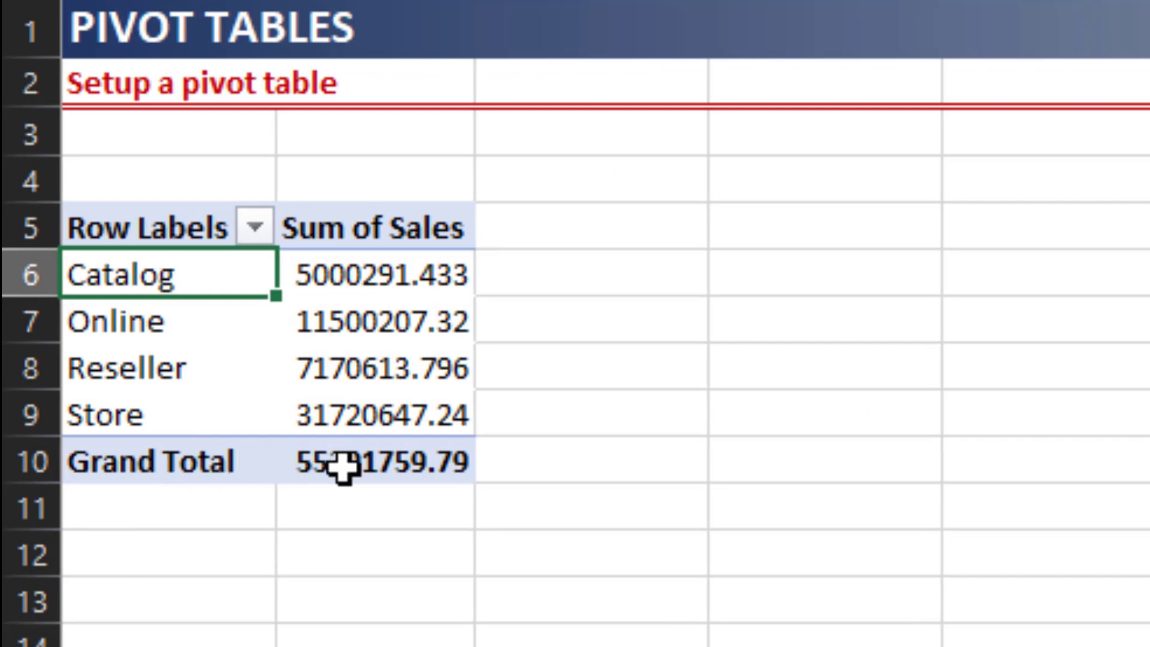
pyautogui.click(375, 465)
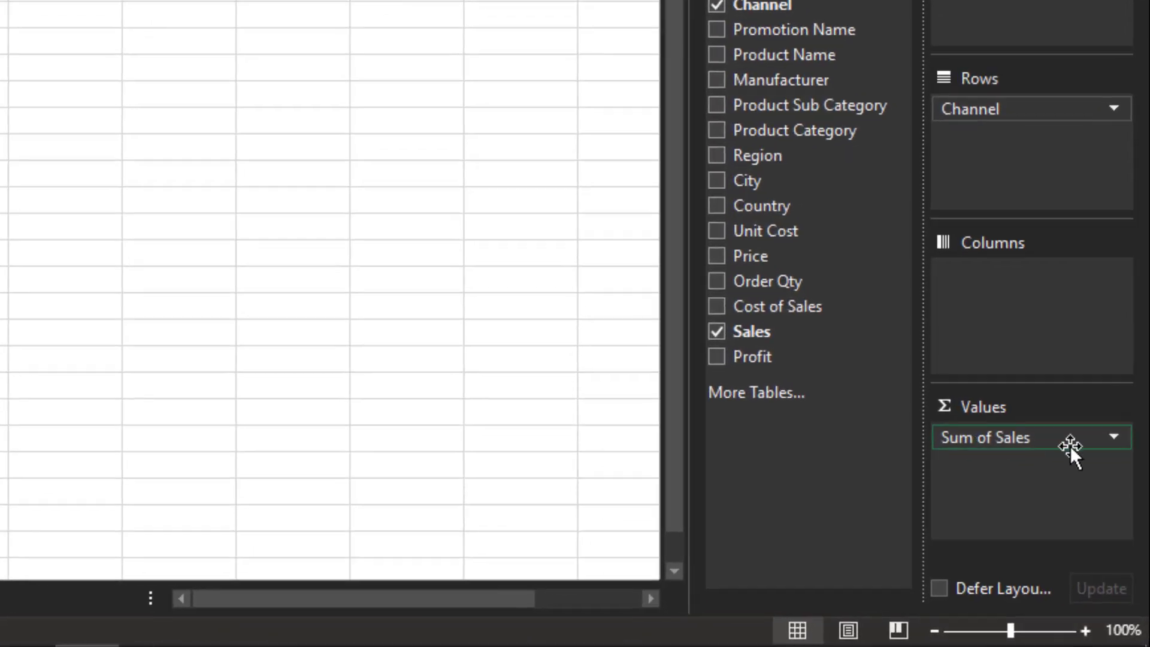
# - Format the Sum of Sales values as Number with 0 decimal places, a 1000 separator and the black -1,234 negative style
pyautogui.click(1085, 512)
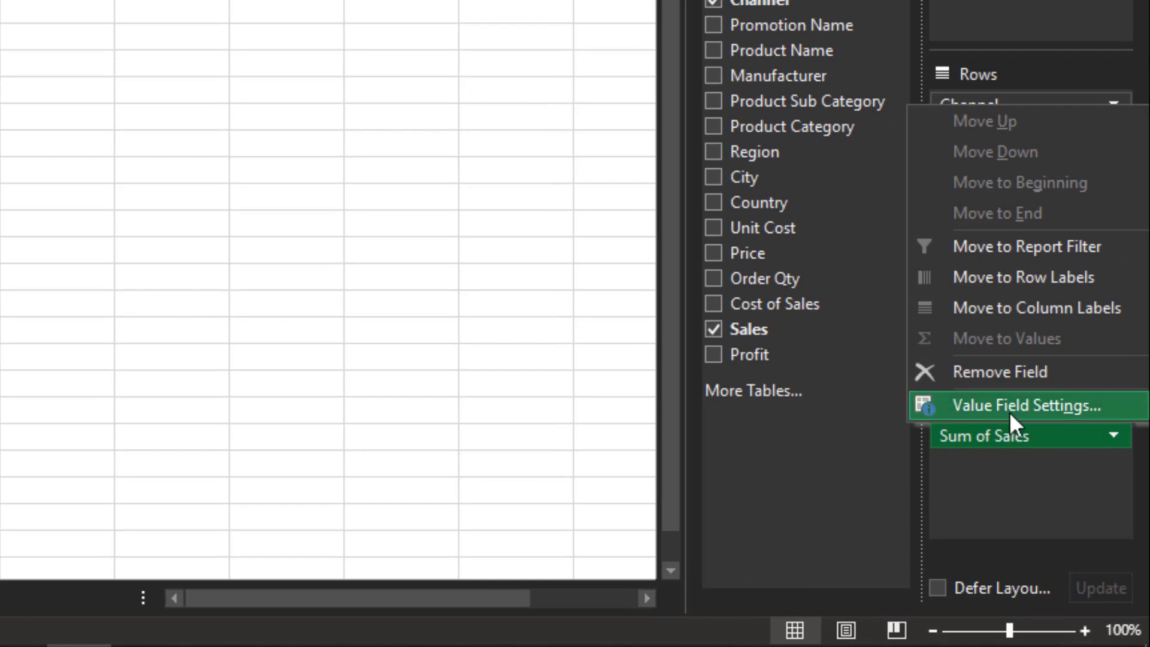
pyautogui.click(991, 407)
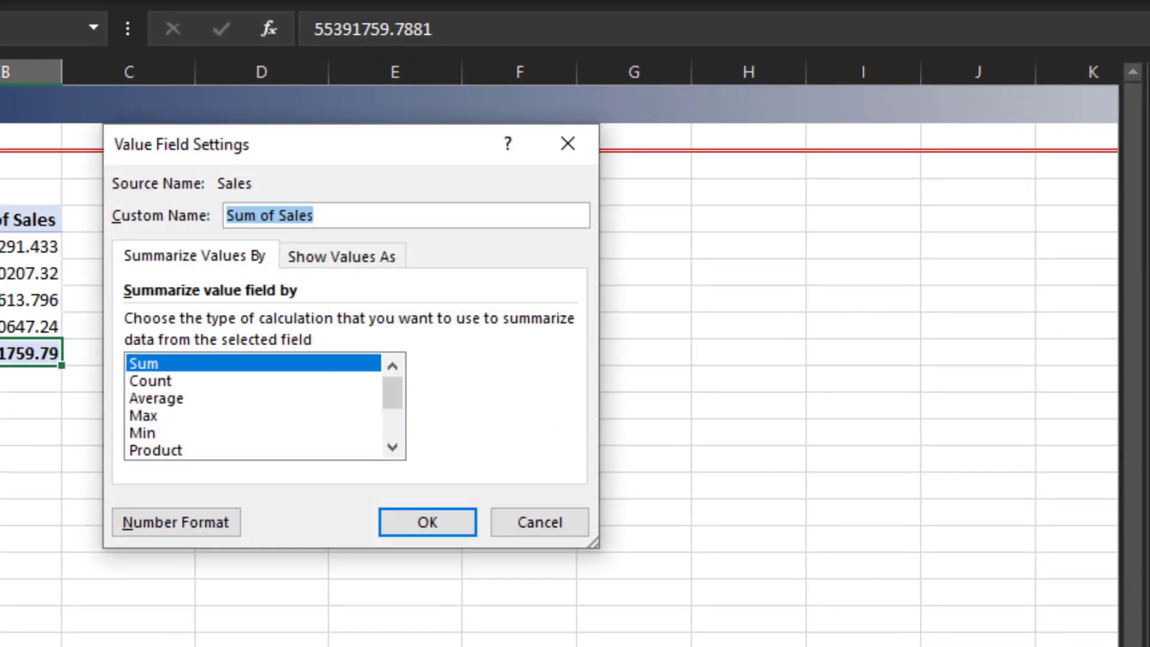
pyautogui.click(203, 524)
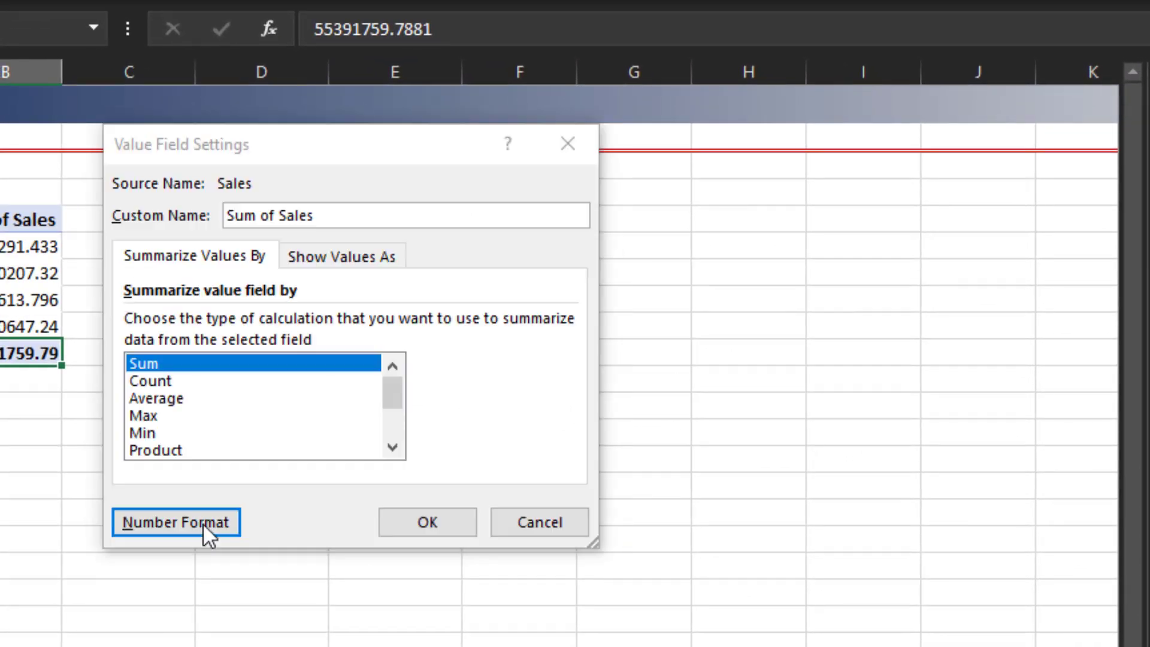
pyautogui.click(72, 155)
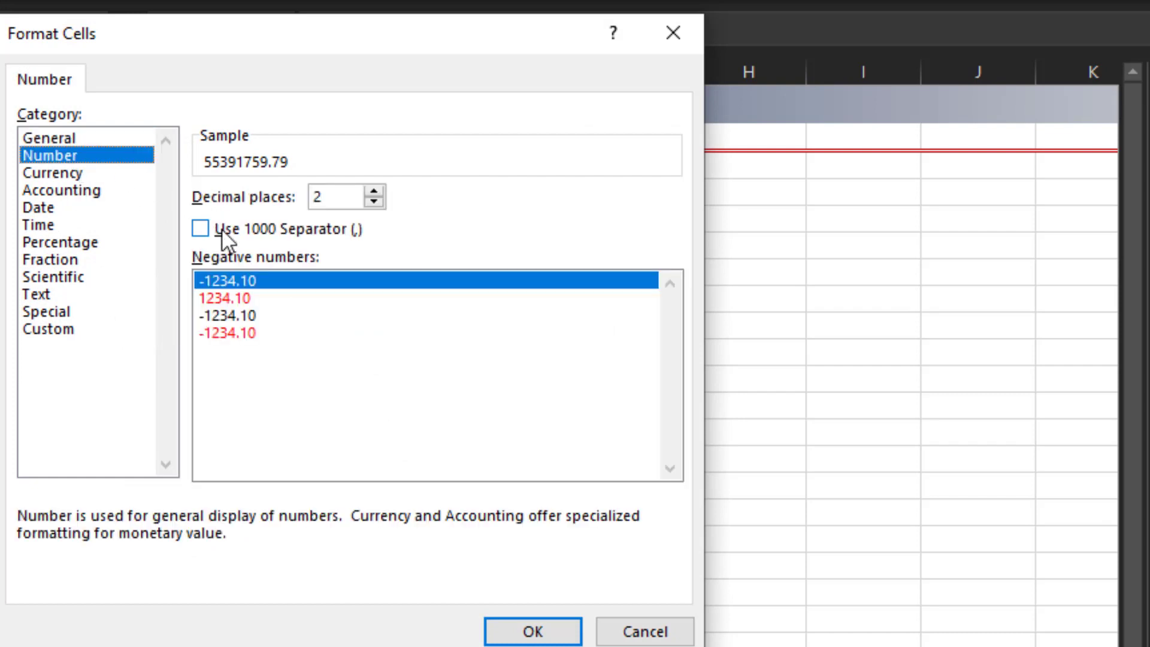
pyautogui.click(228, 230)
pyautogui.click(374, 202)
pyautogui.click(374, 201)
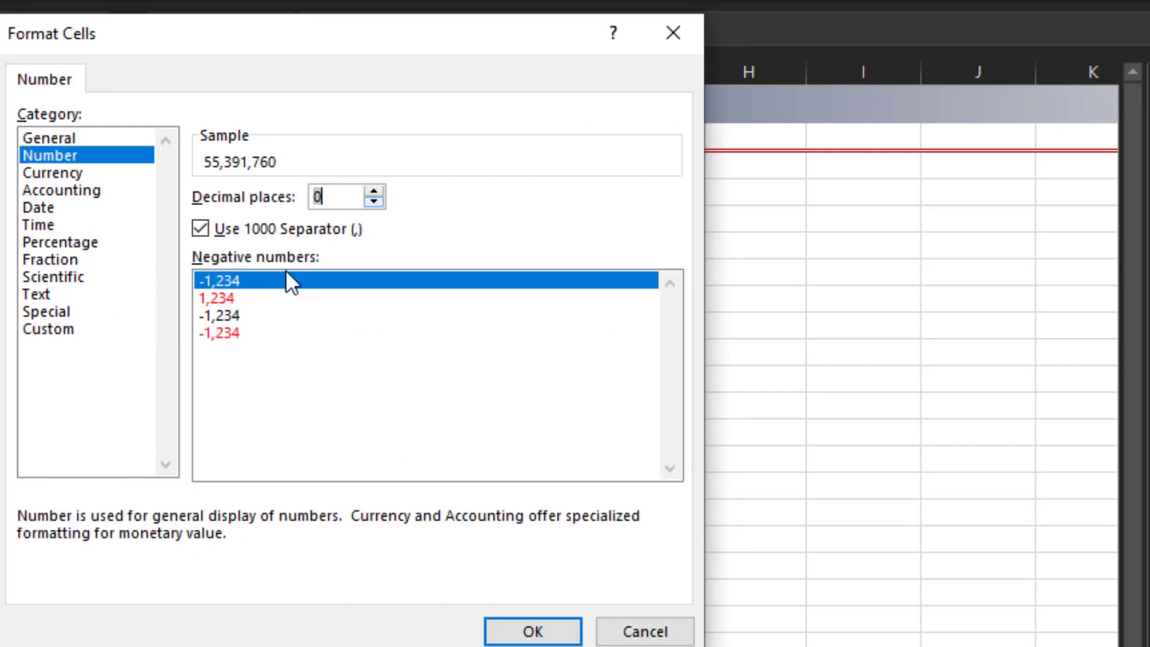
pyautogui.click(237, 329)
pyautogui.click(231, 316)
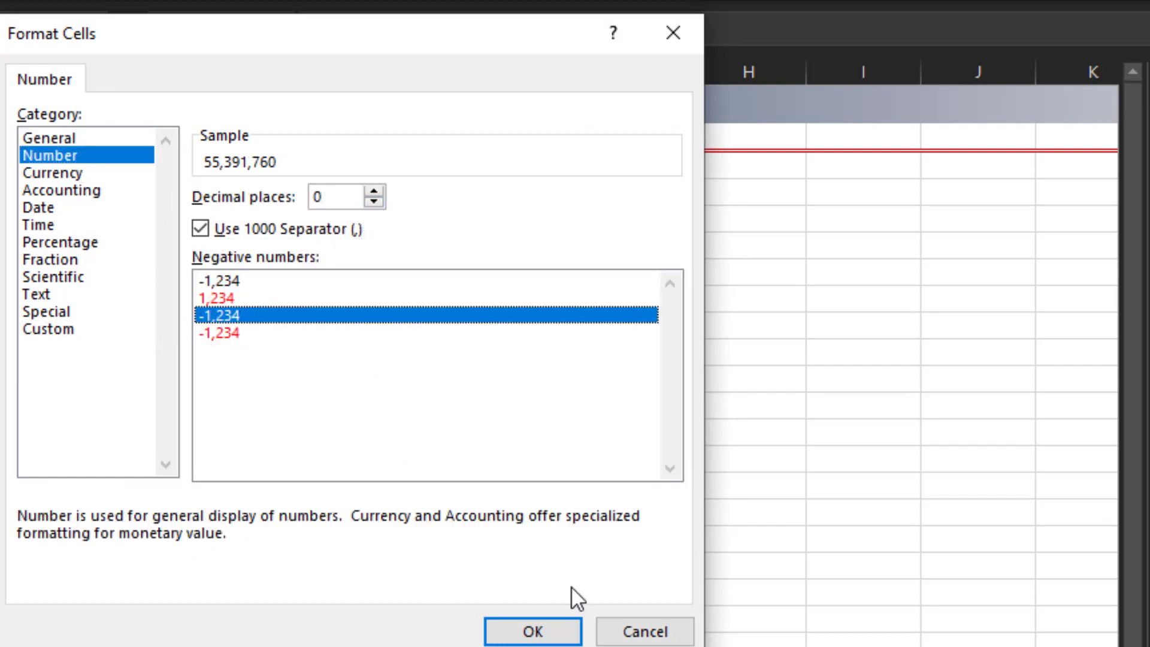
pyautogui.click(536, 632)
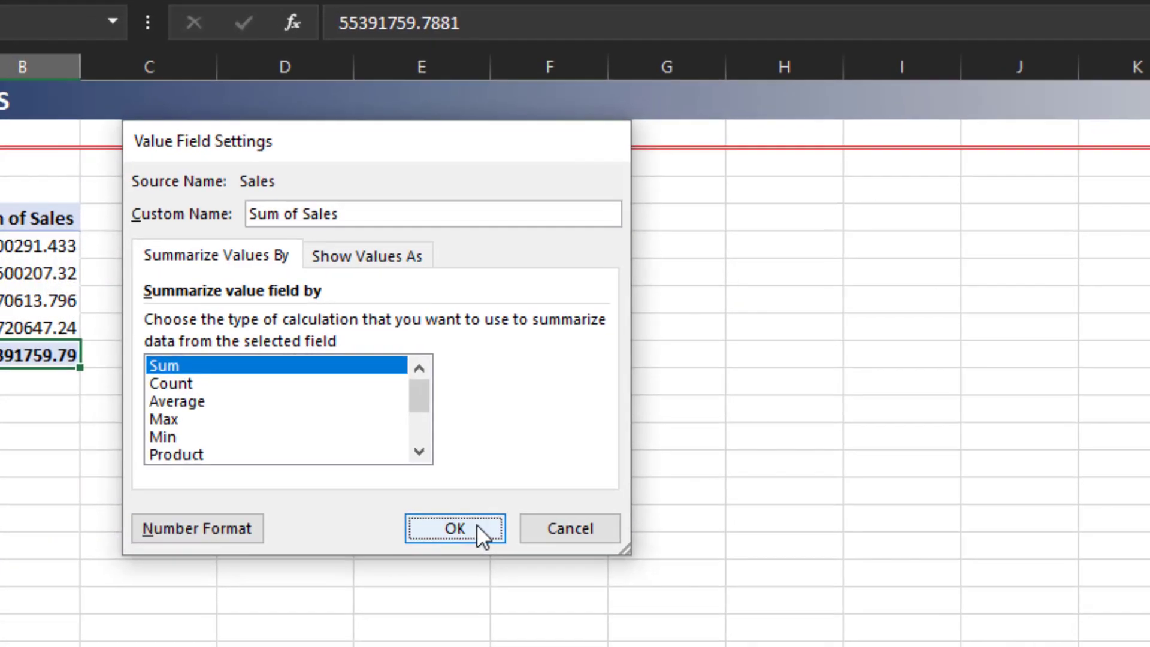
pyautogui.click(461, 526)
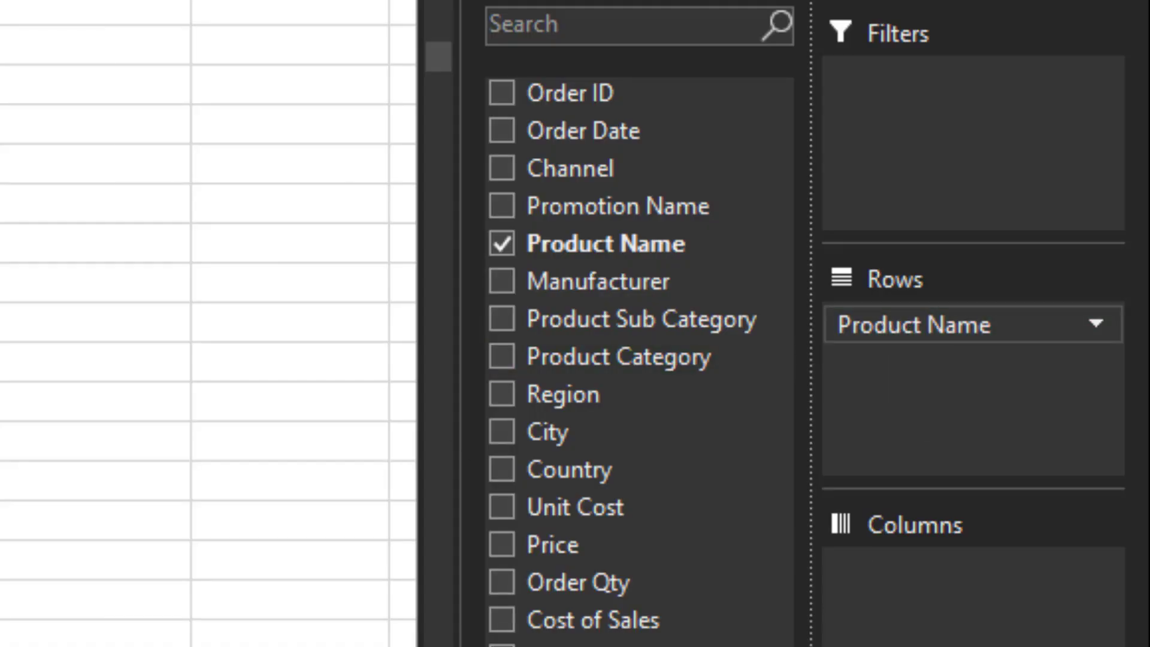
# - Replace the Product Name field with Product Category in the pivot table's Rows area
pyautogui.moveTo(915, 324); pyautogui.dragTo(673, 506)
pyautogui.moveTo(619, 357); pyautogui.dragTo(1003, 360)
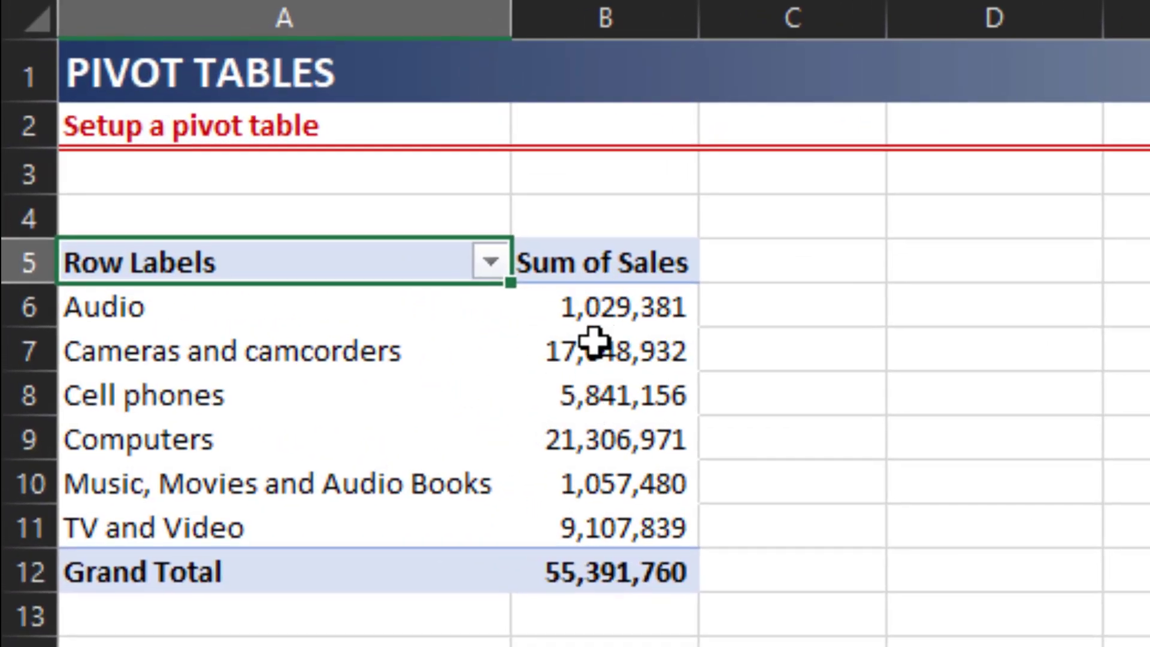
pyautogui.moveTo(591, 376)
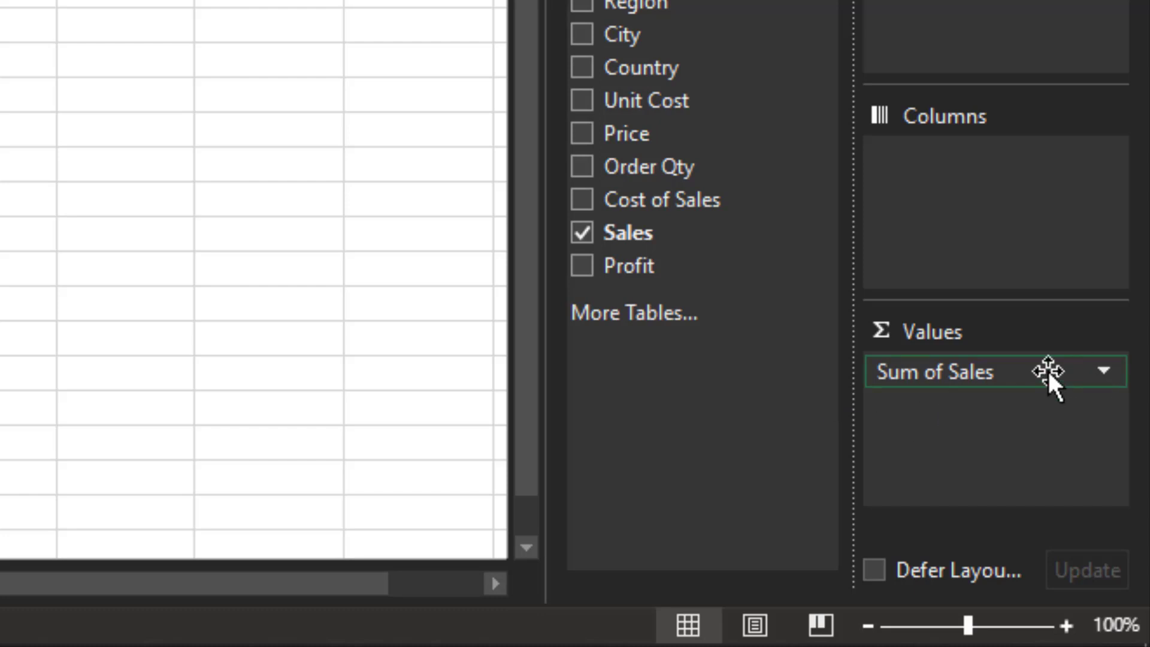
# - Change the Sales value field's summary calculation to Average and select its header in cell B5
pyautogui.click(1049, 371)
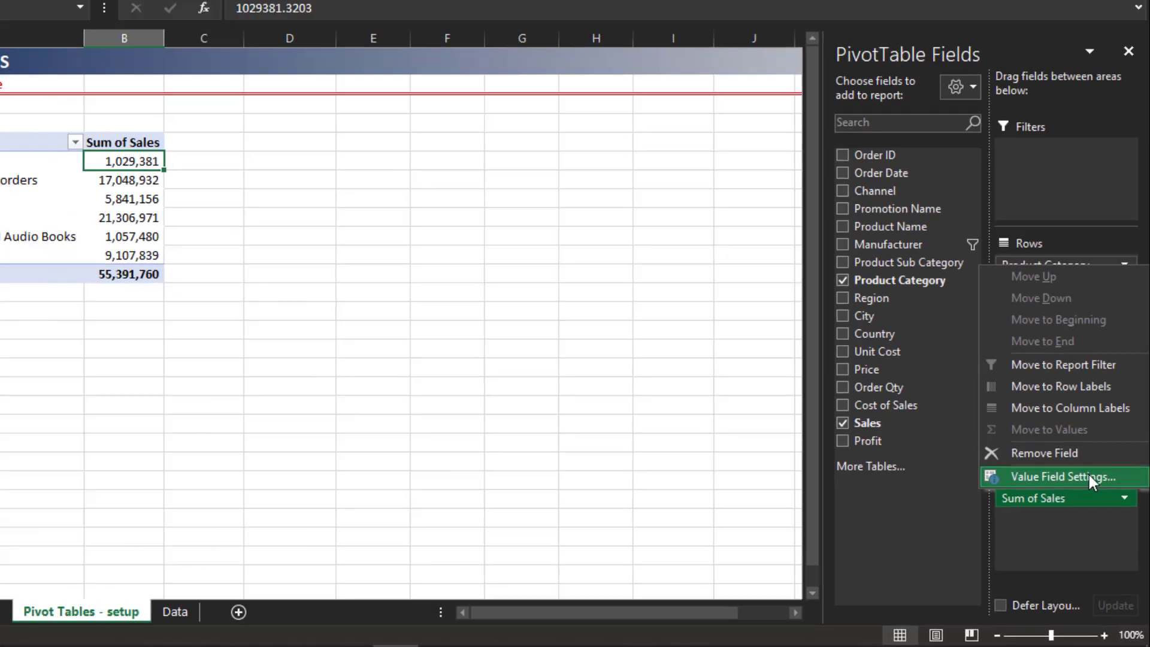
pyautogui.click(1089, 476)
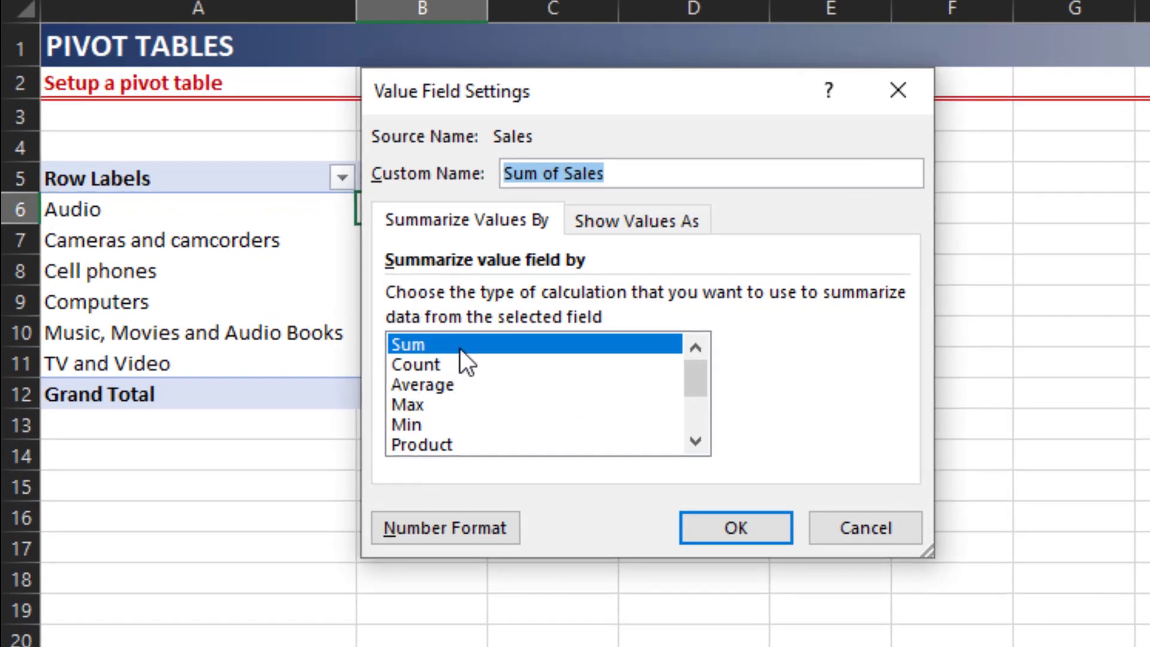
pyautogui.click(454, 387)
pyautogui.press('Return')
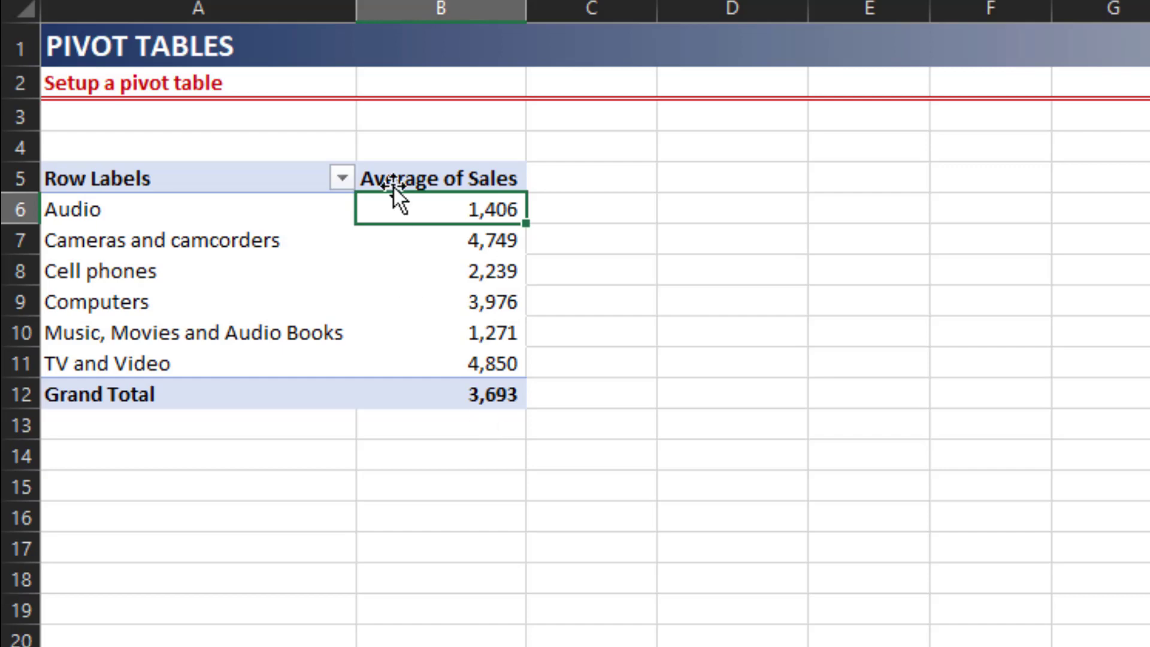
pyautogui.click(411, 177)
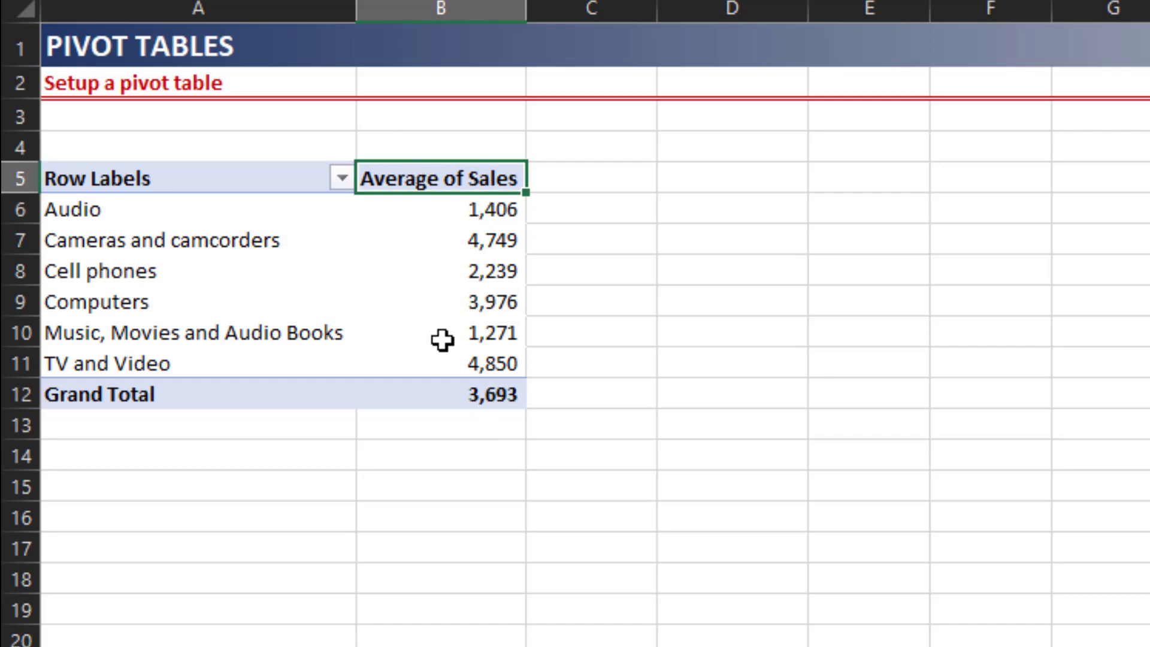
pyautogui.moveTo(442, 340)
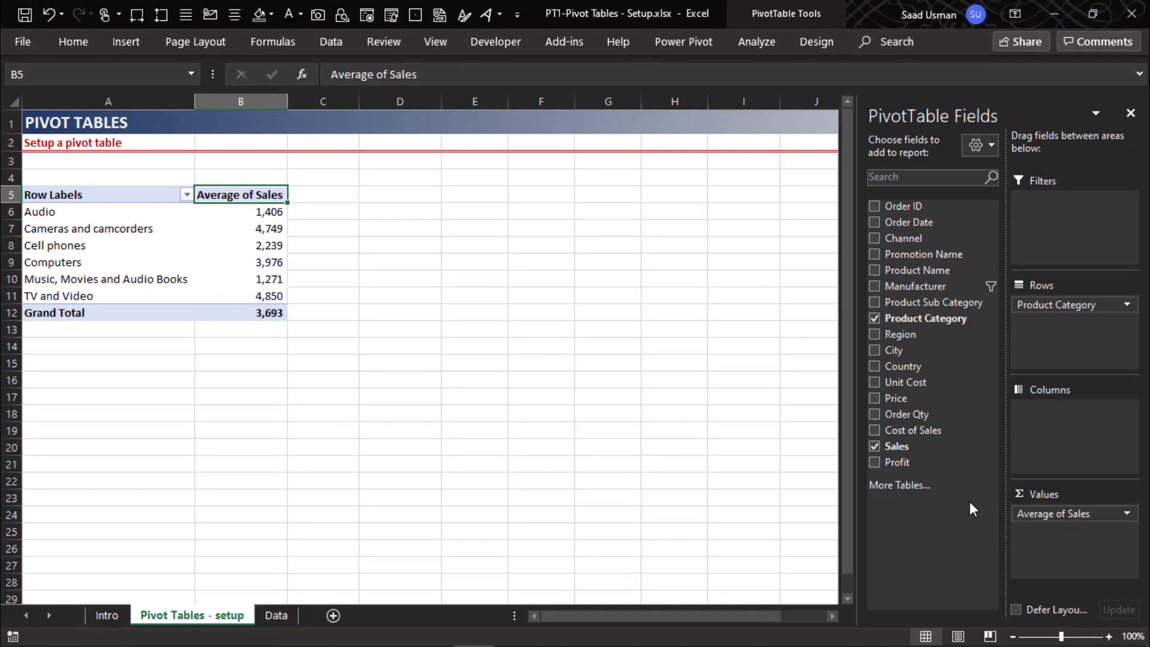
# - Try to rename the Average of Sales value field as Sales
pyautogui.click(1044, 513)
pyautogui.click(1055, 501)
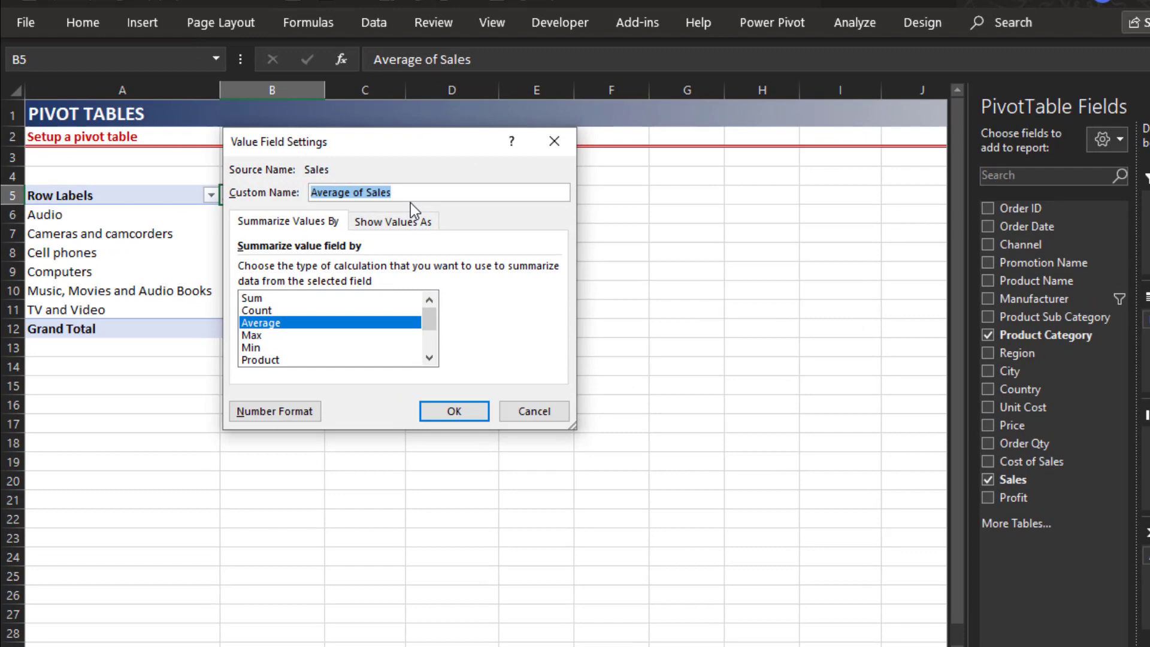
pyautogui.click(369, 193)
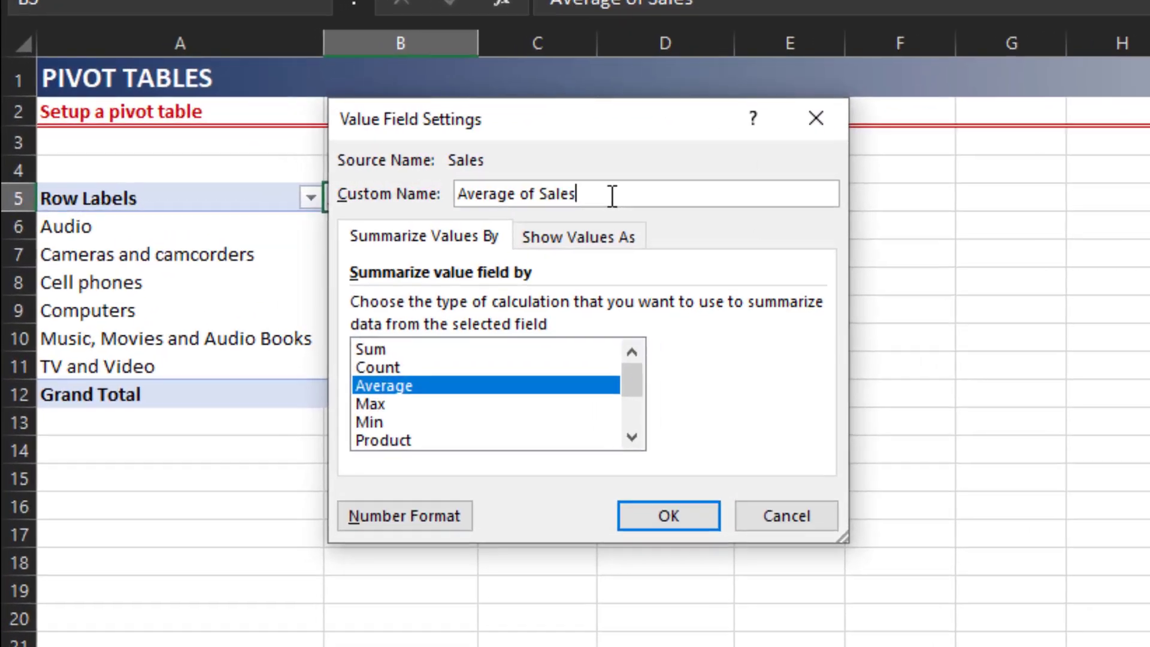
pyautogui.press('Delete')
pyautogui.press('Delete')
pyautogui.press('Delete')
pyautogui.press('Delete')
pyautogui.press('Delete')
pyautogui.press('Delete')
pyautogui.press('Delete')
pyautogui.press('Delete')
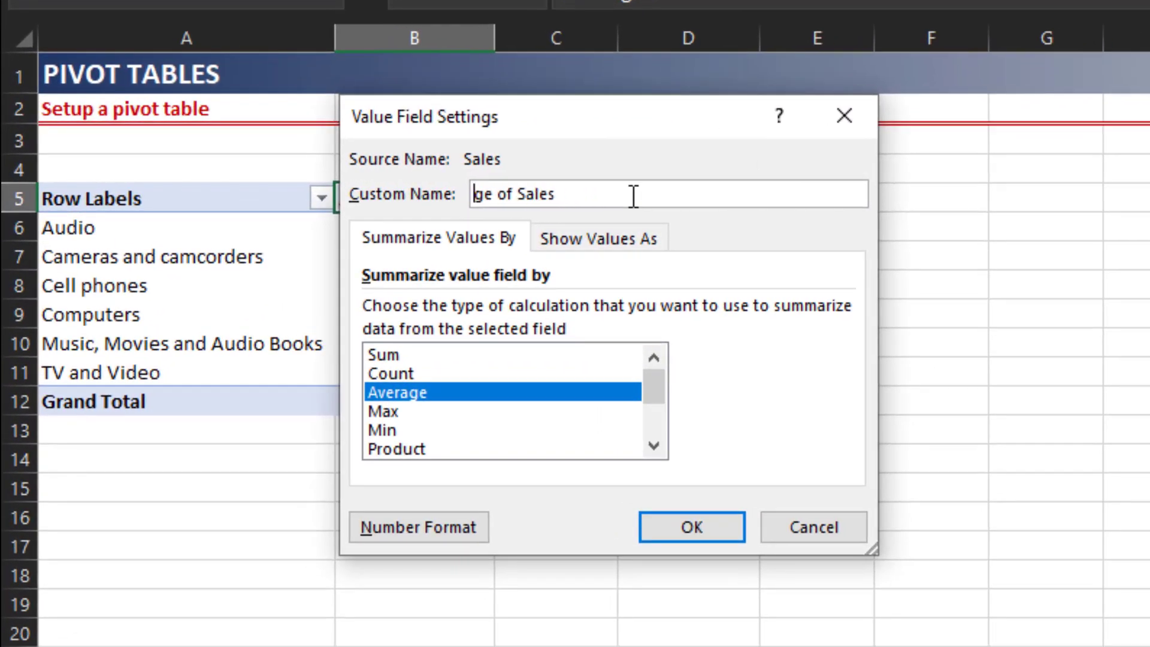
pyautogui.press('Delete')
pyautogui.press('Delete')
pyautogui.press('Delete')
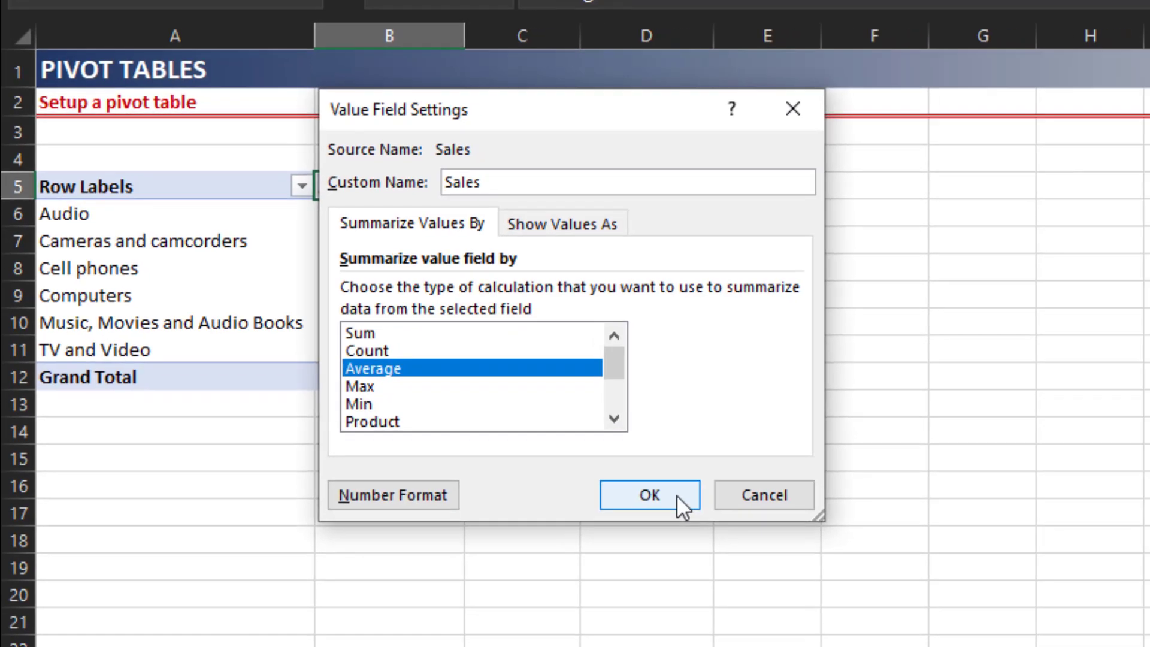
pyautogui.click(719, 526)
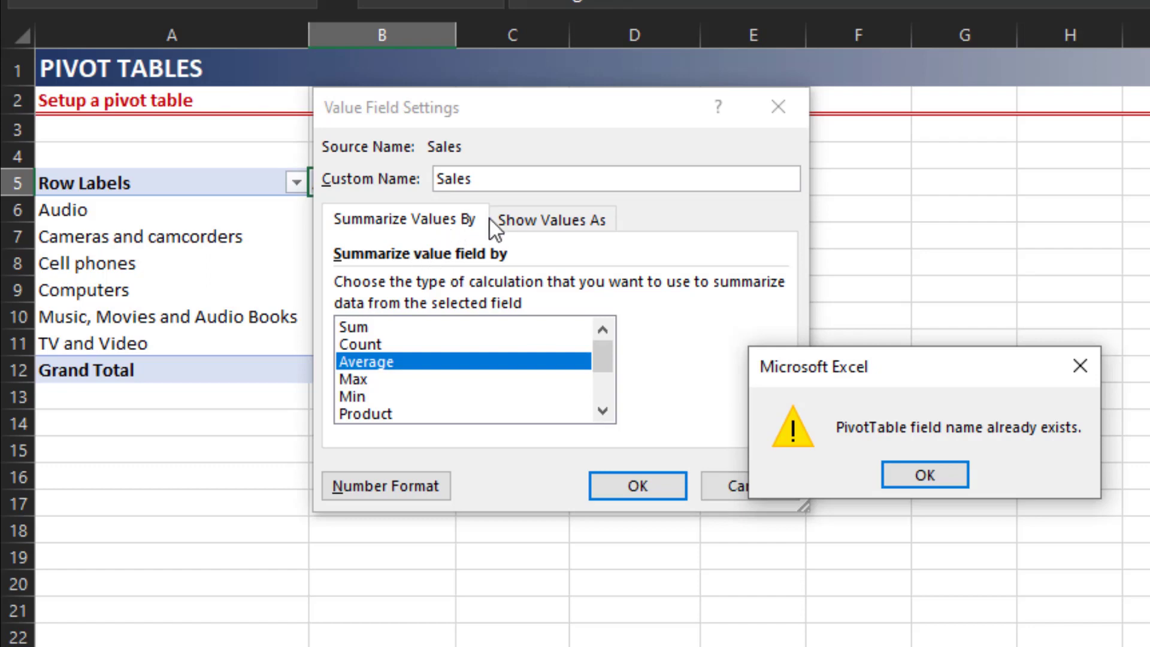
pyautogui.click(923, 475)
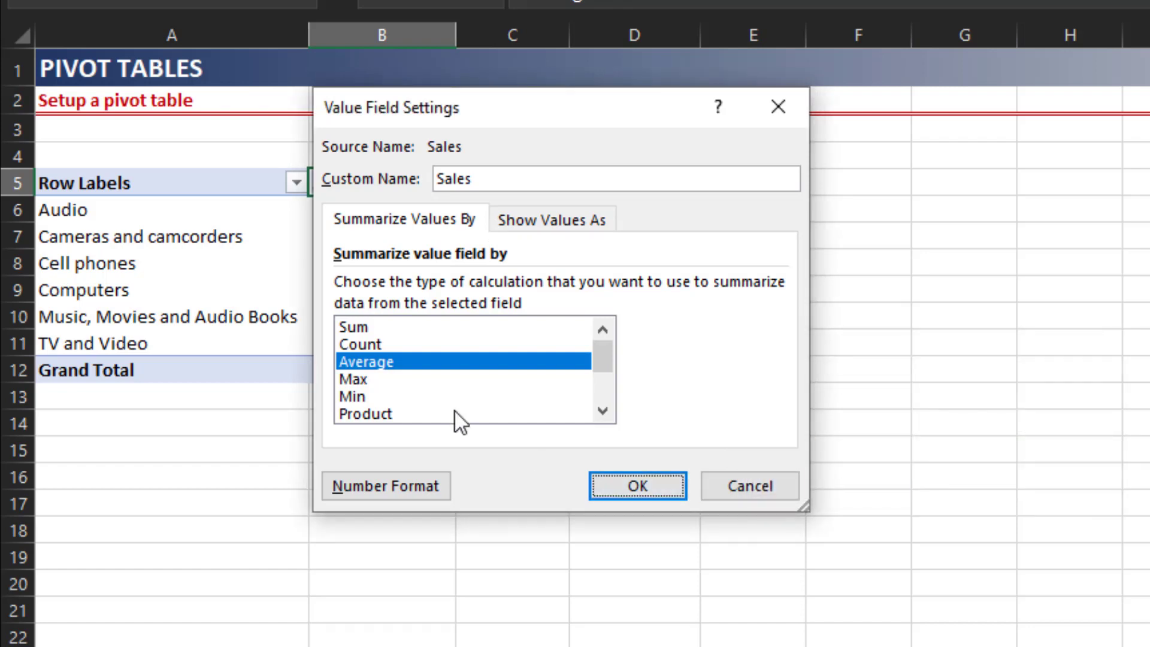
# - Add a trailing space to the custom name Sales and apply it to the value field
pyautogui.click(528, 175)
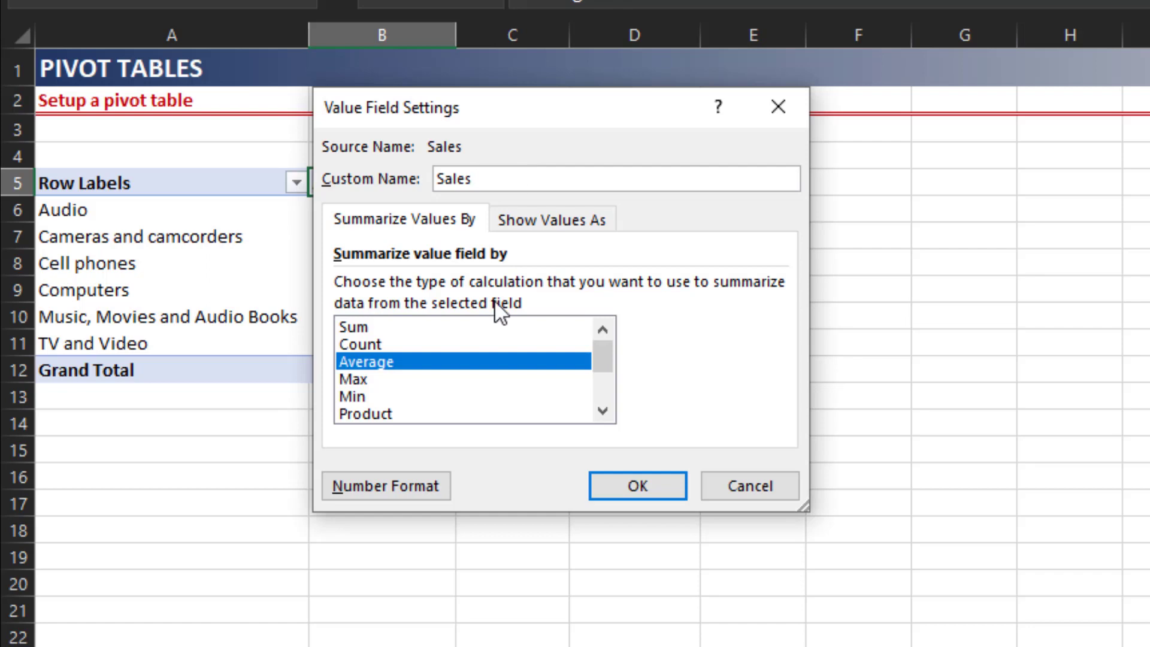
pyautogui.click(648, 480)
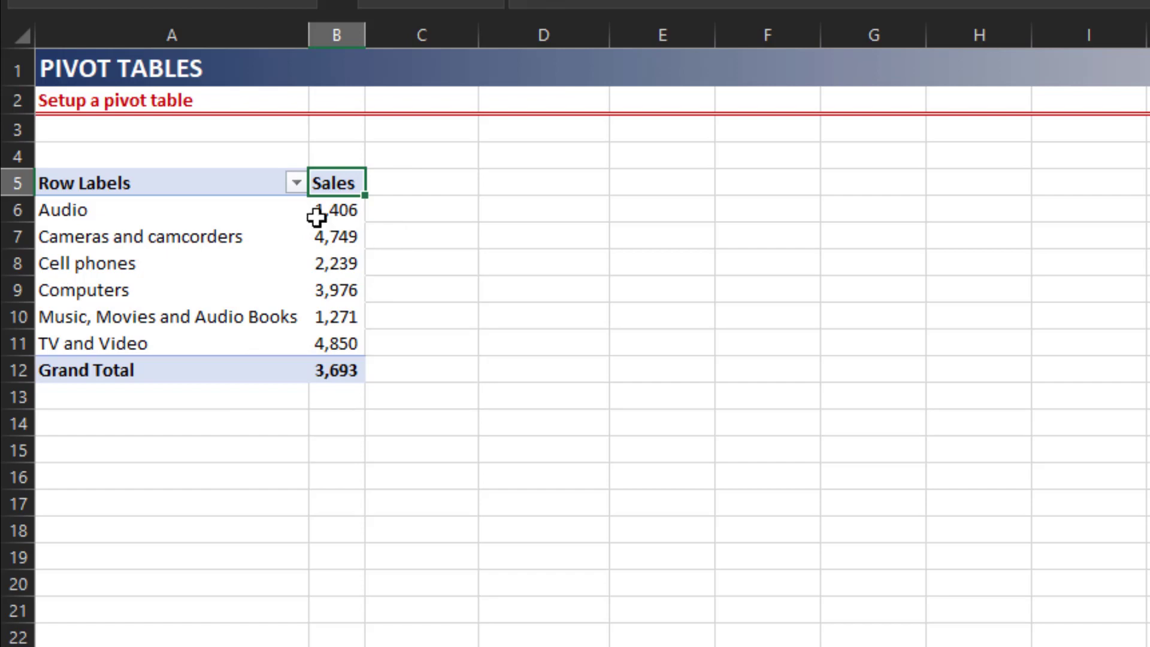
# - Sort the pivot table's product categories in ascending order by Sales
pyautogui.click(296, 183)
pyautogui.click(184, 275)
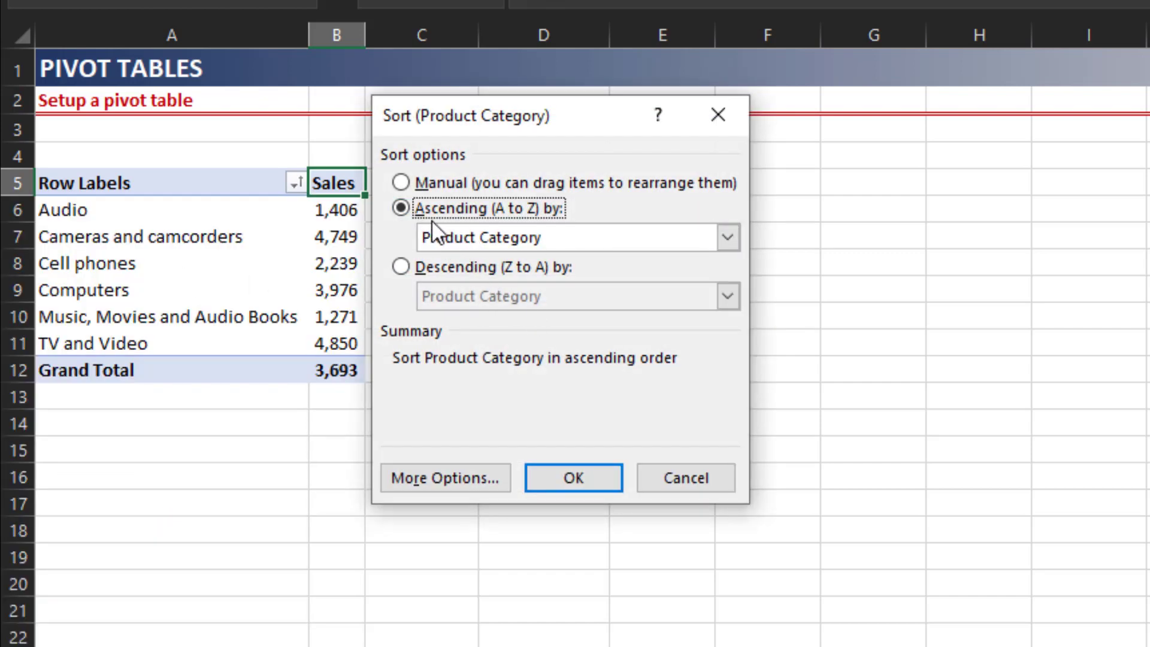
pyautogui.click(578, 236)
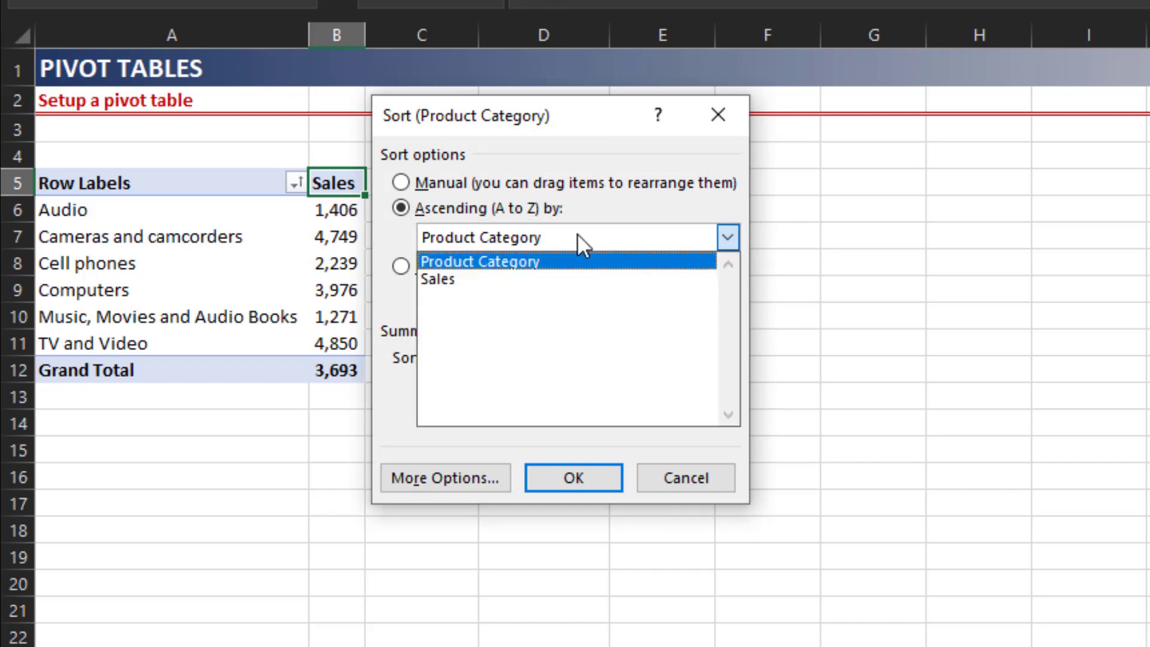
pyautogui.click(554, 276)
pyautogui.click(559, 476)
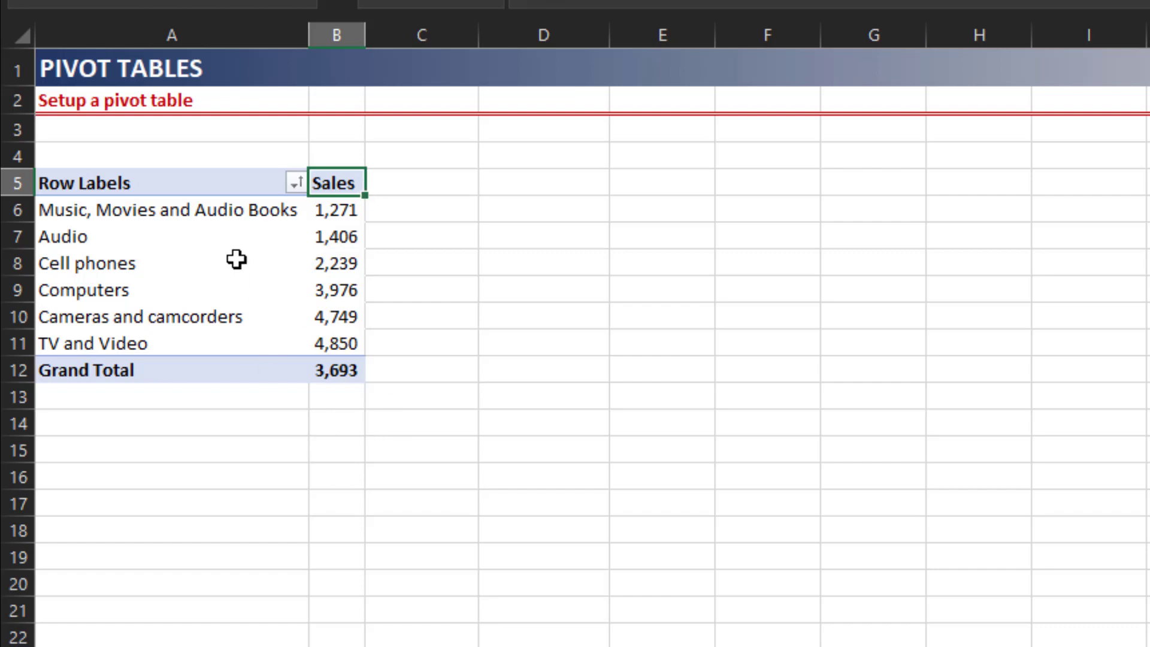
# - Sort the pivot table's product categories in descending order by Sales and select the grand total in cell B12
pyautogui.click(296, 182)
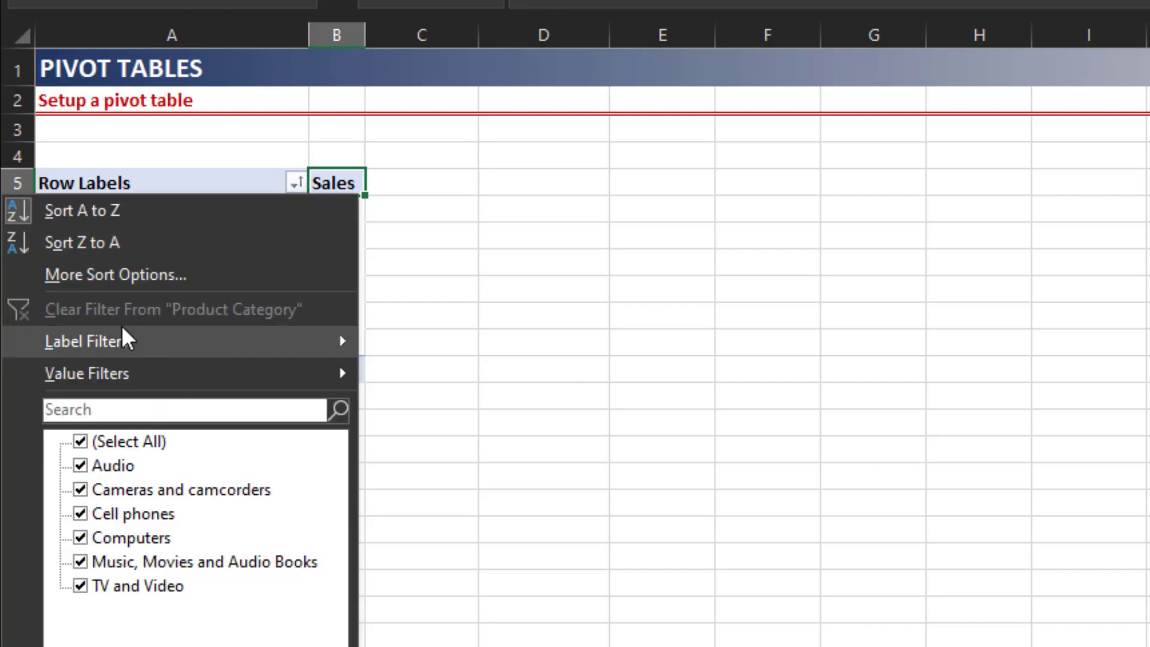
pyautogui.click(110, 273)
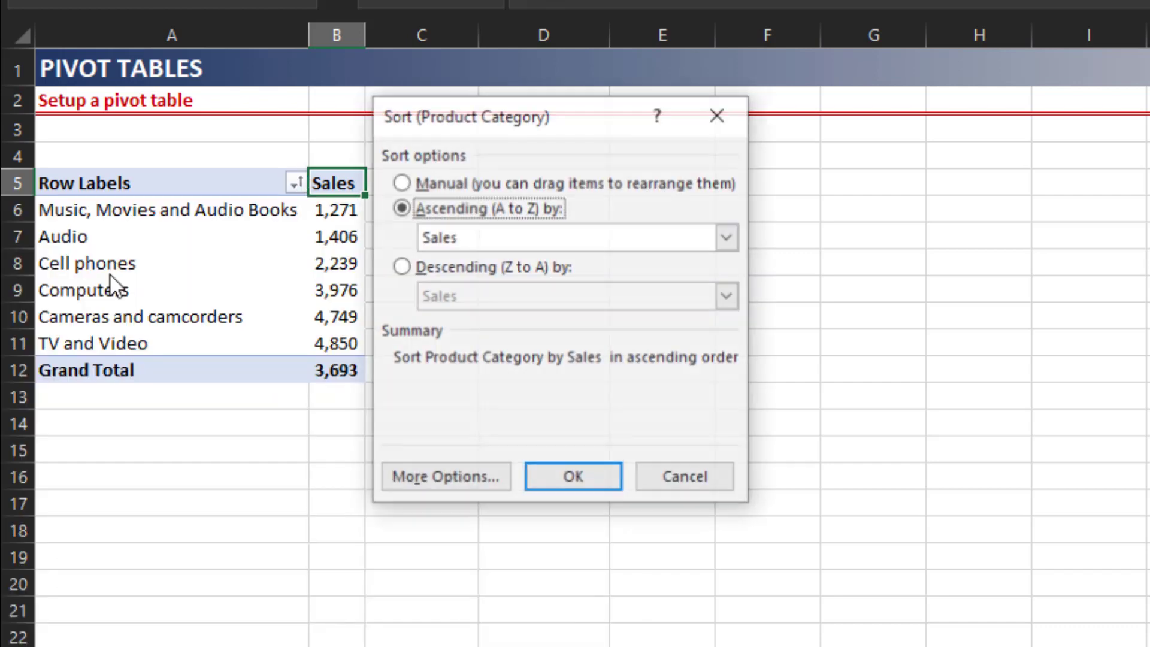
pyautogui.click(436, 266)
pyautogui.click(536, 299)
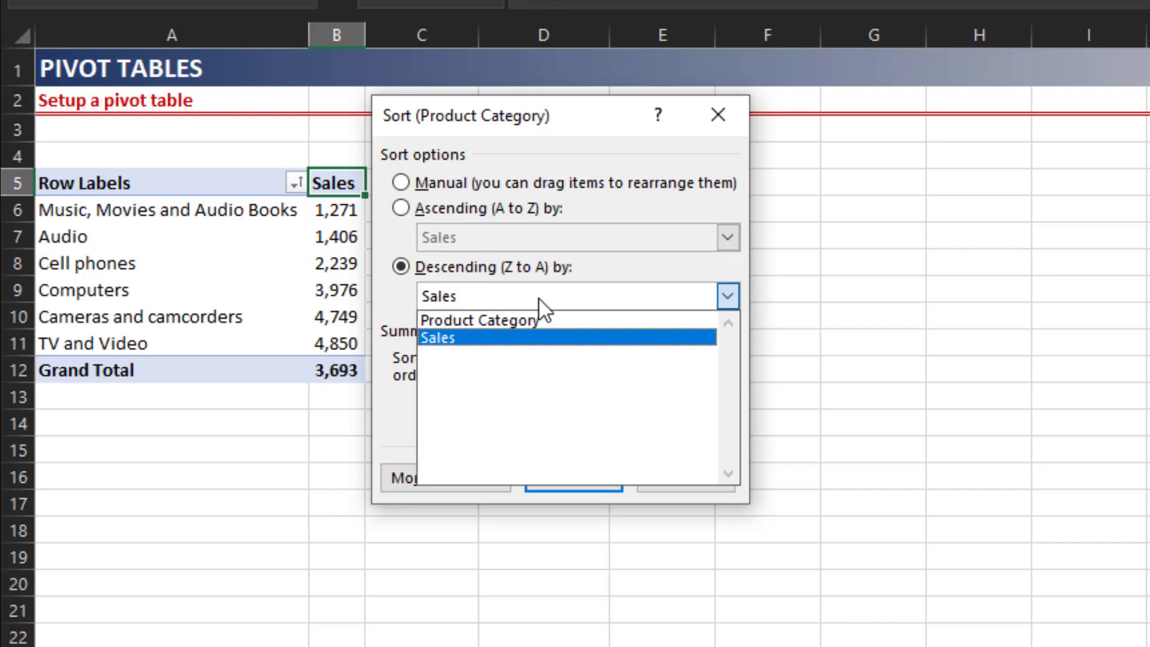
pyautogui.click(514, 338)
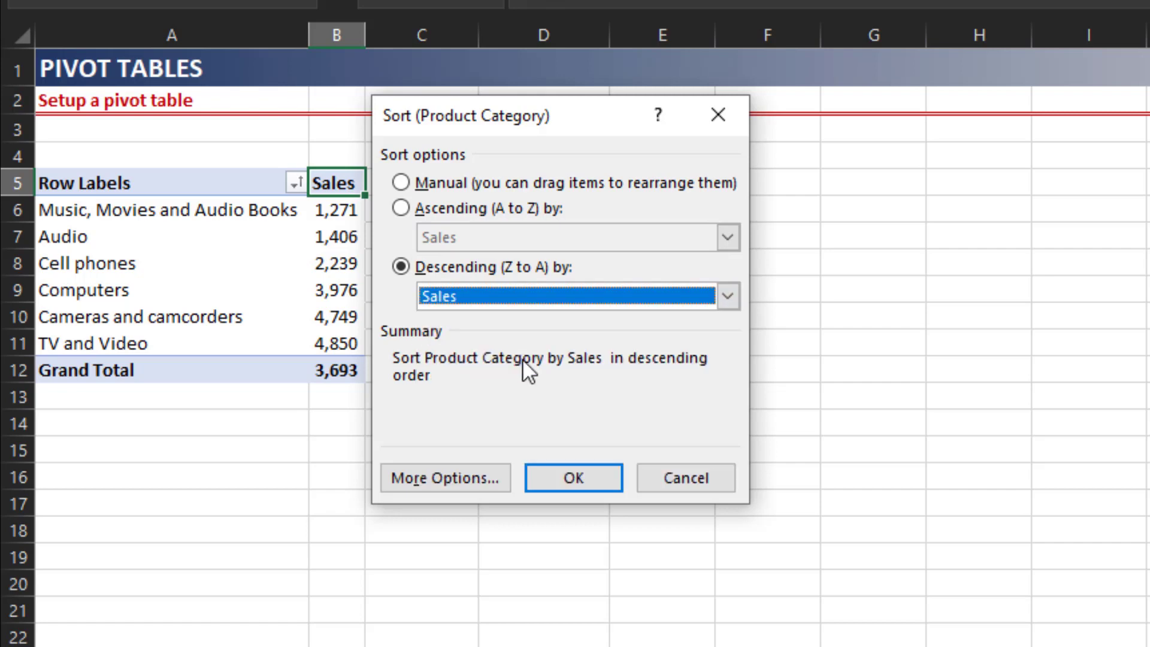
pyautogui.click(574, 480)
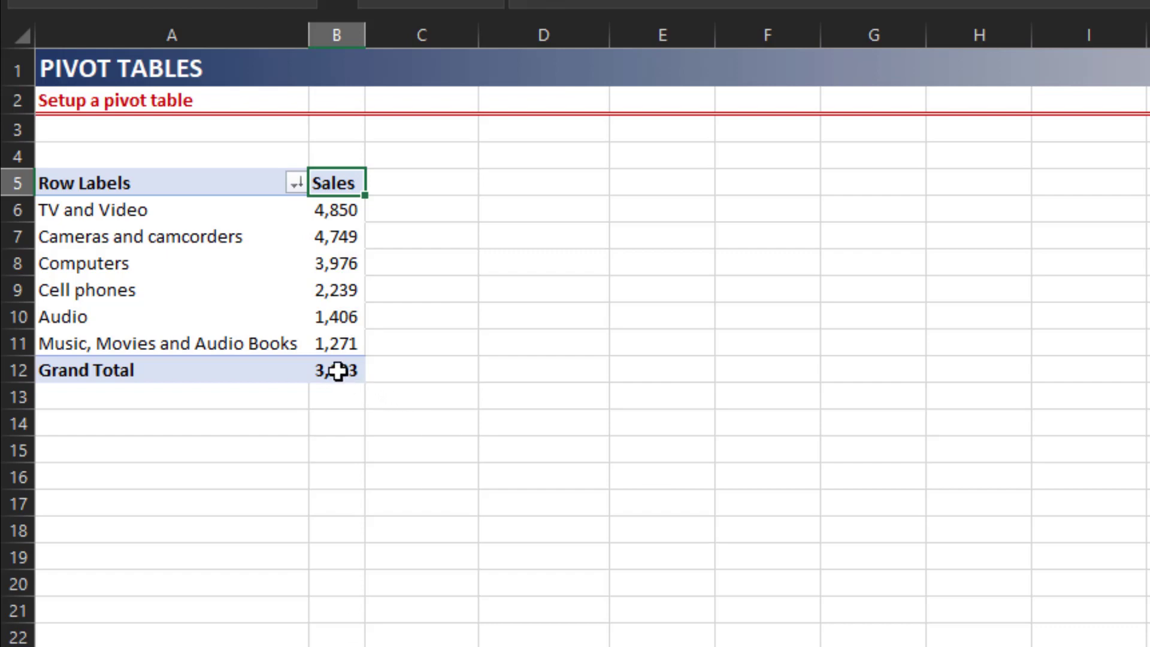
pyautogui.moveTo(338, 371)
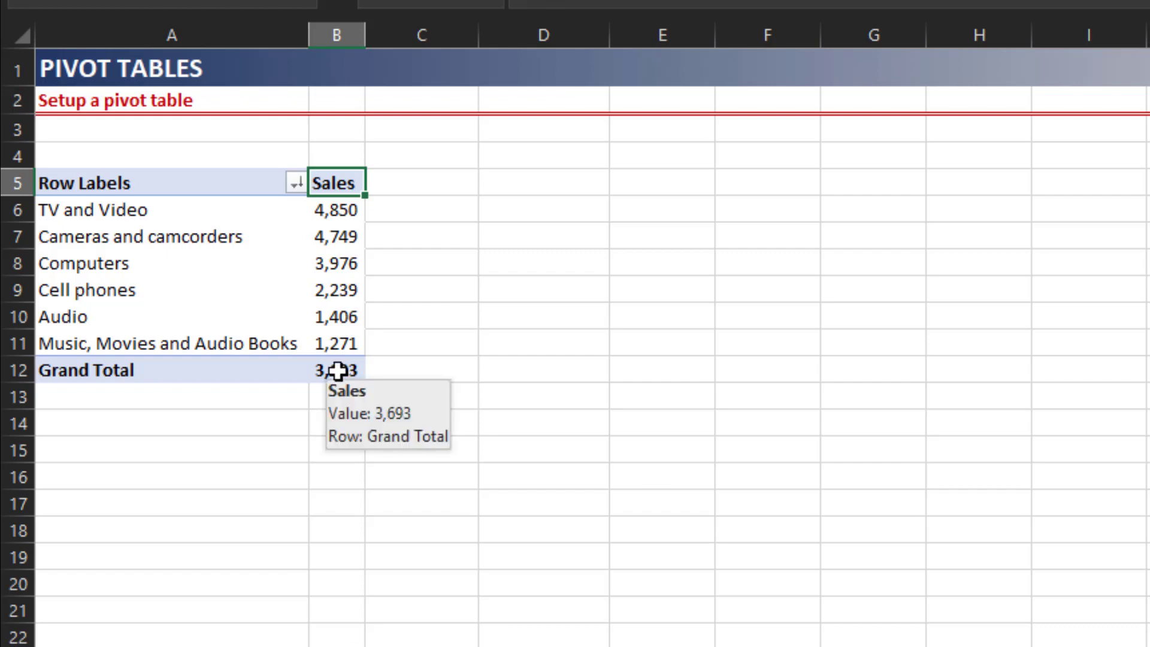
pyautogui.click(338, 372)
pyautogui.moveTo(333, 249)
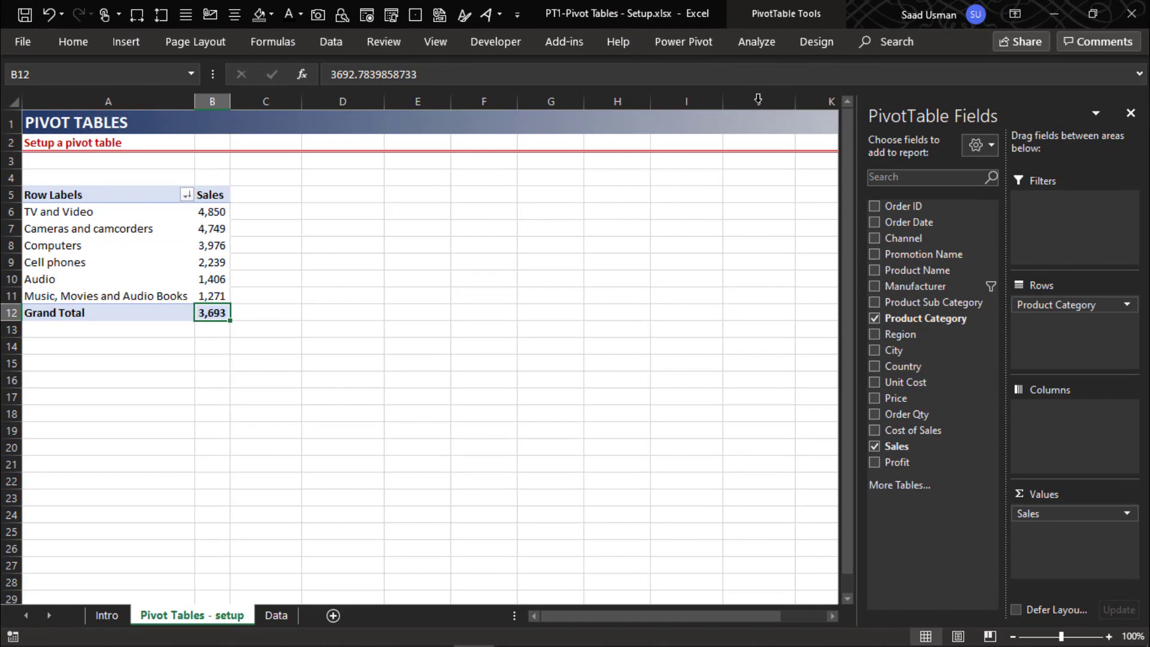
# - Set the pivot table's report layout to Compact Form
pyautogui.click(805, 38)
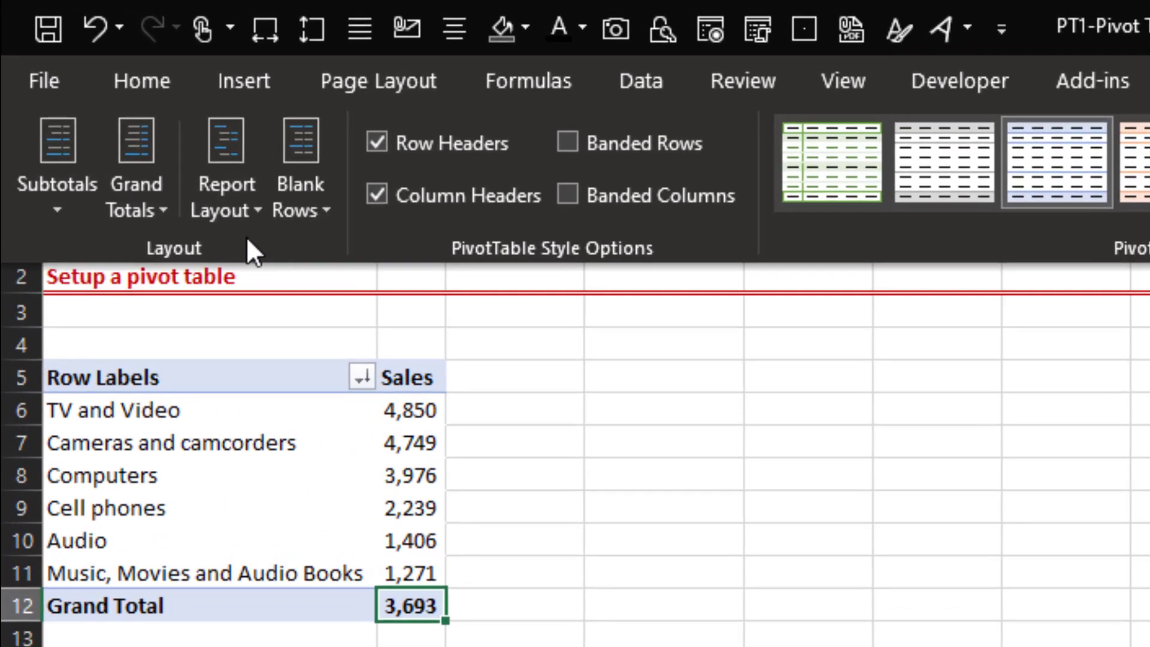
pyautogui.click(229, 202)
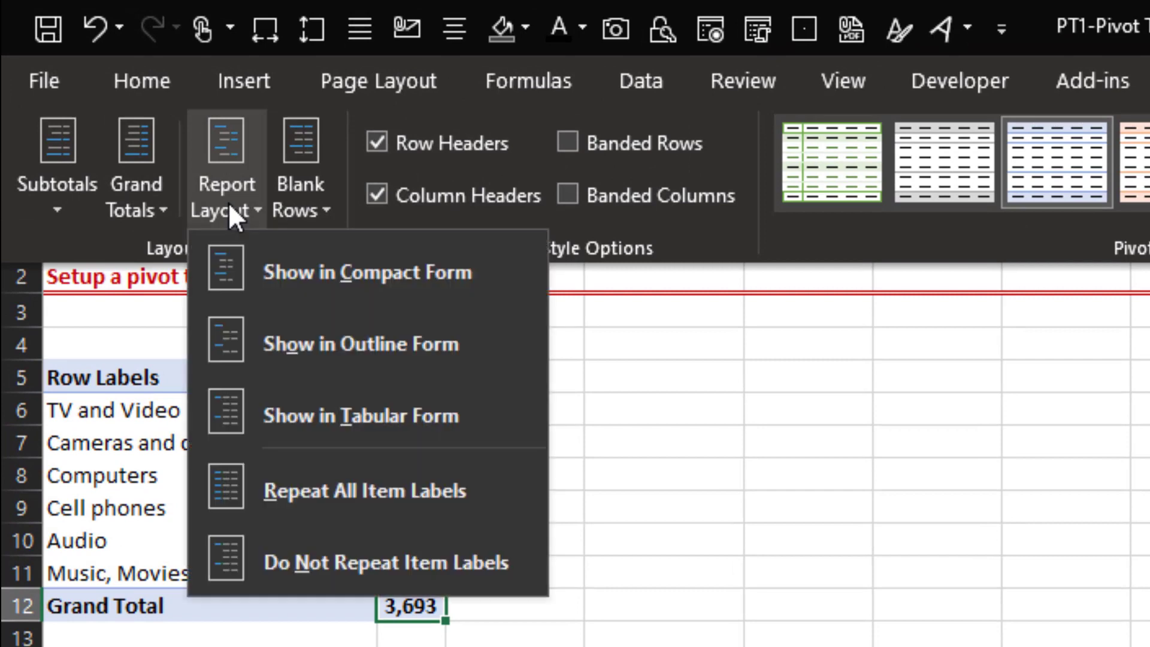
pyautogui.click(332, 271)
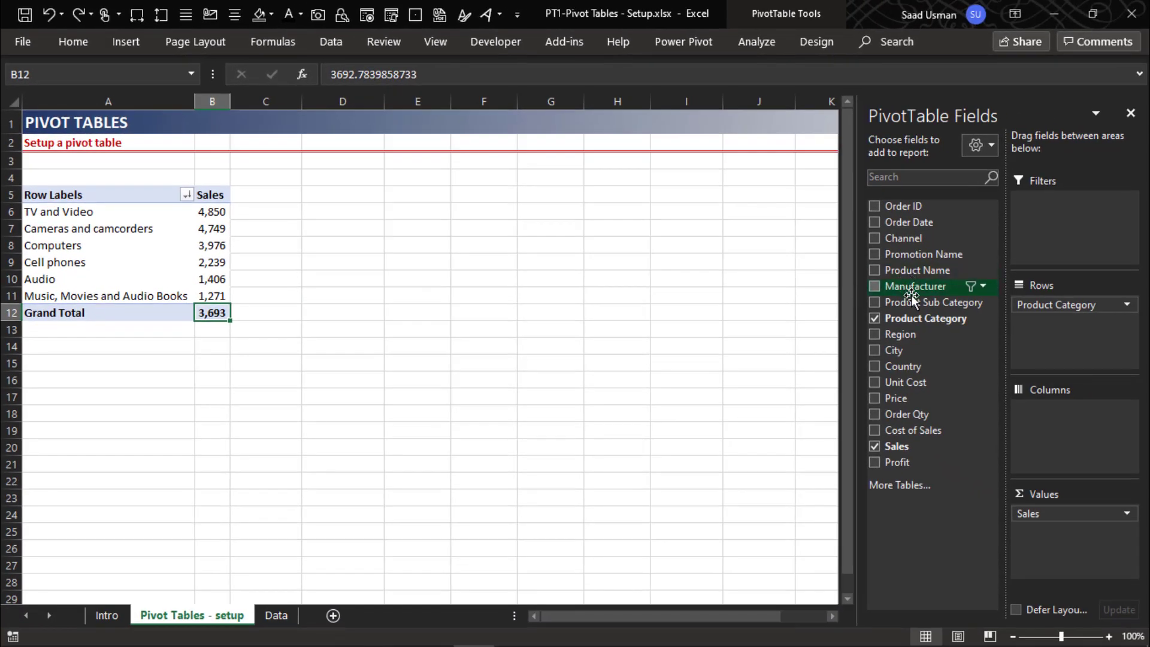
# - Add Product Sub Category below Product Category in the rows and show the pivot table in Tabular Form
pyautogui.moveTo(913, 302); pyautogui.dragTo(1049, 341)
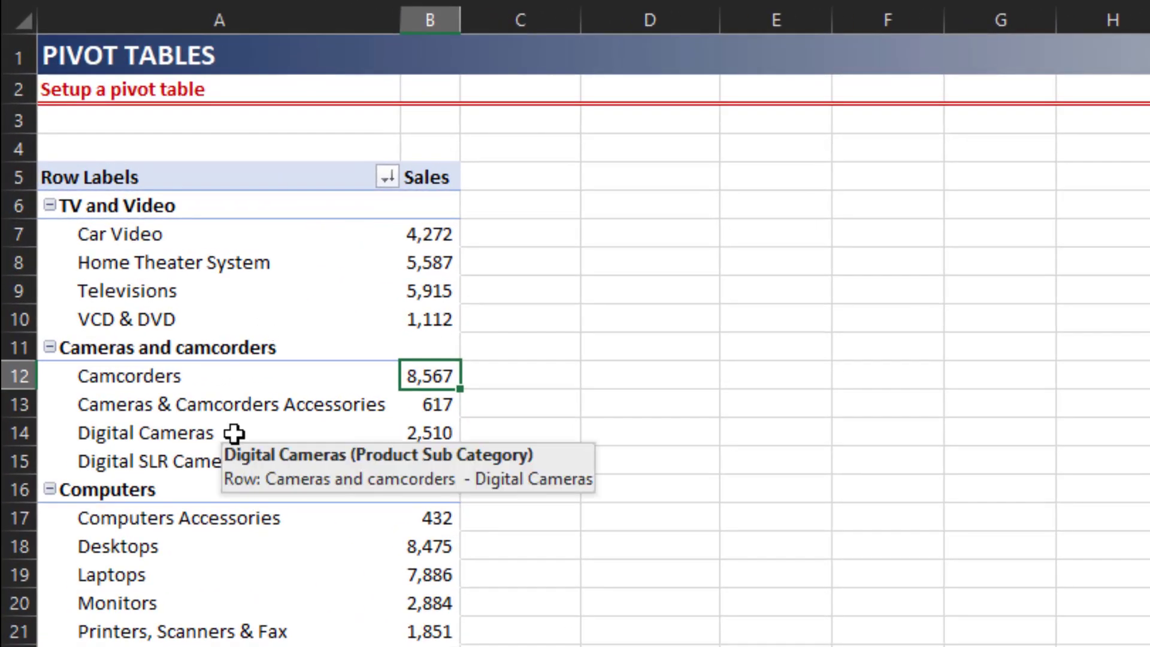
pyautogui.click(204, 264)
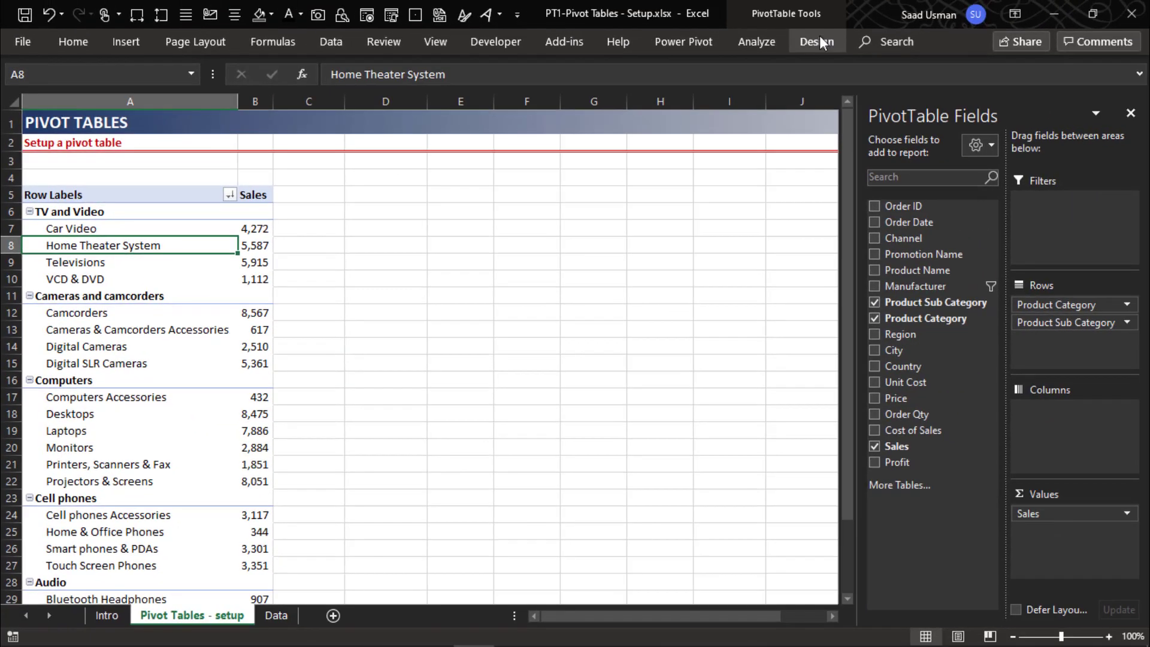
pyautogui.click(819, 41)
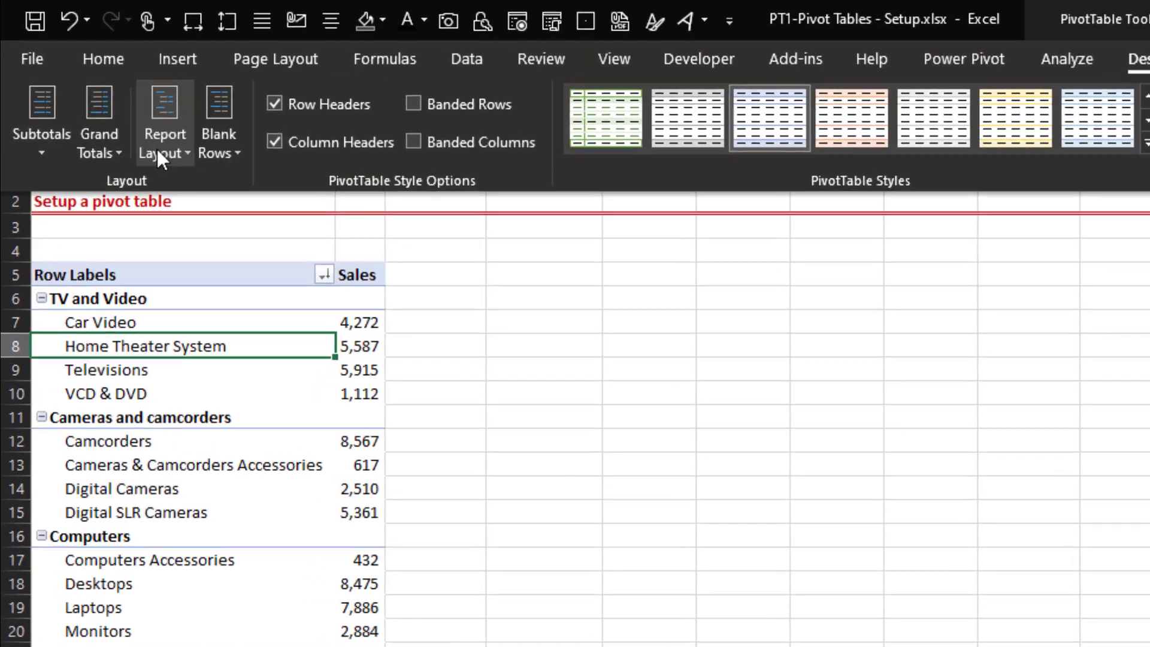
pyautogui.click(111, 105)
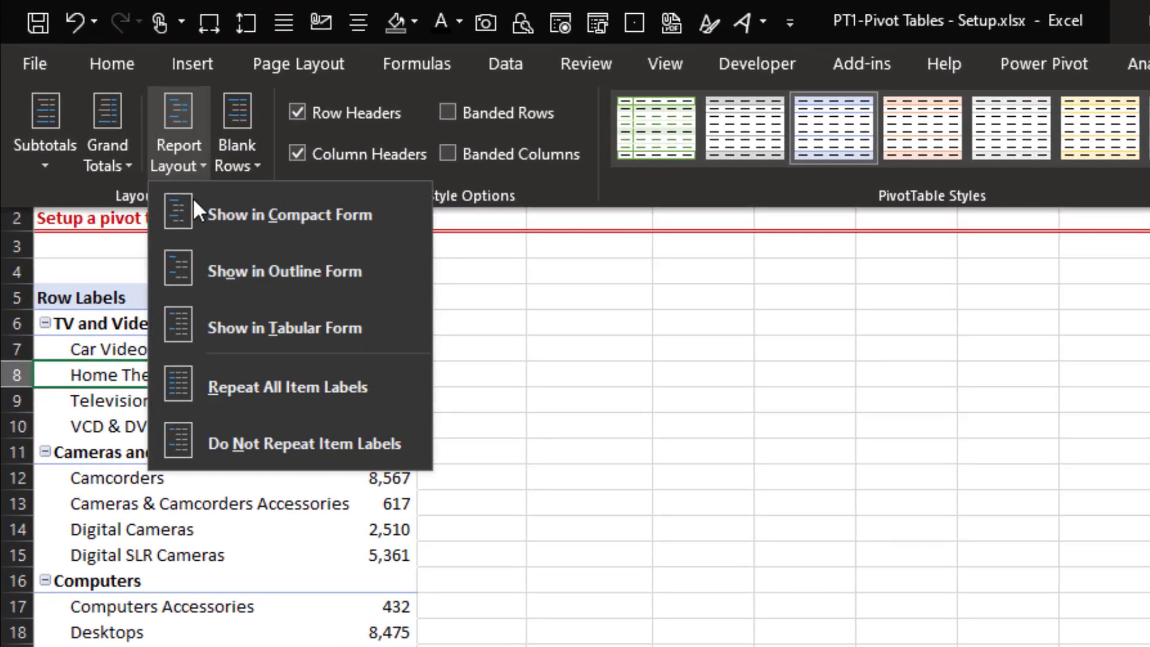
pyautogui.click(389, 339)
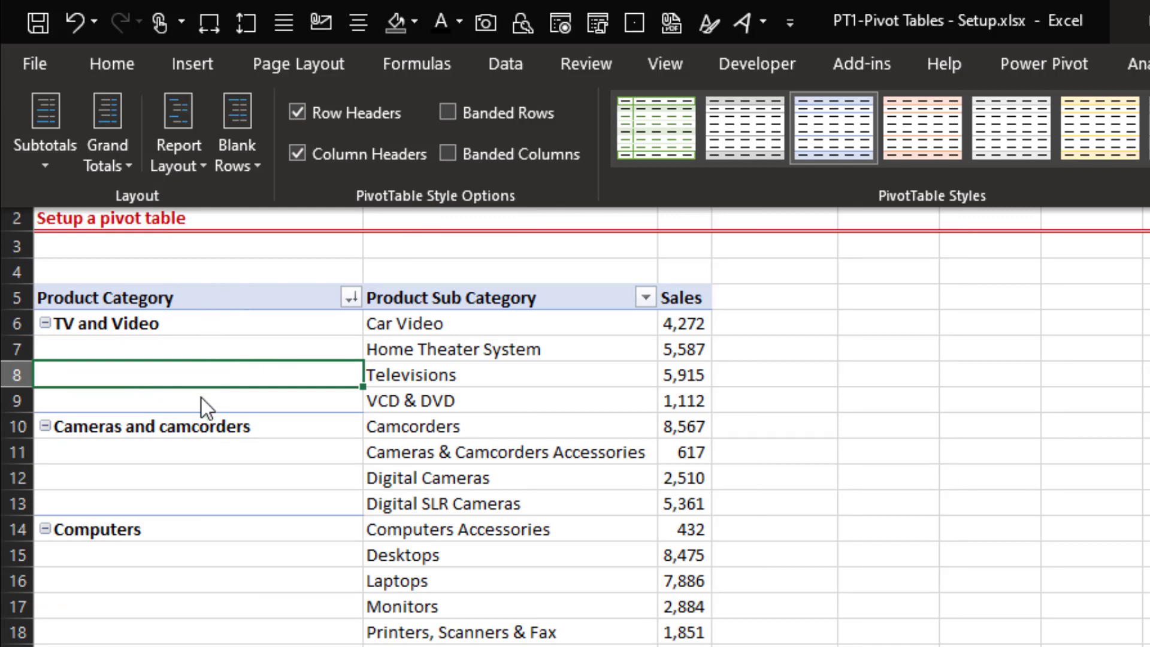
# - Switch the pivot table's report layout to Outline Form
pyautogui.click(497, 250)
pyautogui.click(189, 149)
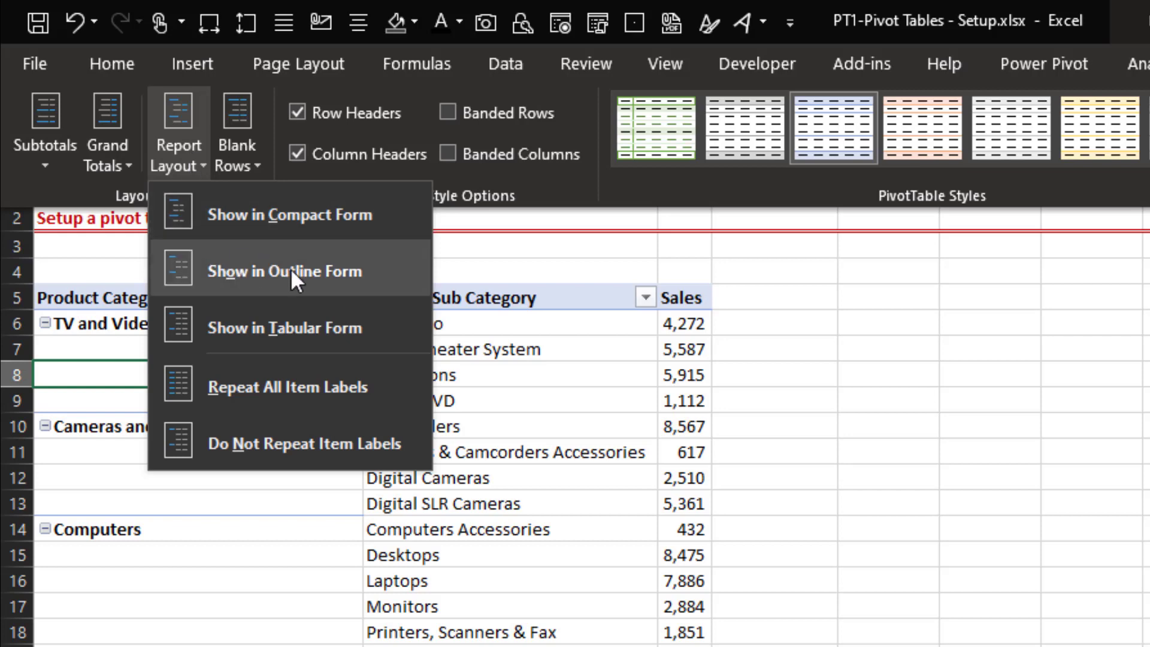
pyautogui.click(397, 273)
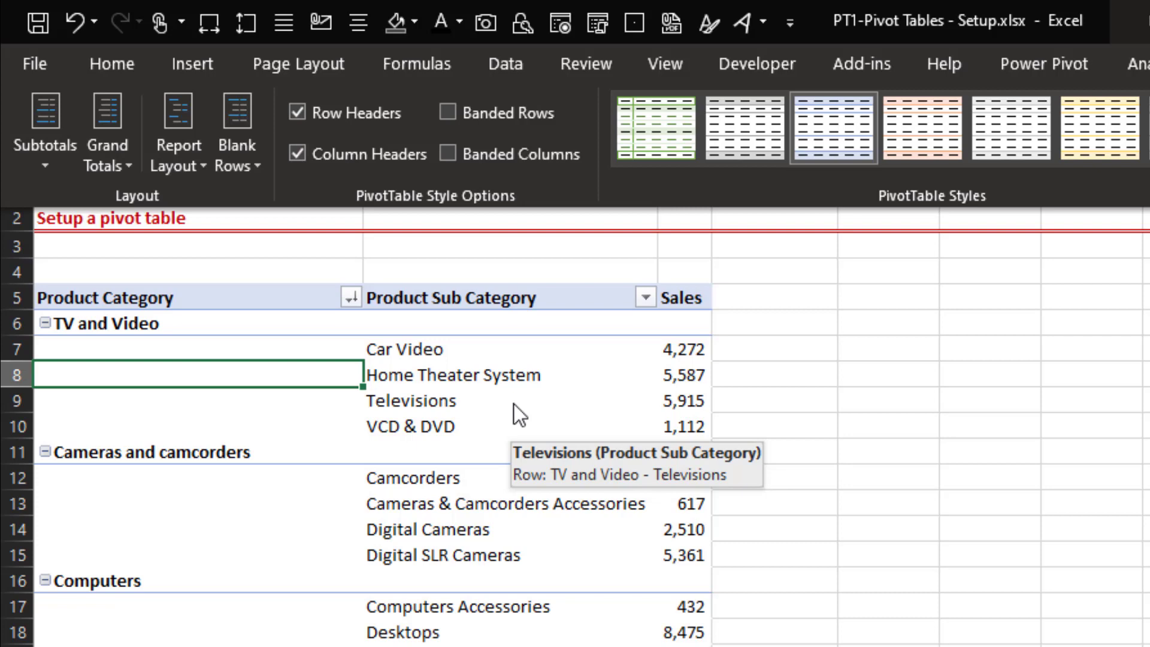
# - Return the pivot table's report layout to Tabular Form and collapse the ribbon
pyautogui.click(174, 157)
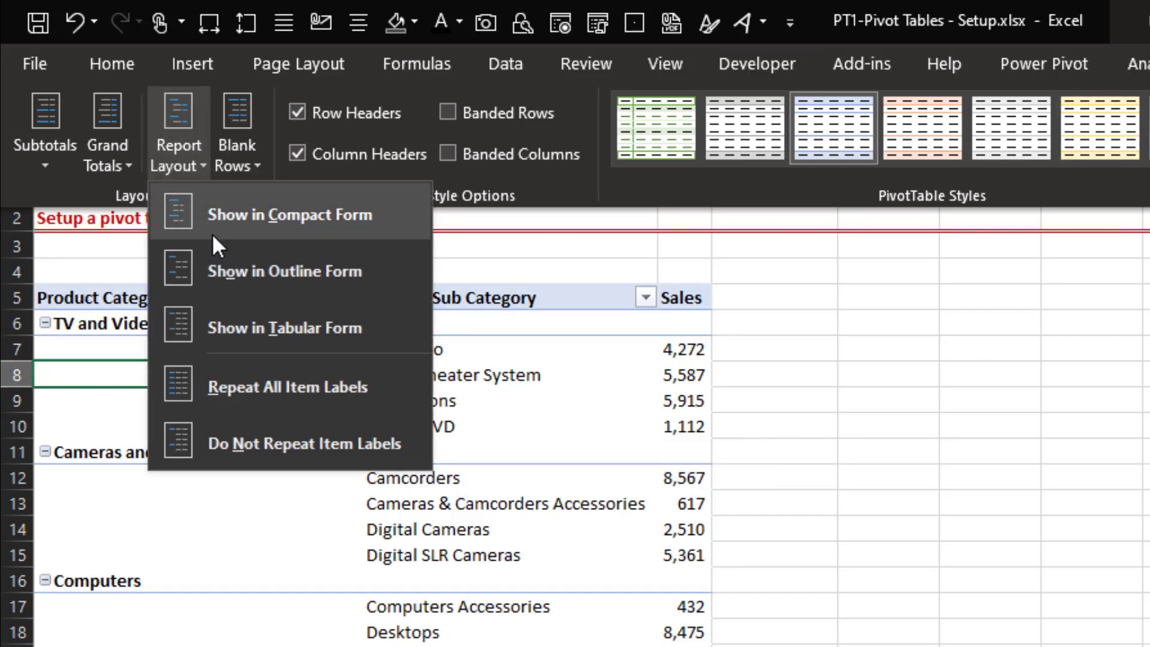
pyautogui.click(234, 328)
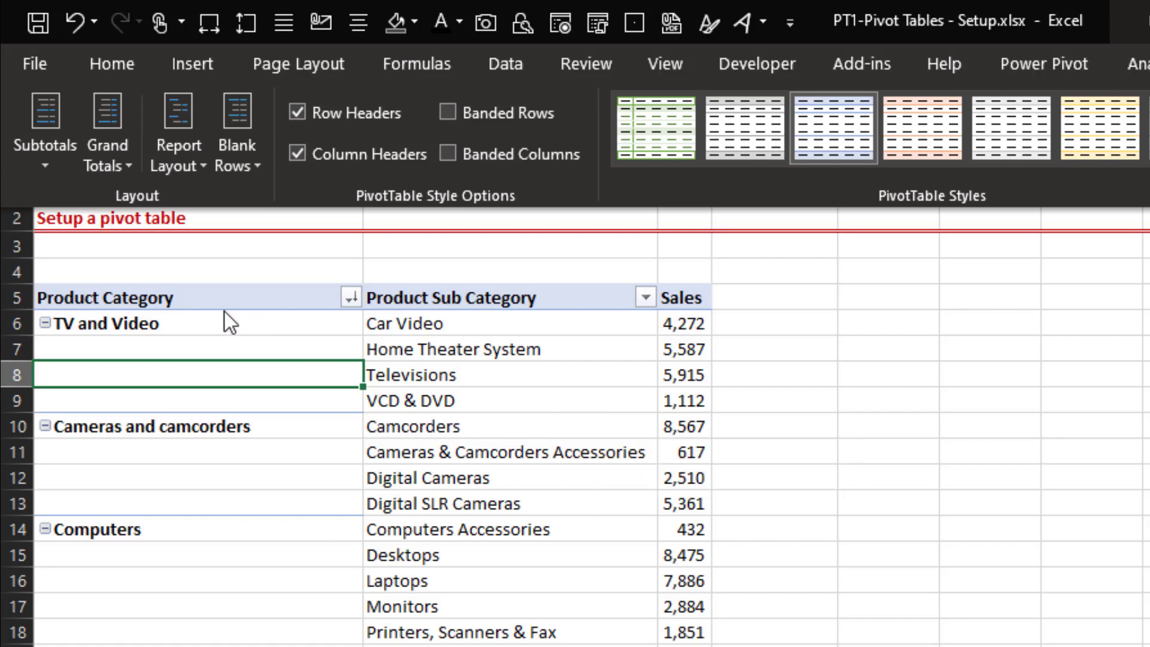
pyautogui.hotkey('ctrl', 'F1')
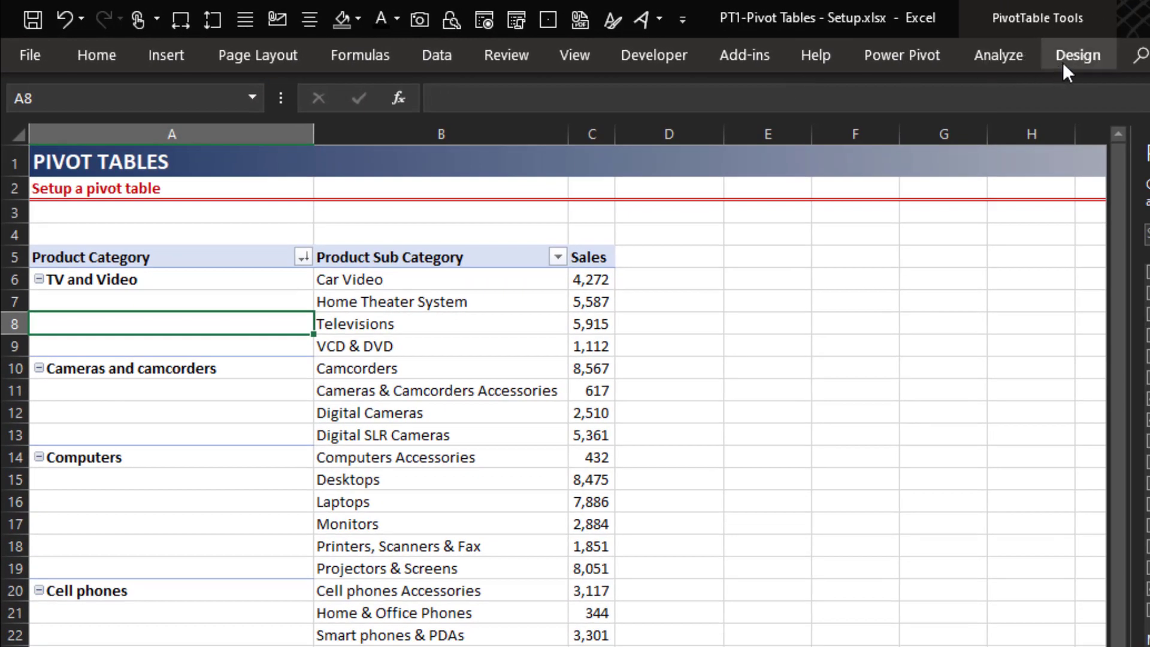
# - Show all of the pivot table's subtotals at the bottom of each group
pyautogui.click(1068, 63)
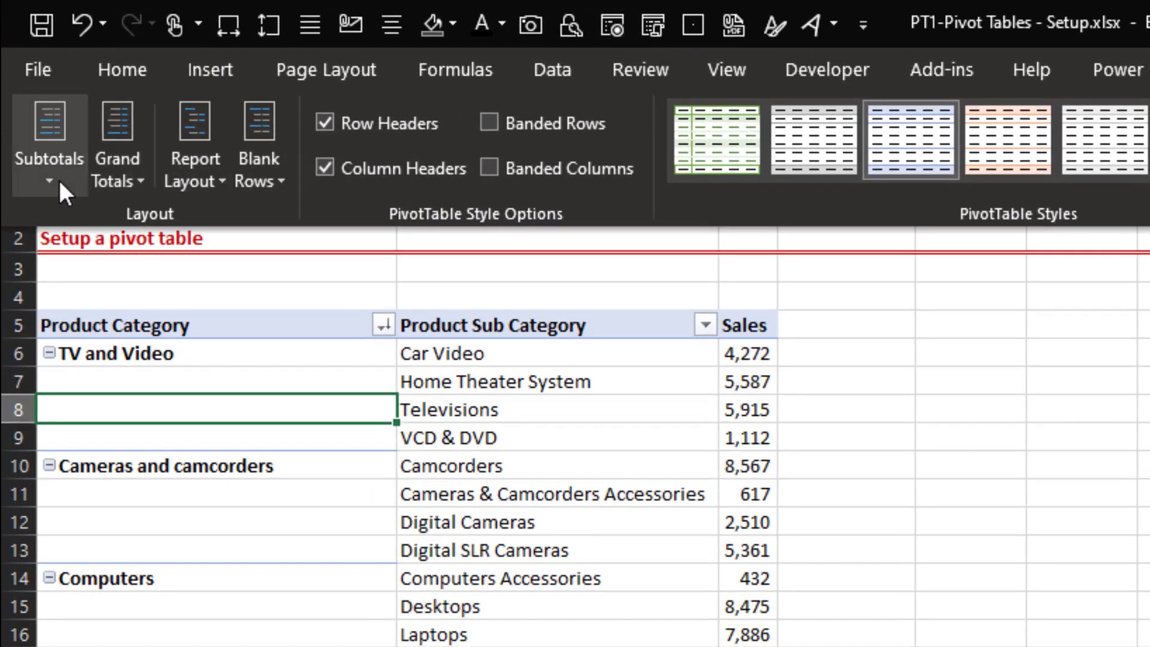
pyautogui.click(54, 164)
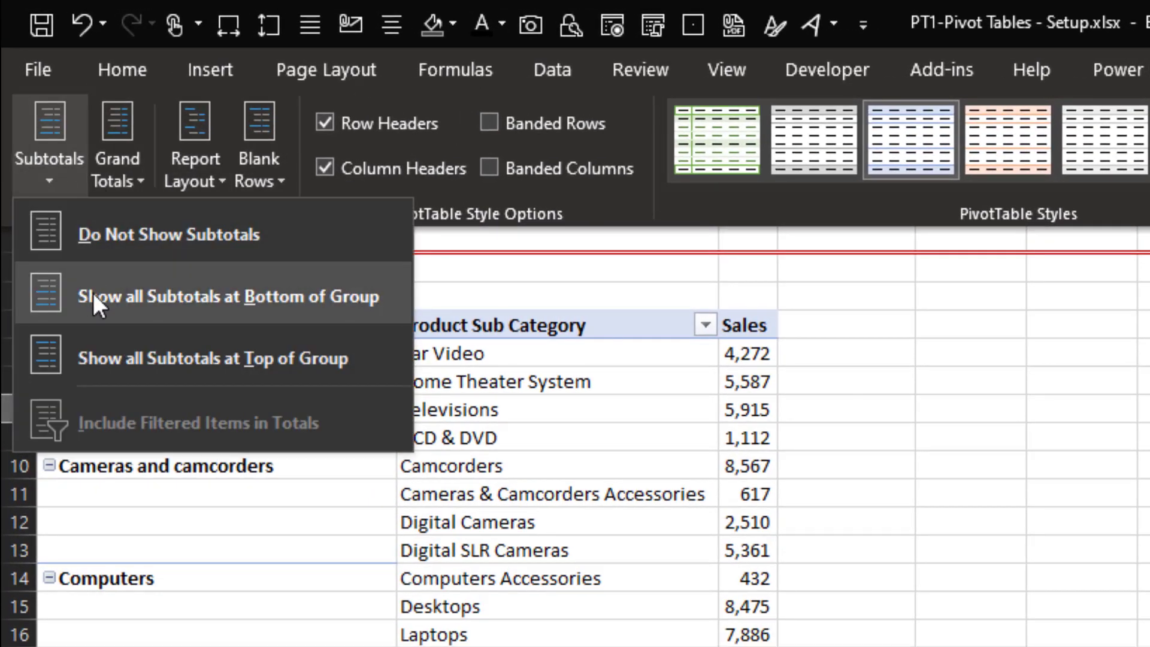
pyautogui.click(271, 299)
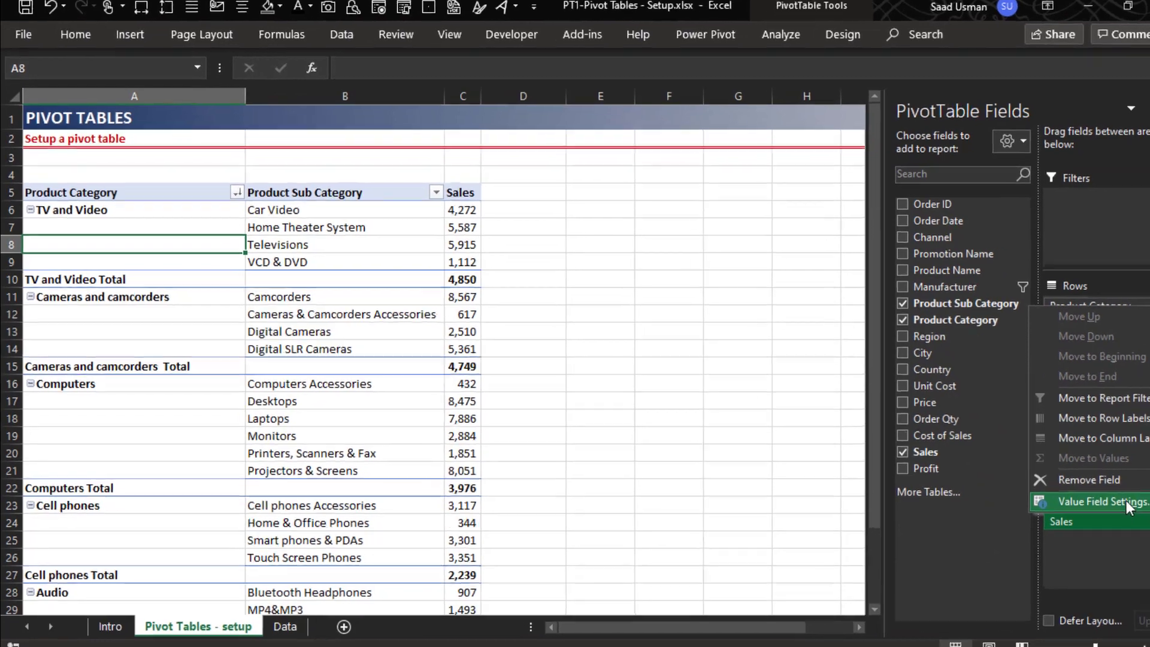
# - Summarize the Sales value field by Sum and give it the custom name Sales with a trailing space
pyautogui.click(1035, 509)
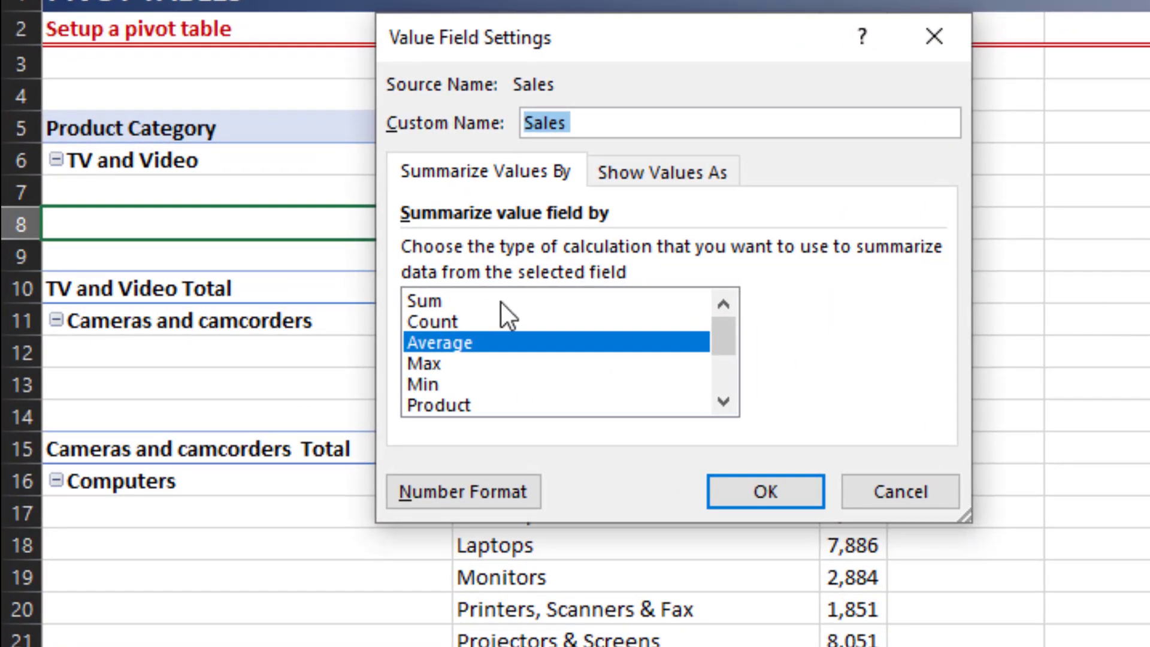
pyautogui.click(500, 301)
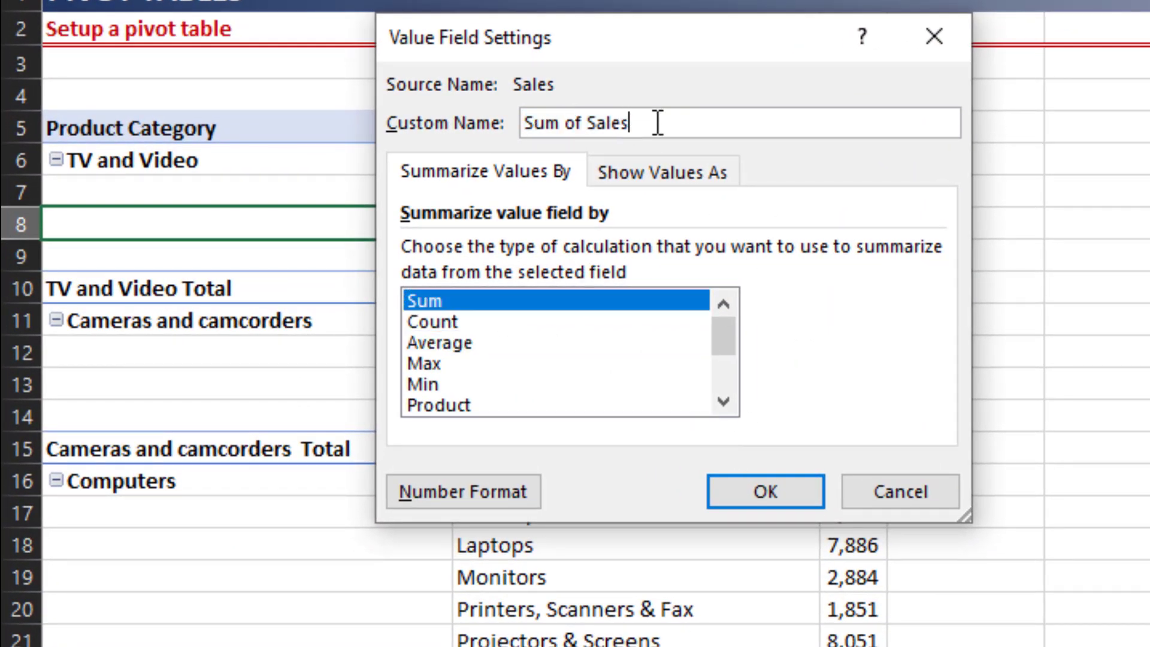
pyautogui.press('Home')
pyautogui.press('Delete')
pyautogui.press('Delete')
pyautogui.press('Delete')
pyautogui.press('Delete')
pyautogui.press('Delete')
pyautogui.press('Delete')
pyautogui.press('Delete')
pyautogui.press('End')
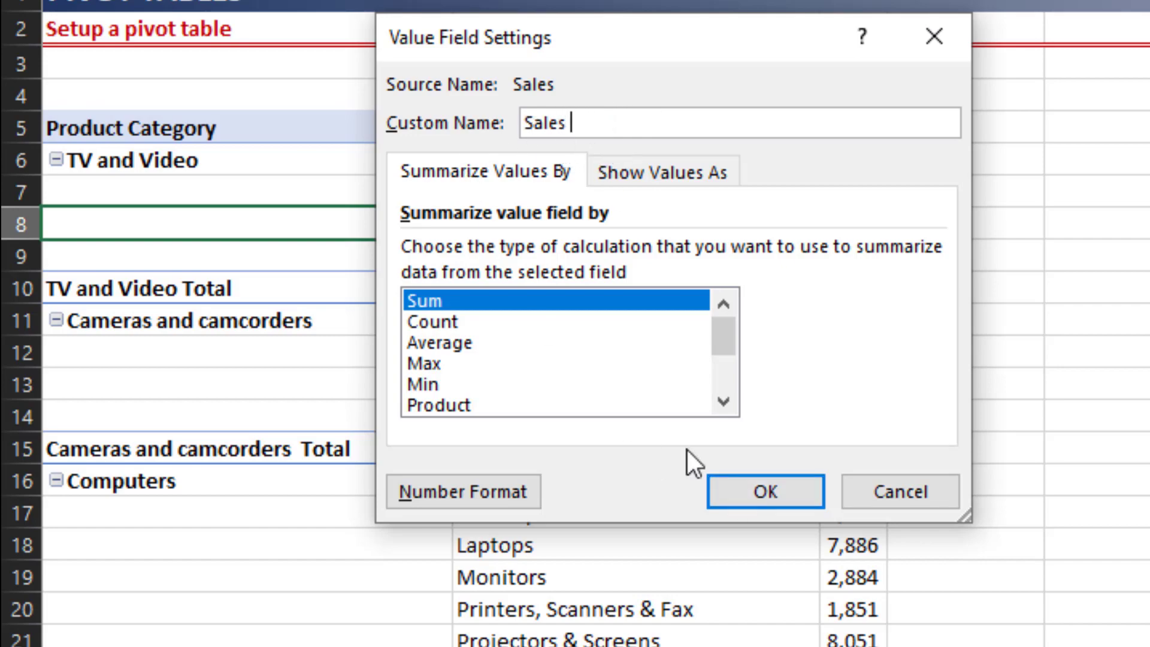
pyautogui.click(738, 485)
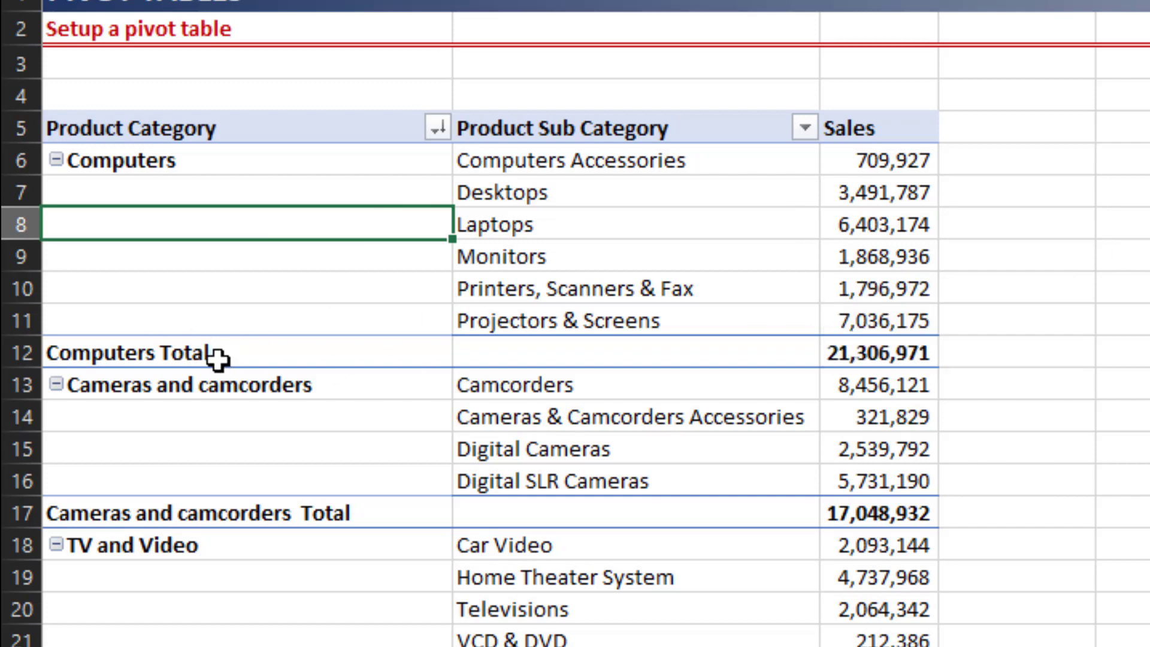
# - Enable the Classic PivotTable layout with field dragging in the grid through the PivotTable display options
pyautogui.moveTo(899, 366)
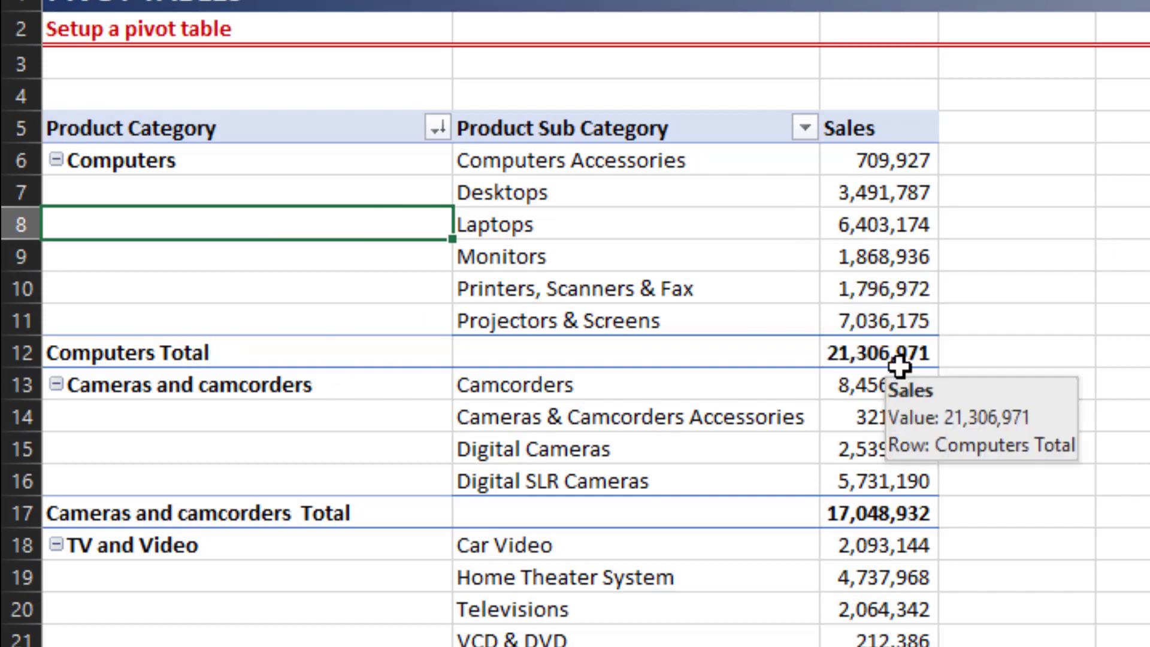
pyautogui.click(670, 224)
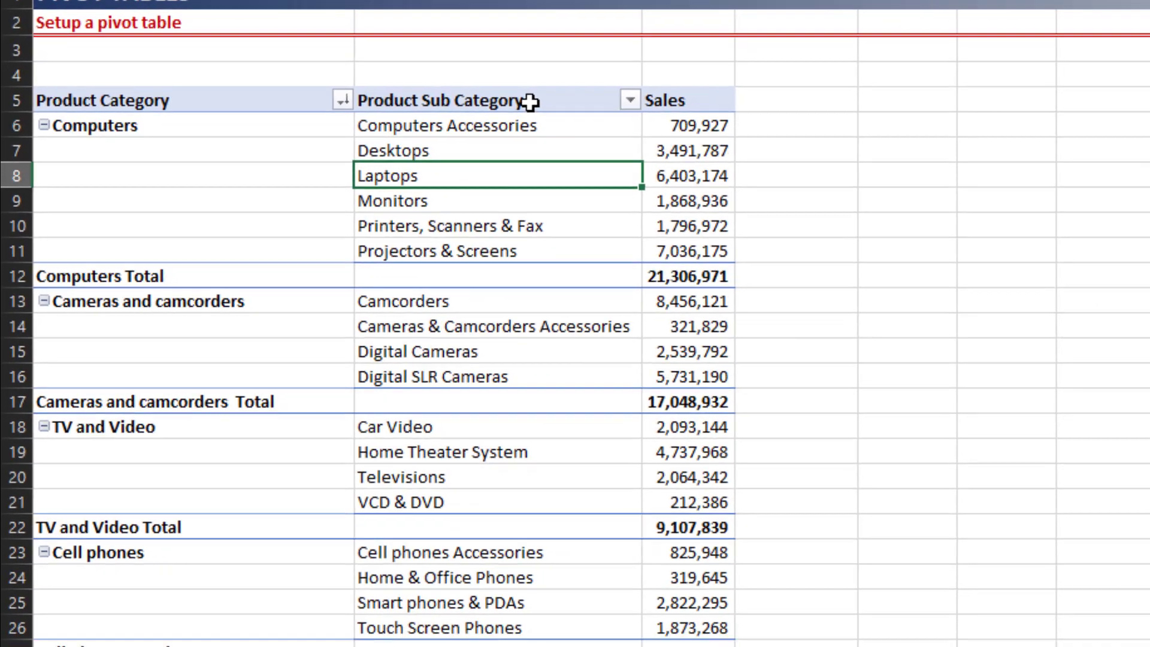
pyautogui.rightClick(529, 102)
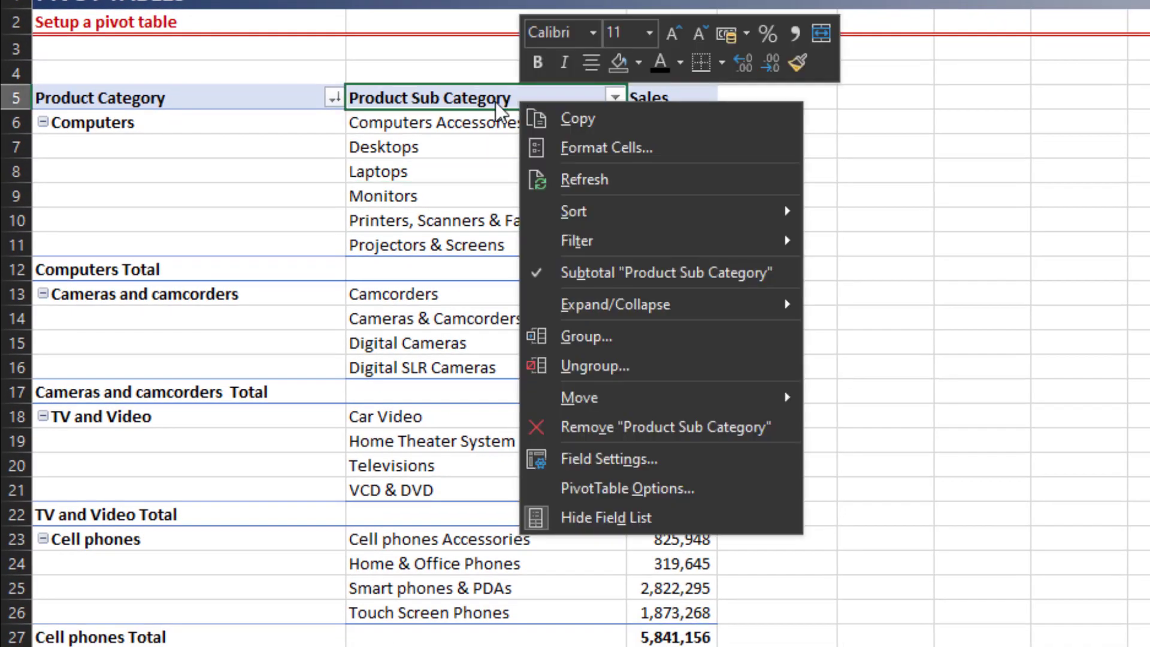
pyautogui.click(551, 490)
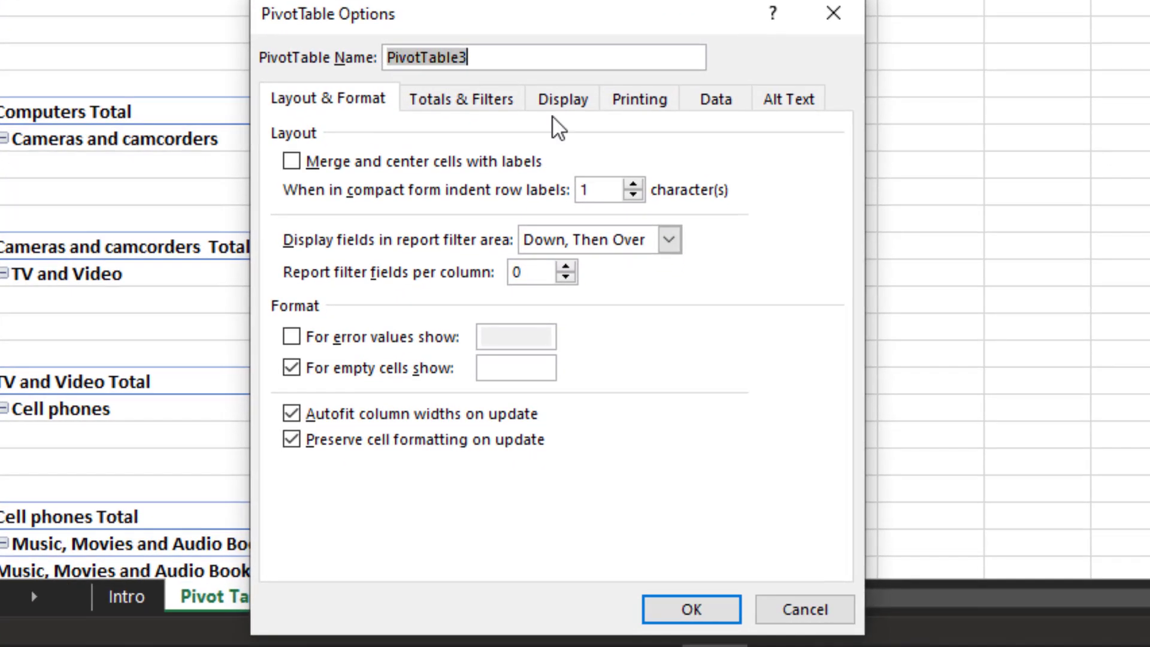
pyautogui.click(560, 108)
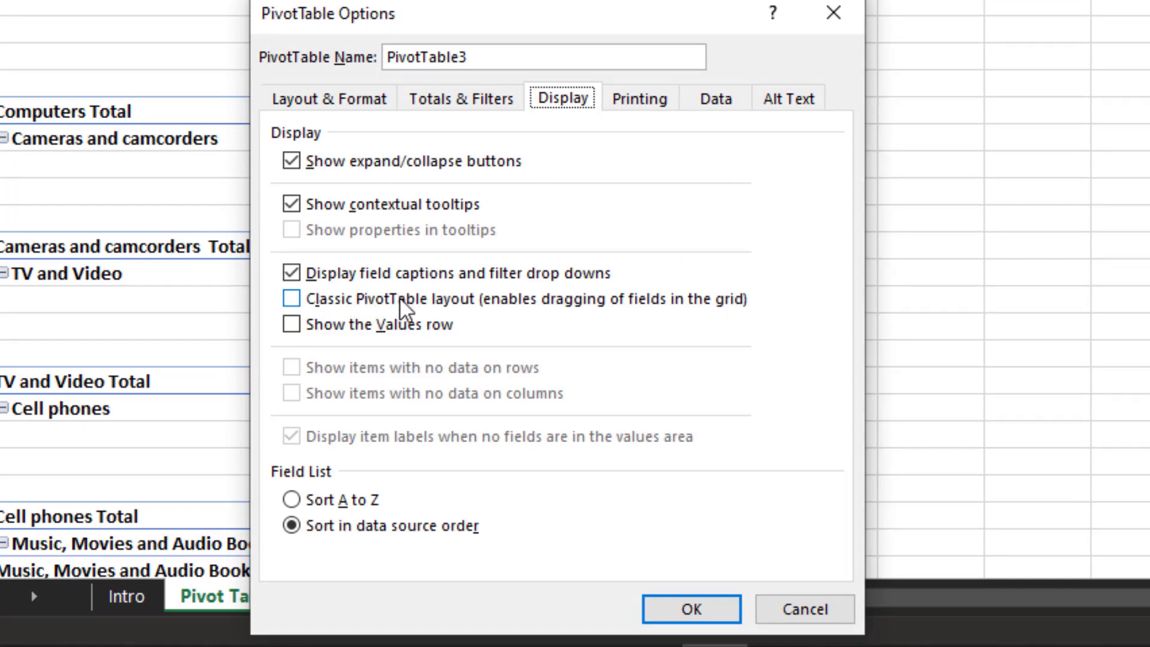
pyautogui.click(427, 298)
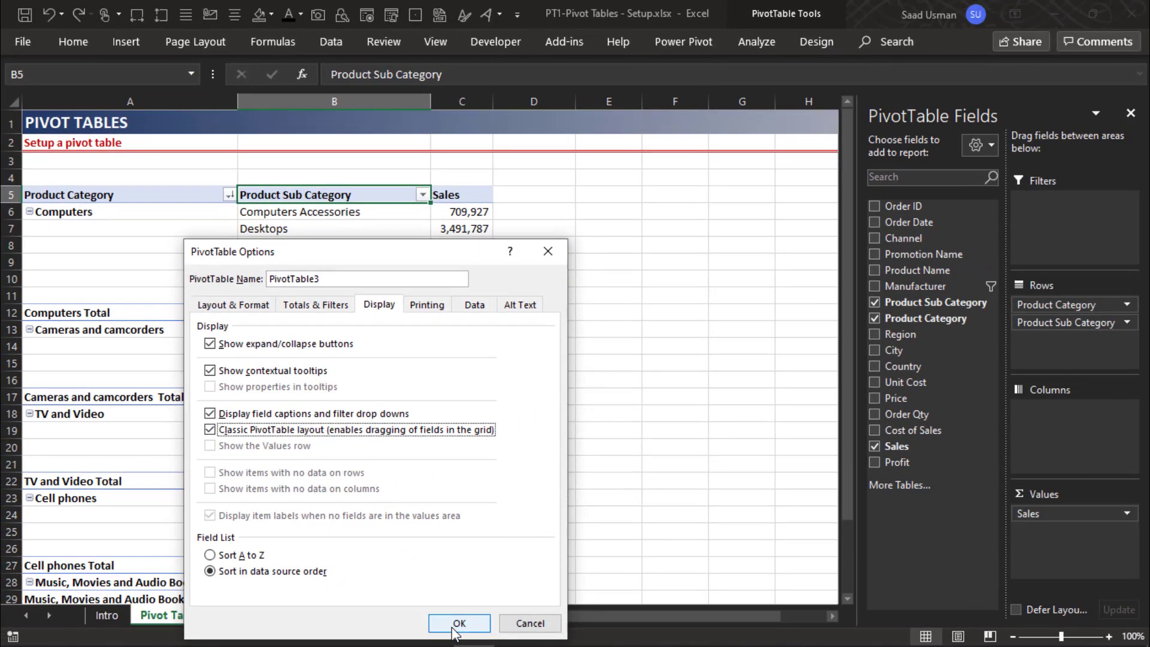
pyautogui.click(691, 610)
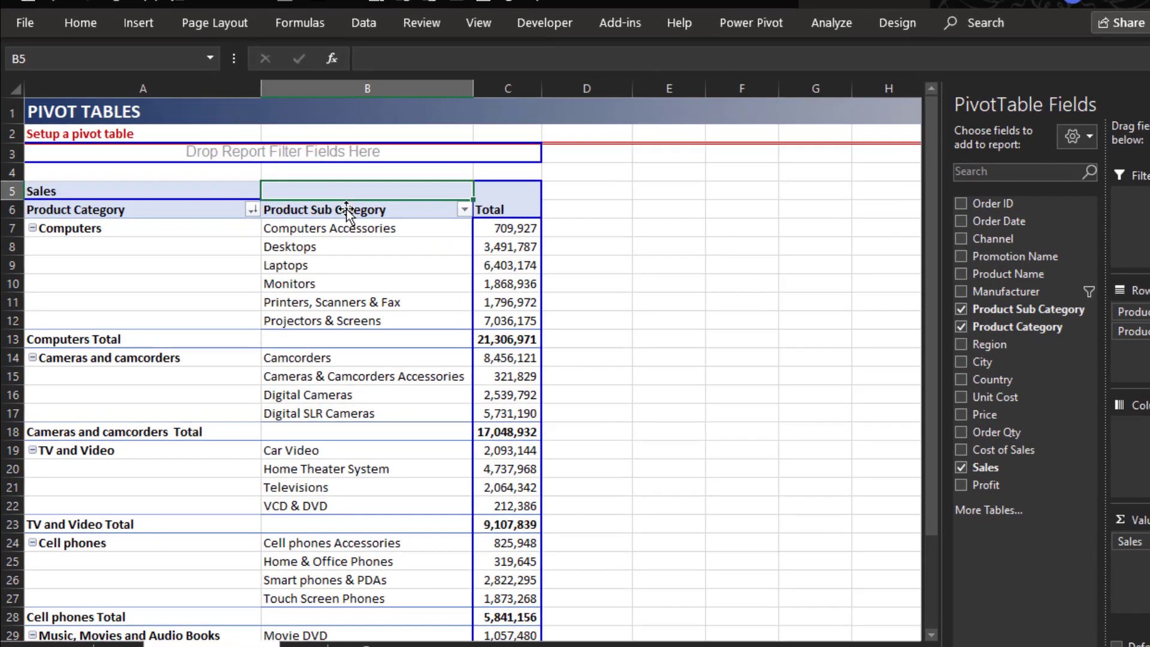
# - Remove the Product Sub Category field by pulling its header out of the pivot table in the grid
pyautogui.moveTo(319, 215); pyautogui.dragTo(448, 216)
pyautogui.moveTo(648, 211); pyautogui.dragTo(796, 214)
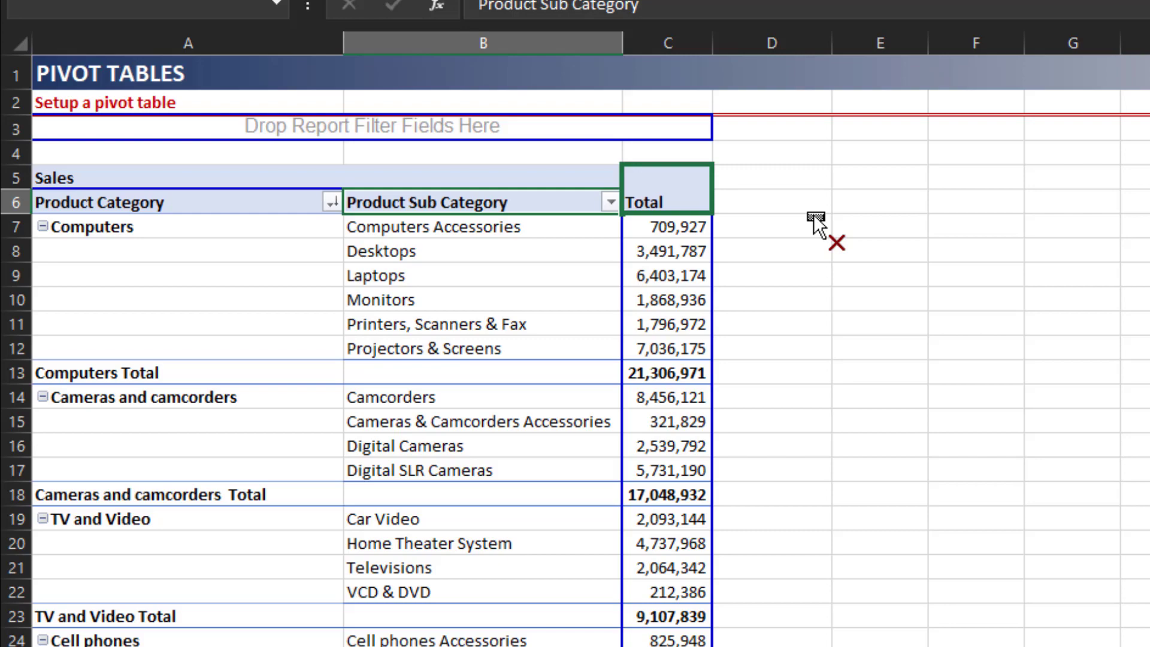
pyautogui.moveTo(814, 216); pyautogui.dragTo(813, 216)
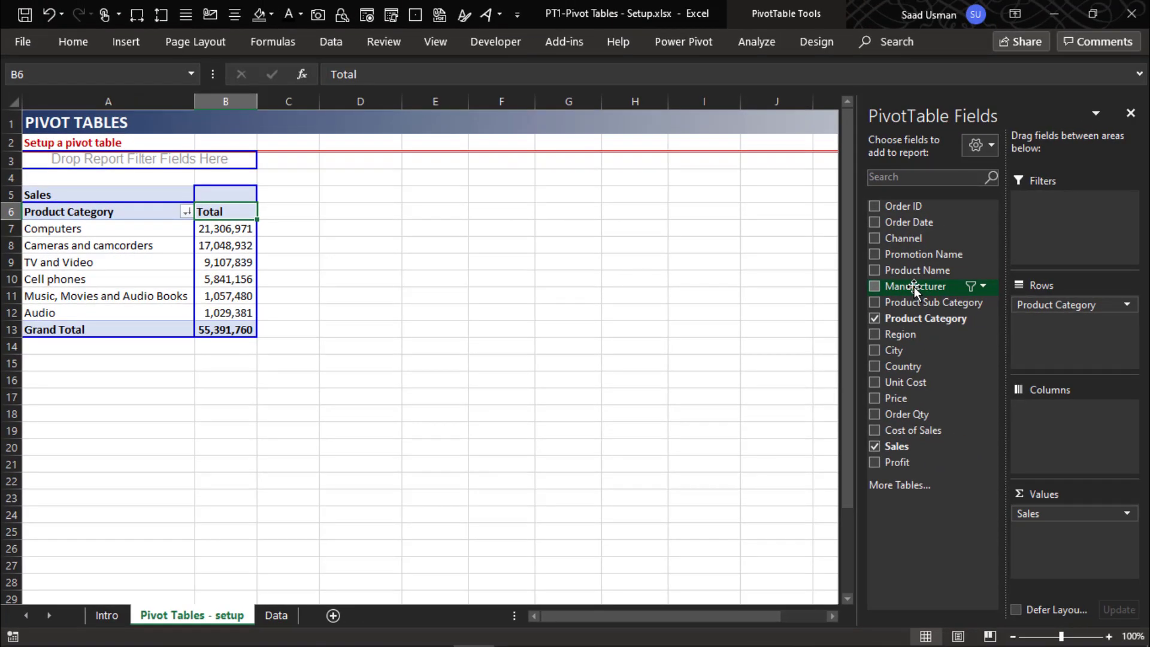
# - Add Manufacturer as a row field after Product Category and set its filter to include all manufacturers
pyautogui.moveTo(938, 290); pyautogui.dragTo(190, 258)
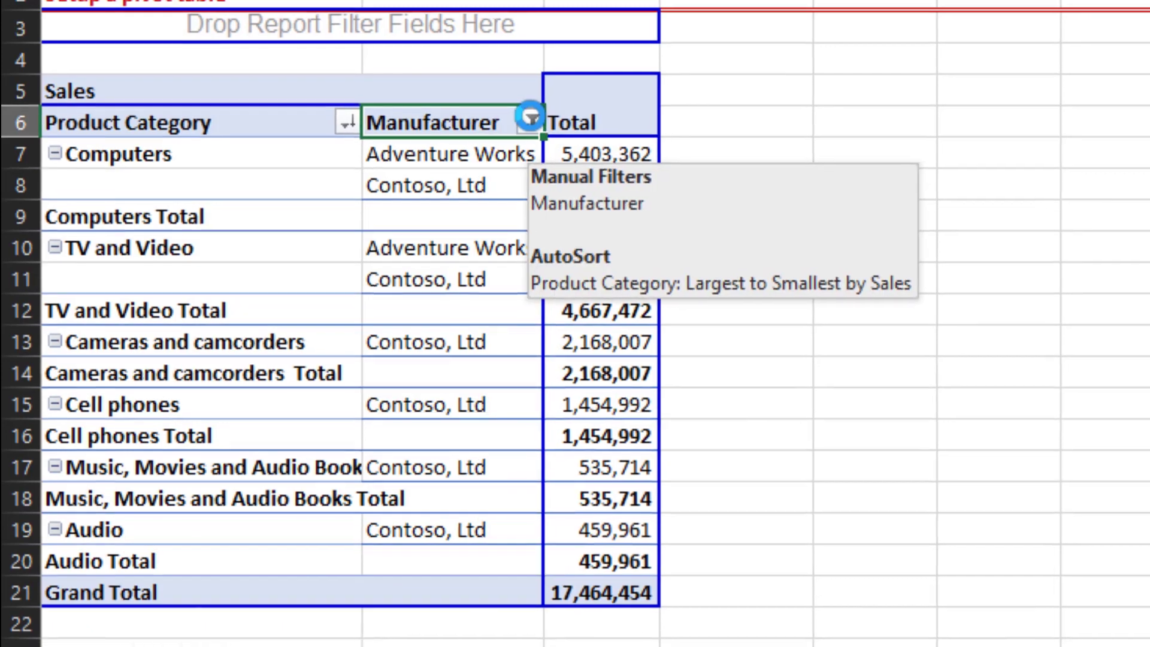
pyautogui.click(535, 123)
pyautogui.click(185, 366)
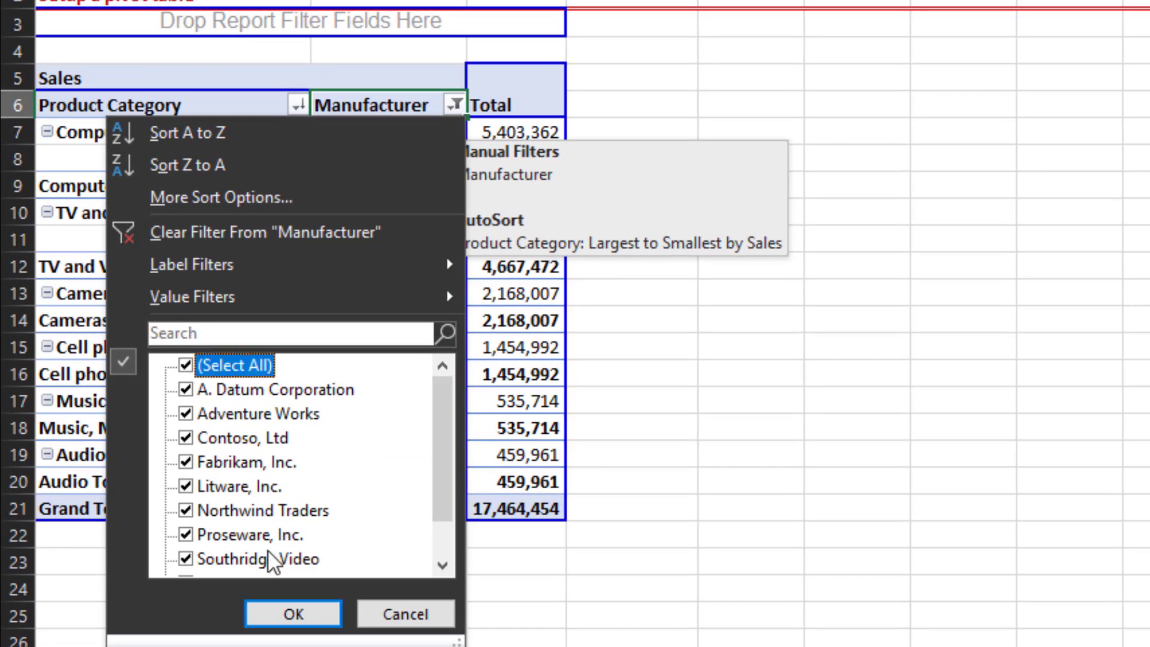
pyautogui.click(291, 613)
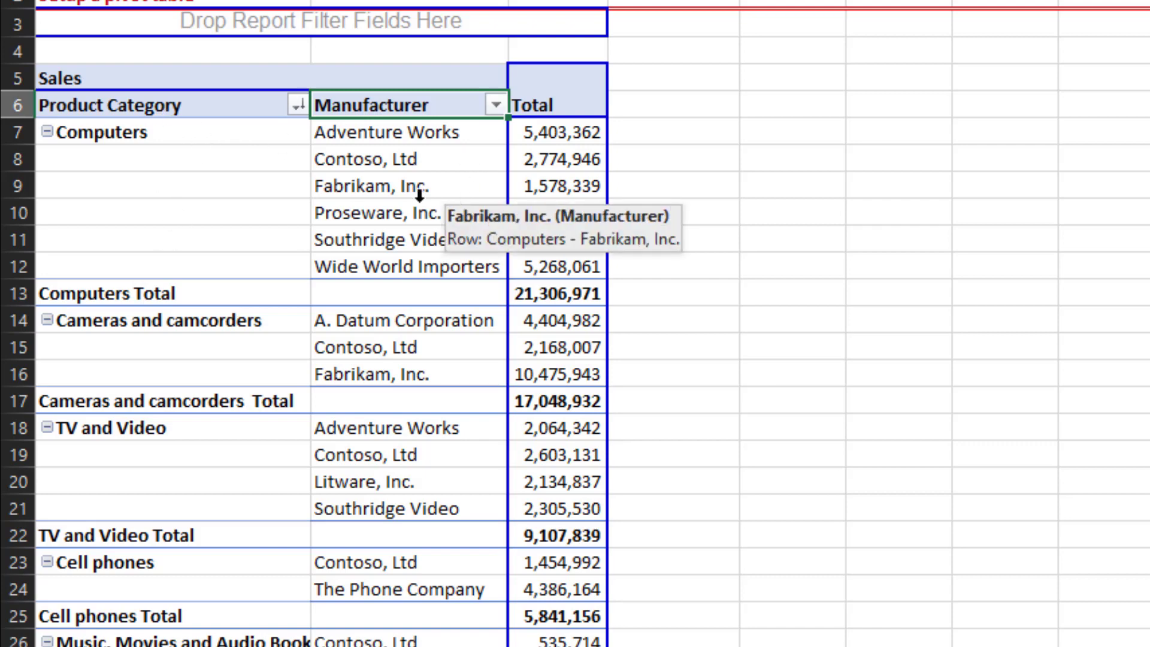
# - Repeat all item labels in the pivot table's report layout so every manufacturer row carries its product category
pyautogui.moveTo(234, 157); pyautogui.dragTo(226, 267)
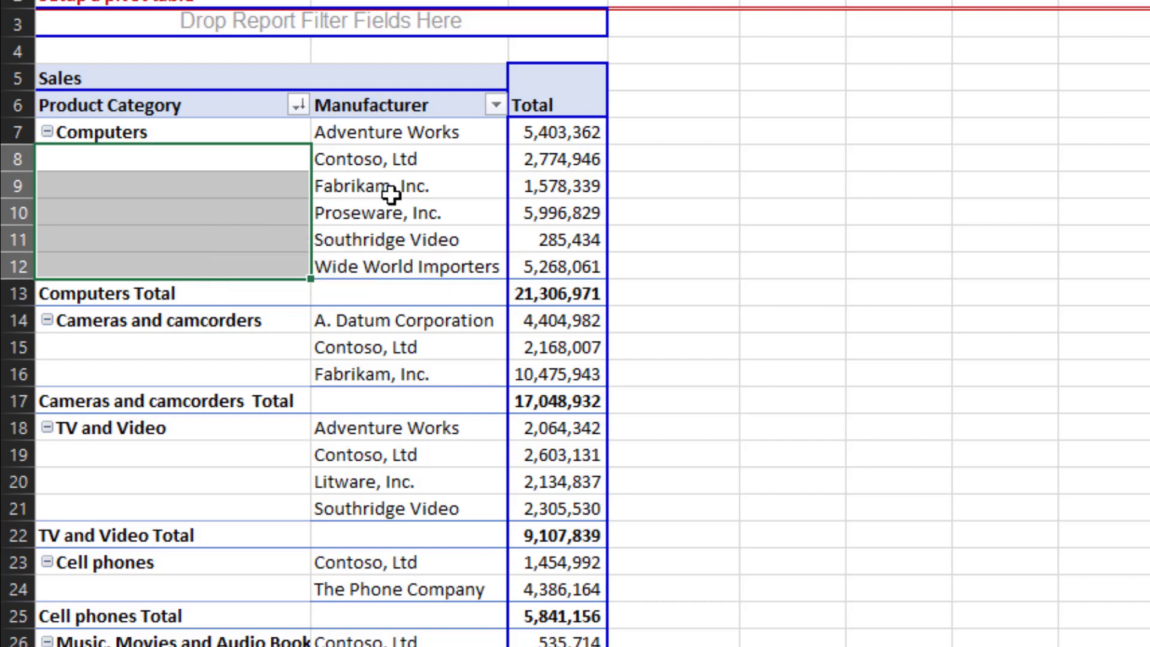
pyautogui.click(380, 160)
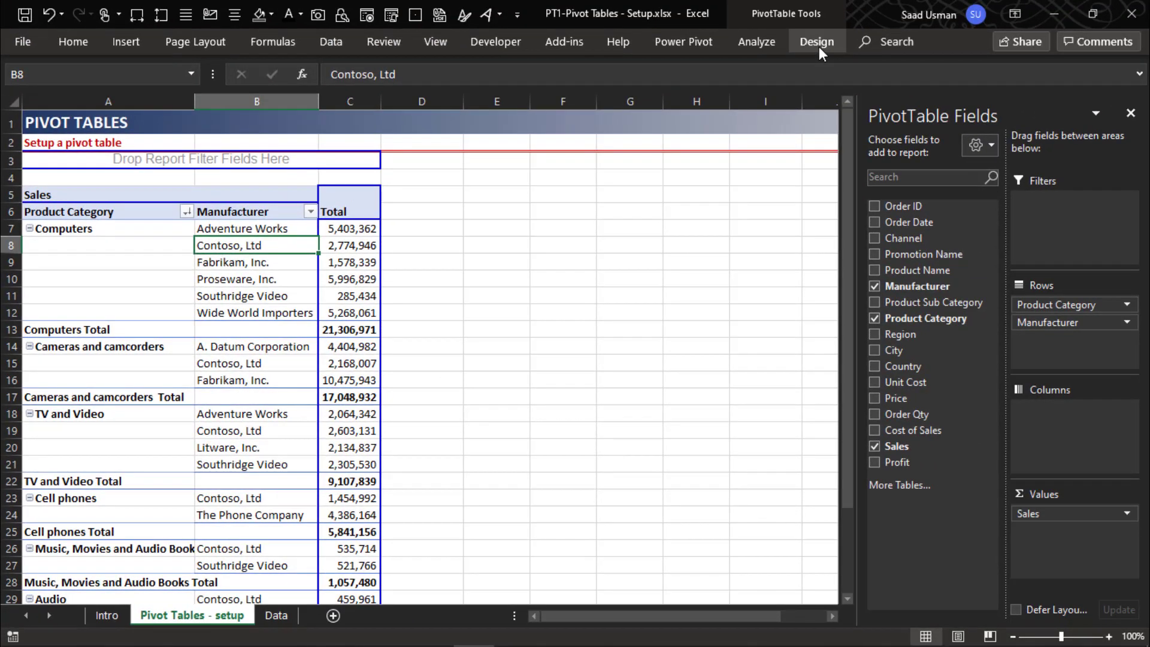
pyautogui.click(818, 47)
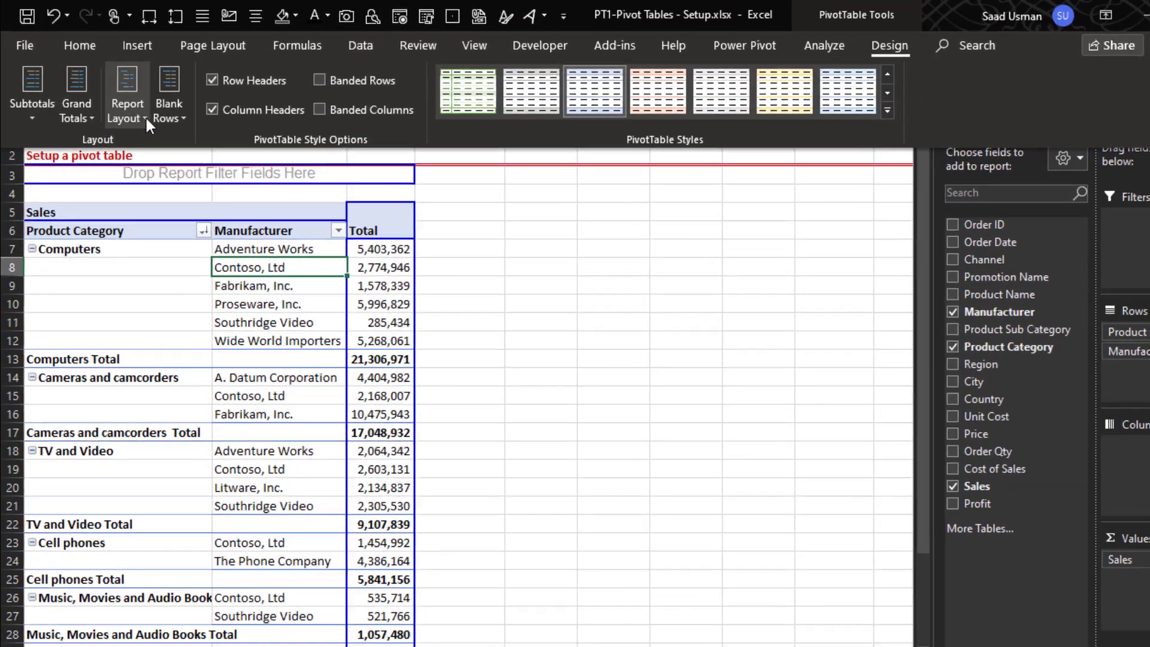
pyautogui.click(144, 117)
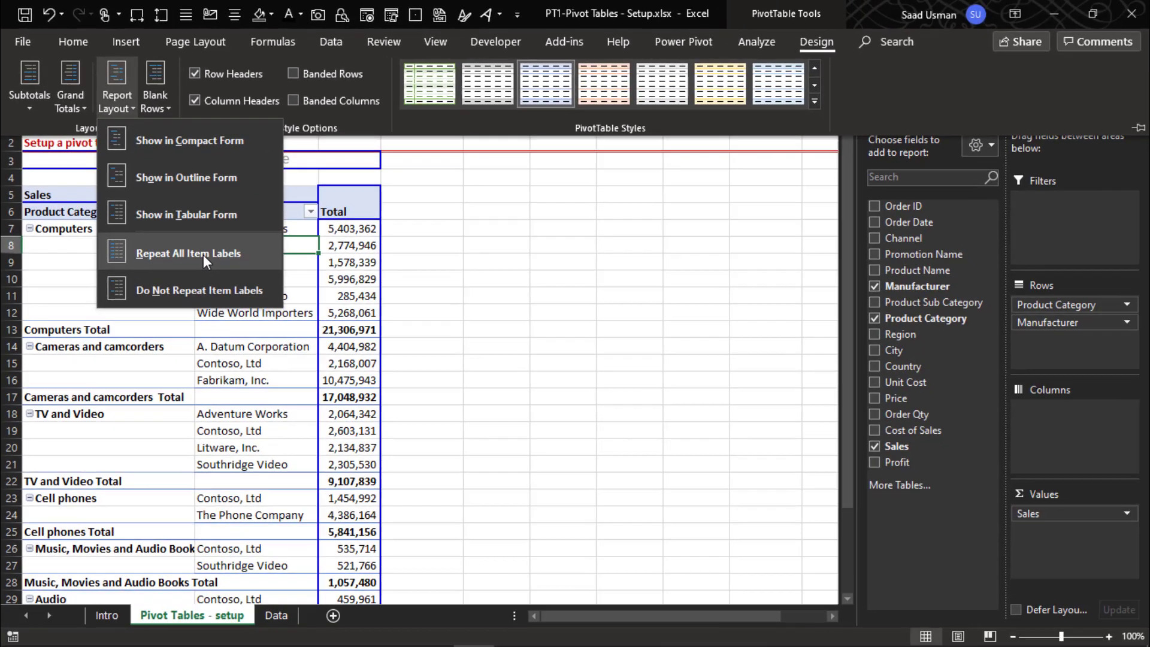
pyautogui.click(370, 462)
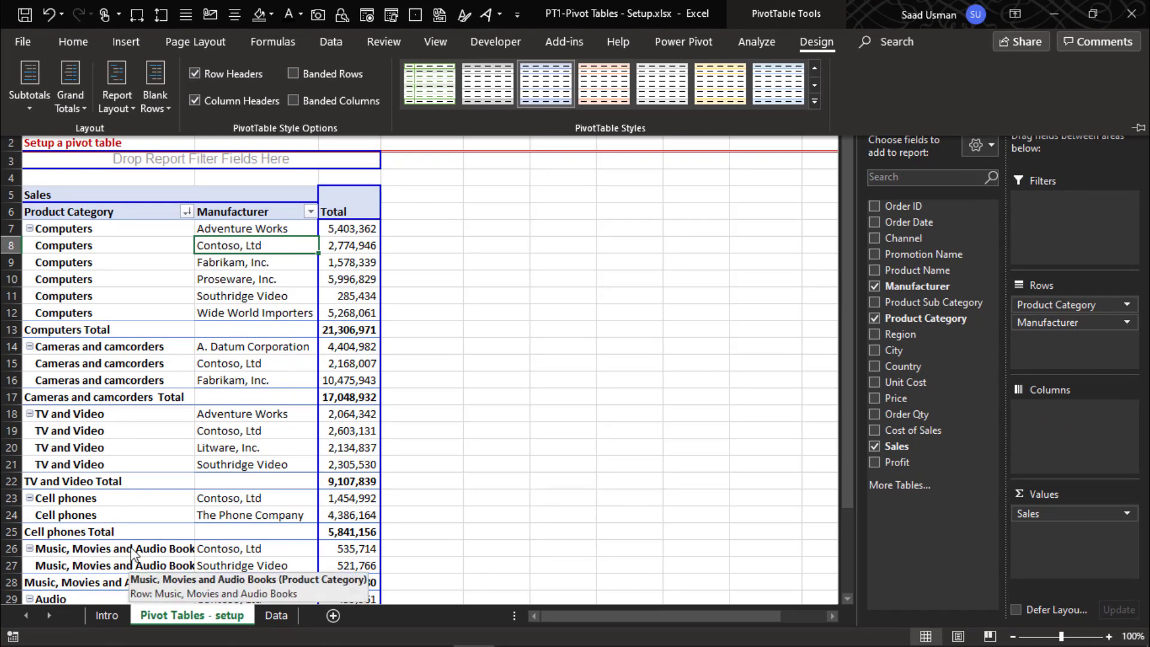
pyautogui.click(147, 238)
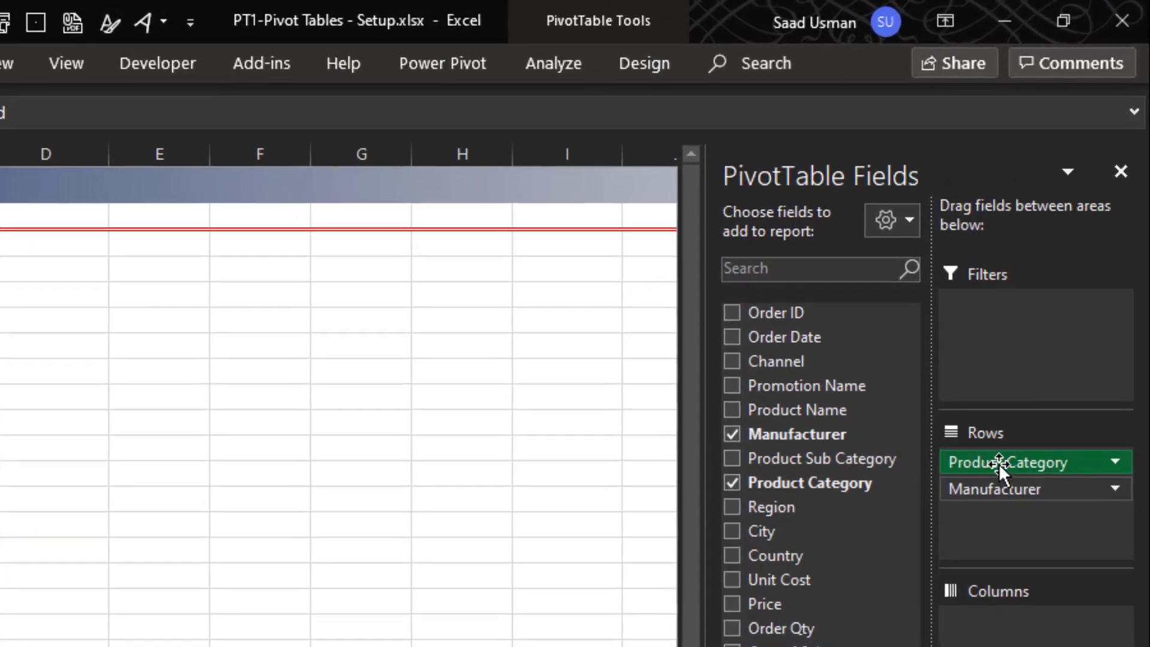
# - Move Product Category to the report filters and replace Manufacturer with Product Sub Category as the only row field
pyautogui.moveTo(1034, 309); pyautogui.dragTo(1057, 245)
pyautogui.moveTo(1002, 372); pyautogui.dragTo(1009, 355)
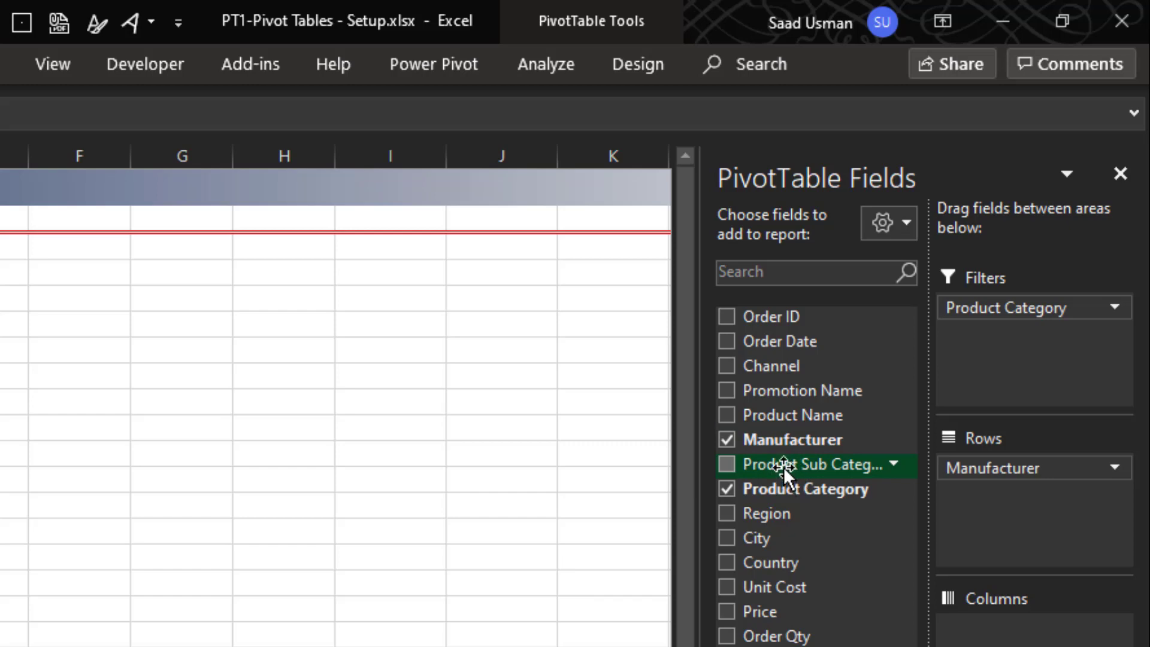
pyautogui.moveTo(784, 466); pyautogui.dragTo(1084, 525)
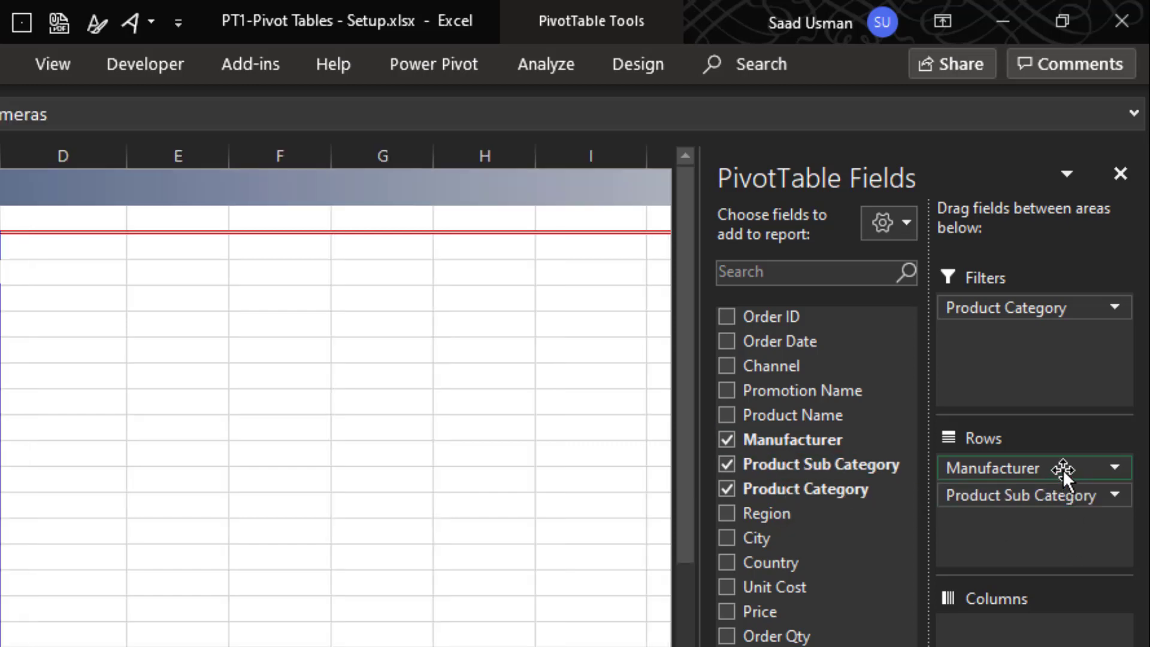
pyautogui.moveTo(993, 468); pyautogui.dragTo(6, 479)
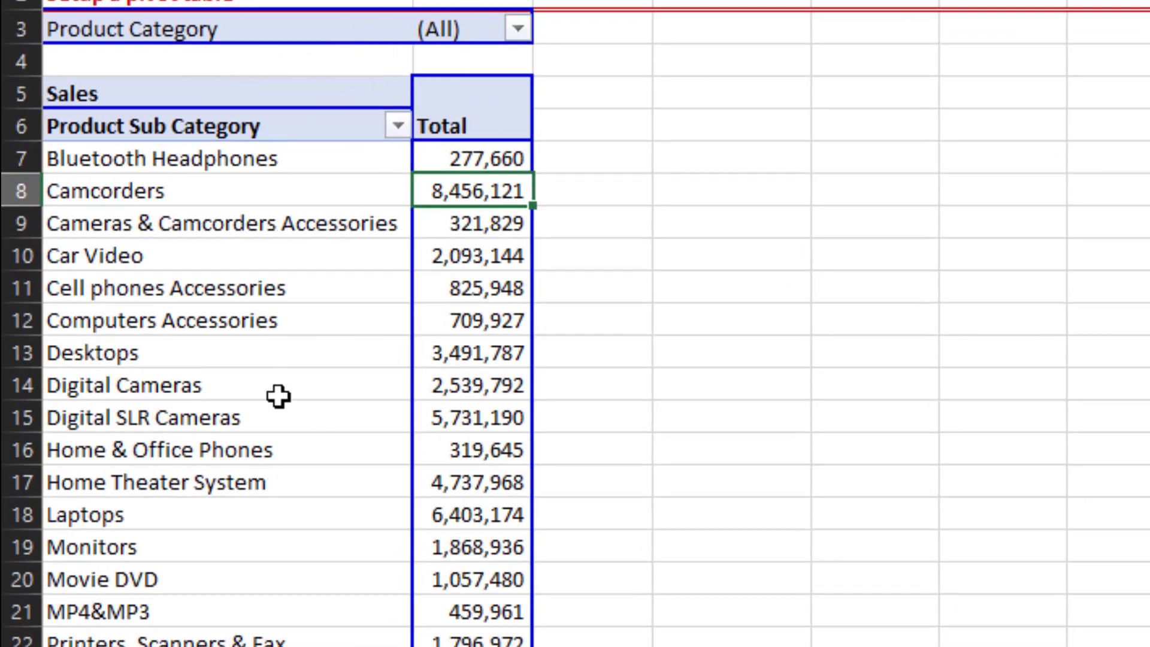
# - Filter the pivot table's Product Category report filter to Computers
pyautogui.click(519, 30)
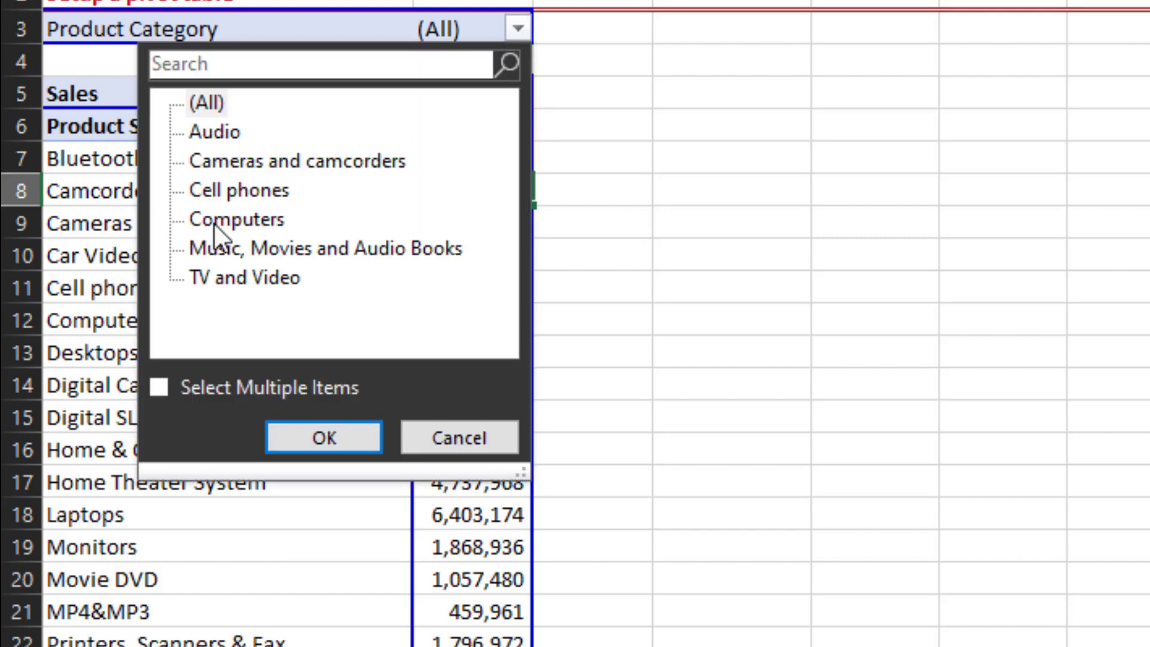
pyautogui.click(232, 218)
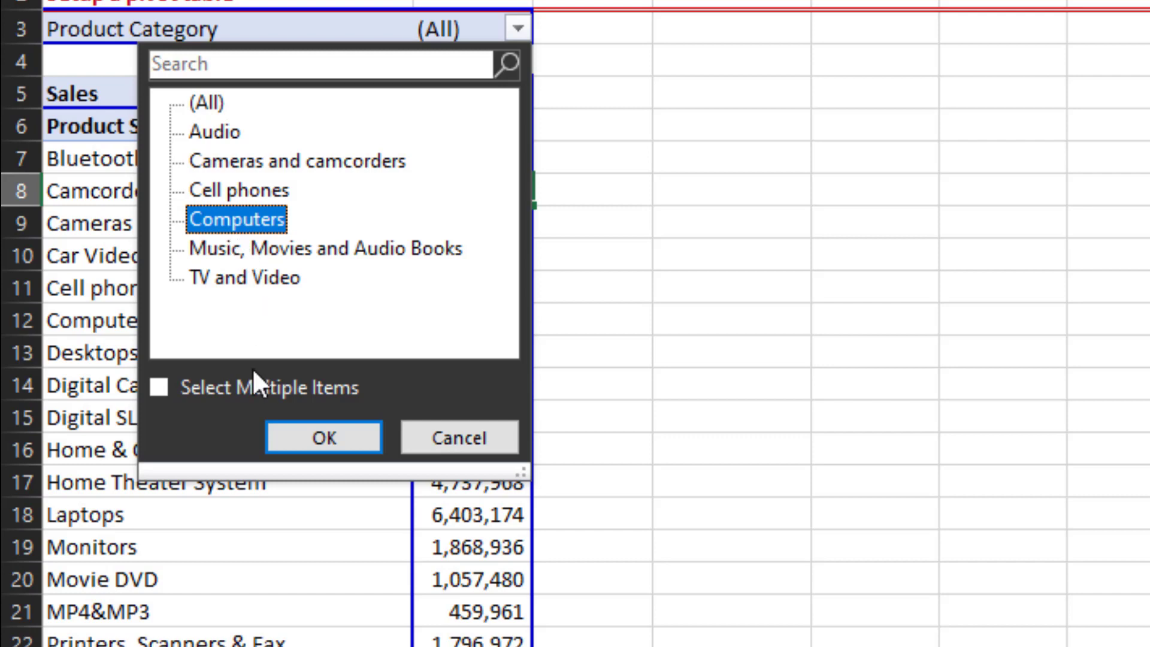
pyautogui.click(307, 434)
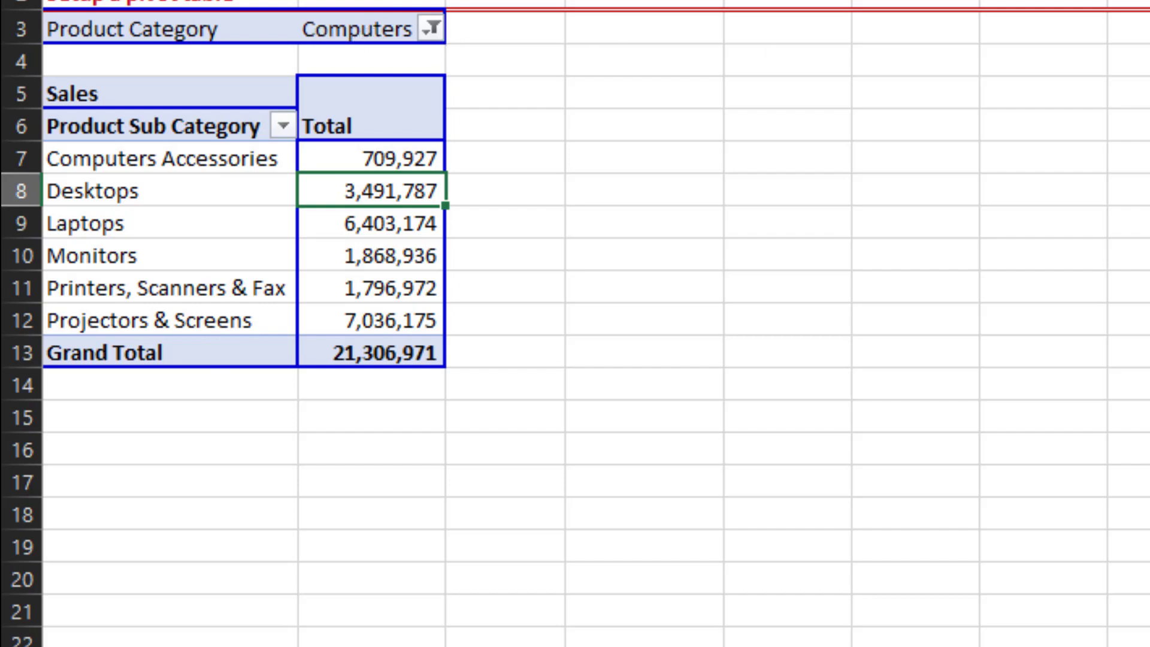
# - Allow multiple items in the Product Category report filter and include TV and Video alongside Computers
pyautogui.click(432, 28)
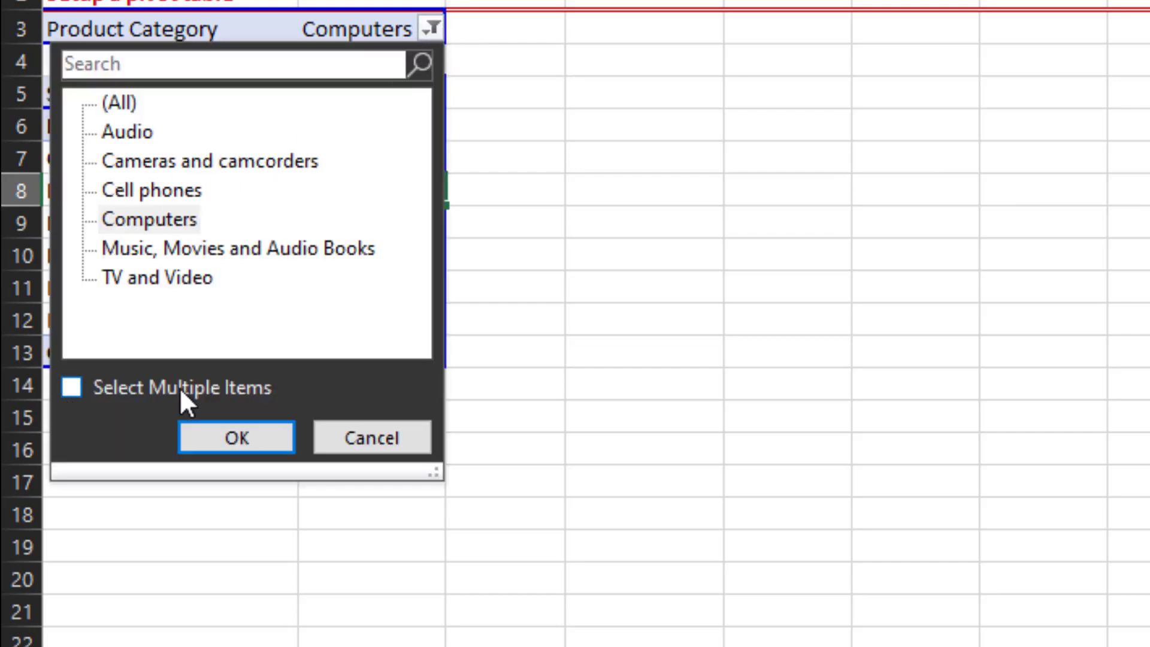
pyautogui.click(72, 388)
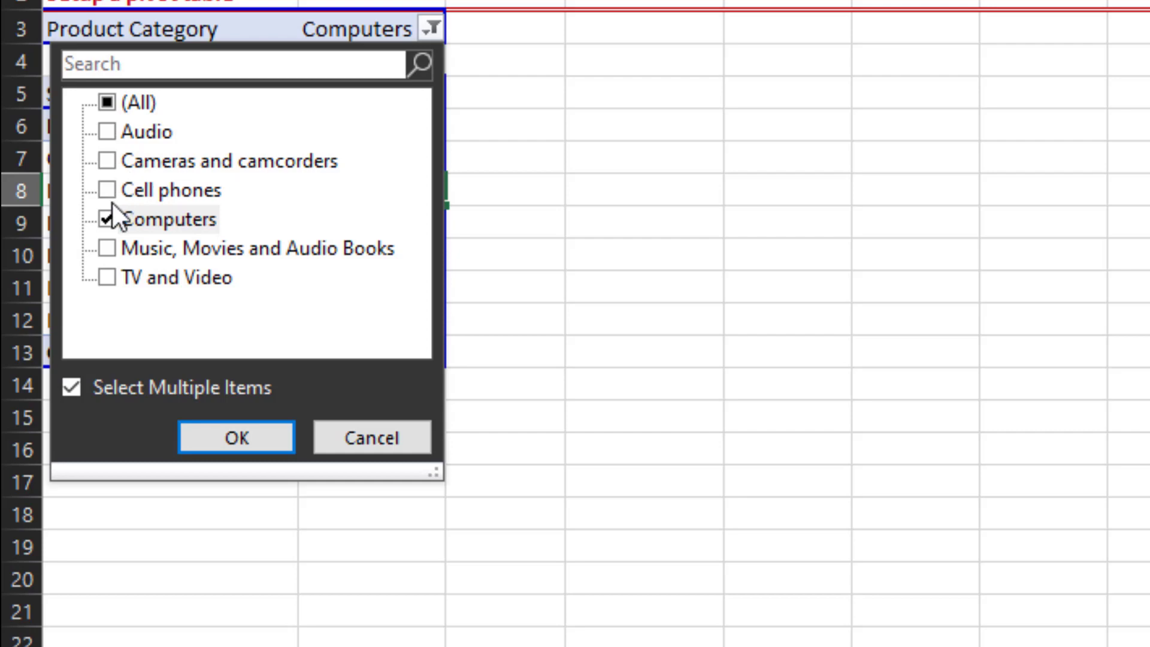
pyautogui.click(109, 280)
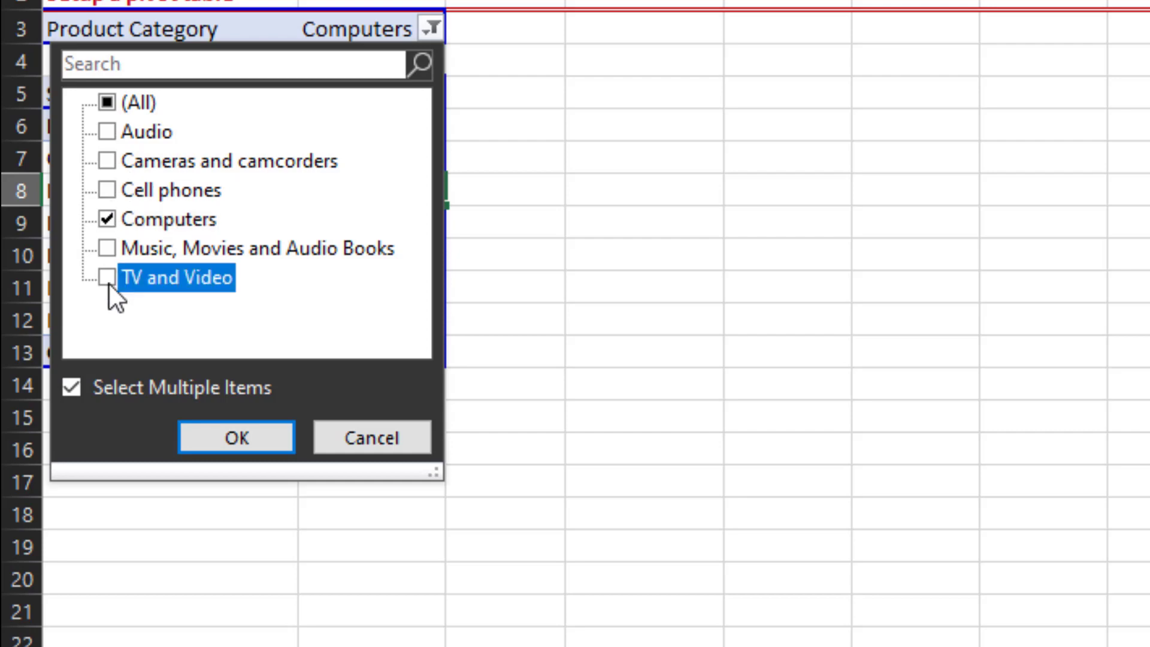
pyautogui.click(247, 441)
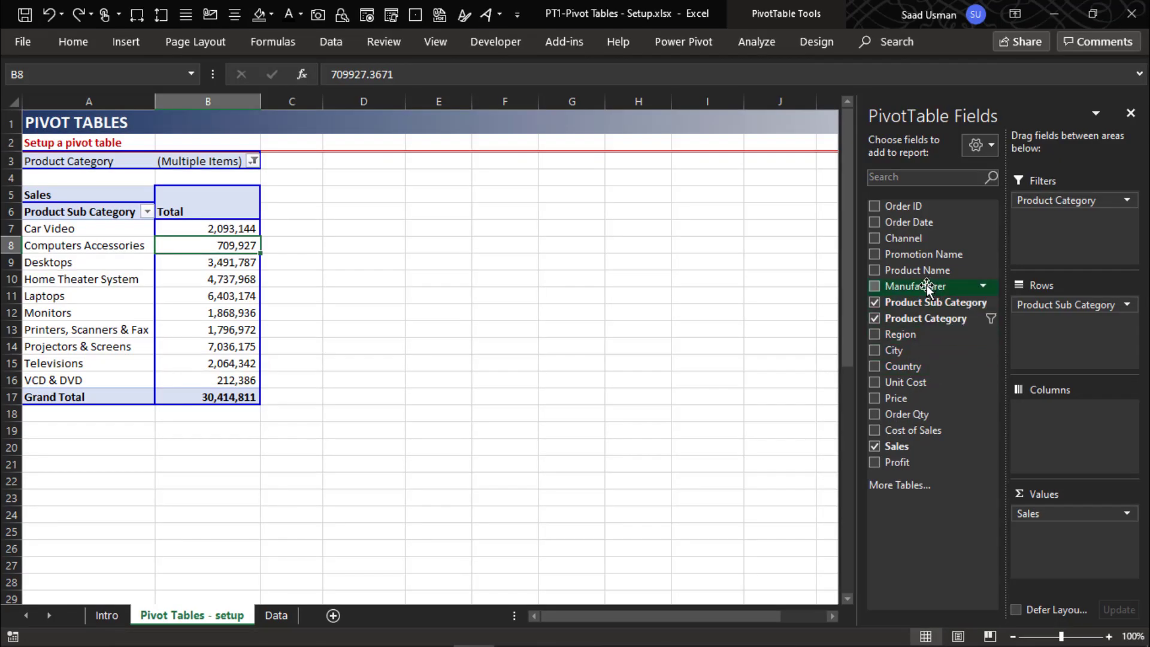
# - Add Manufacturer back as a row field and move its header in the grid to make it the column field
pyautogui.moveTo(927, 285); pyautogui.dragTo(1082, 342)
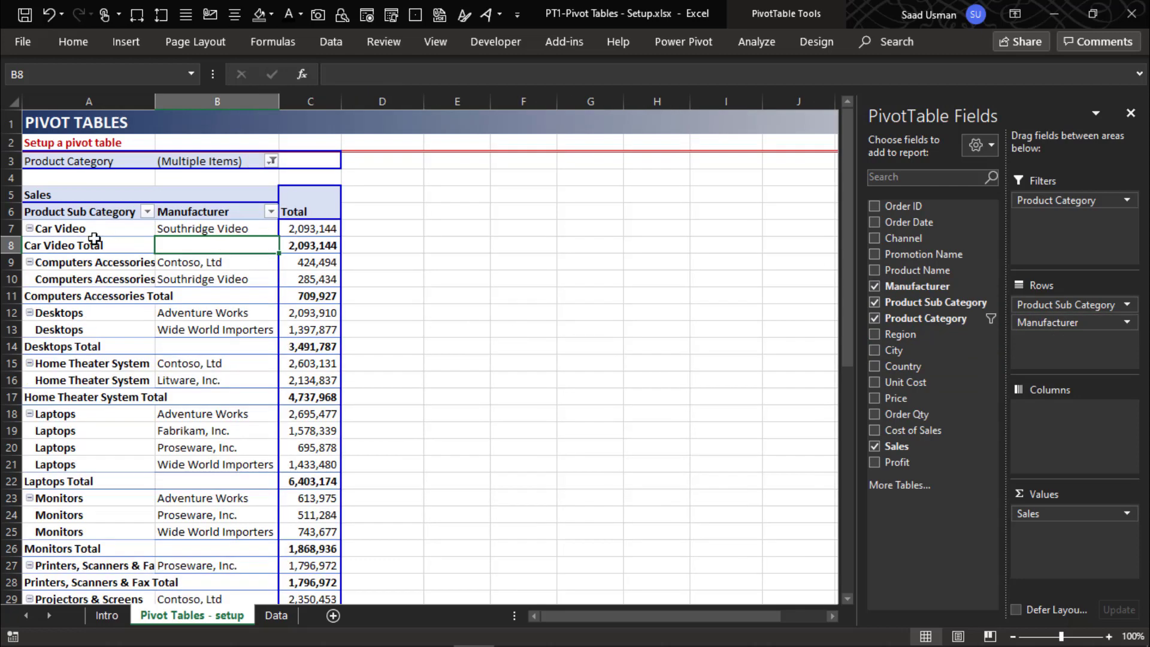
pyautogui.click(210, 212)
pyautogui.moveTo(209, 212); pyautogui.dragTo(298, 196)
pyautogui.click(189, 426)
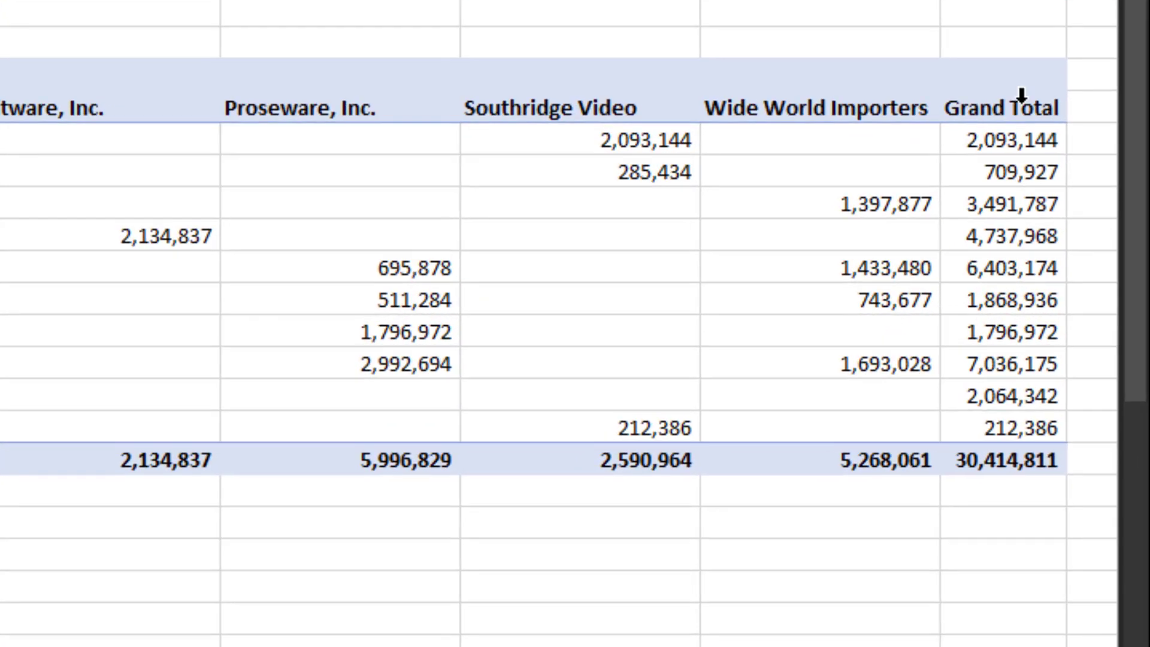
# - Remove the Grand Total column after the last manufacturer from the pivot table
pyautogui.click(996, 109)
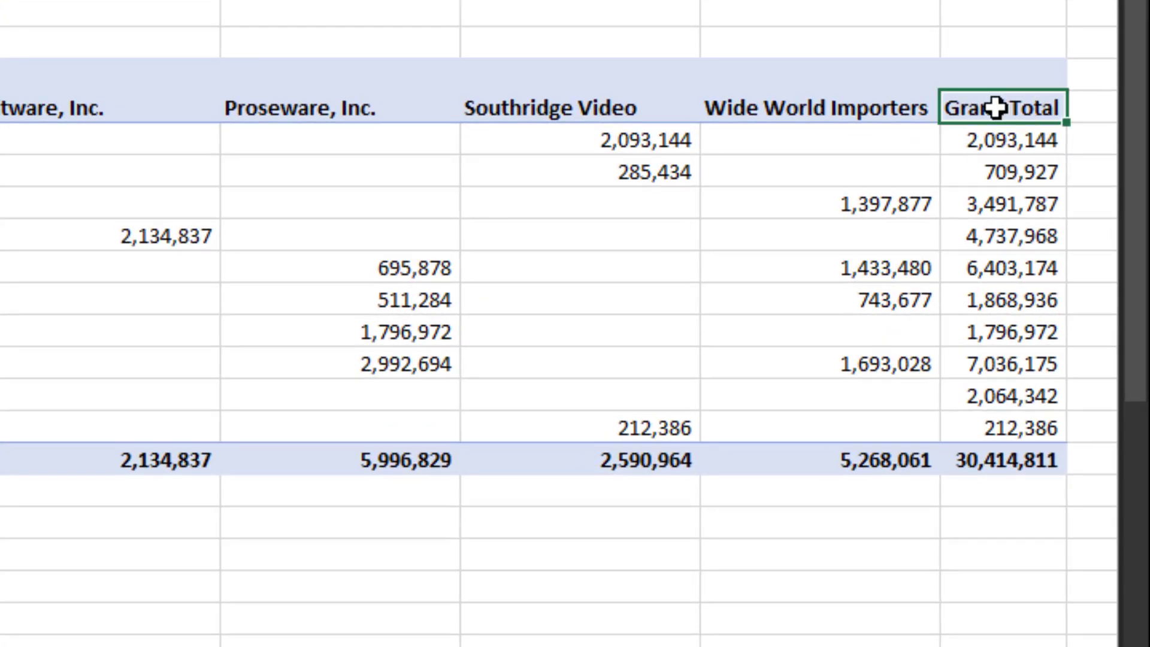
pyautogui.rightClick(996, 108)
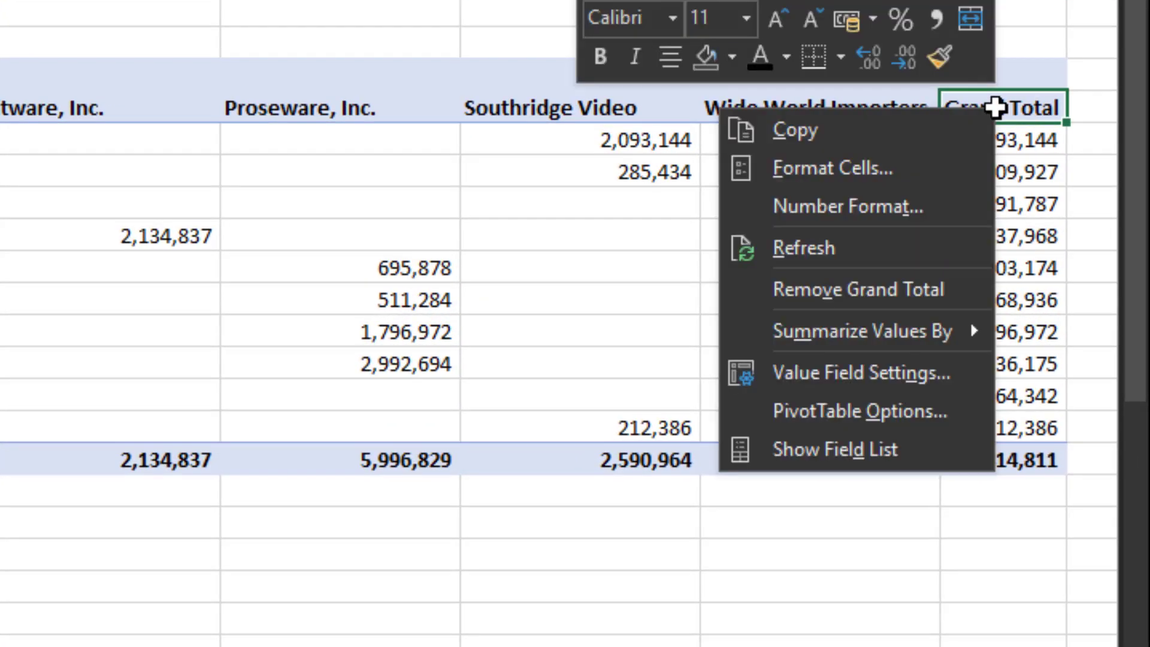
pyautogui.click(817, 294)
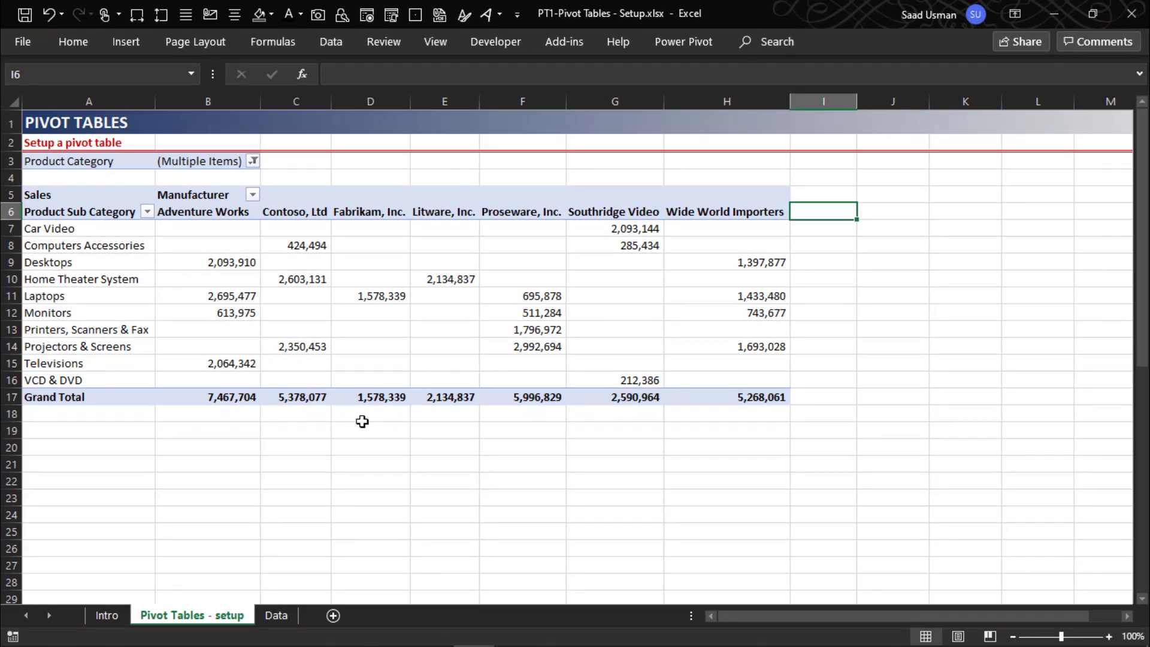
# - Turn grand totals on for both rows and columns of the pivot table
pyautogui.click(647, 395)
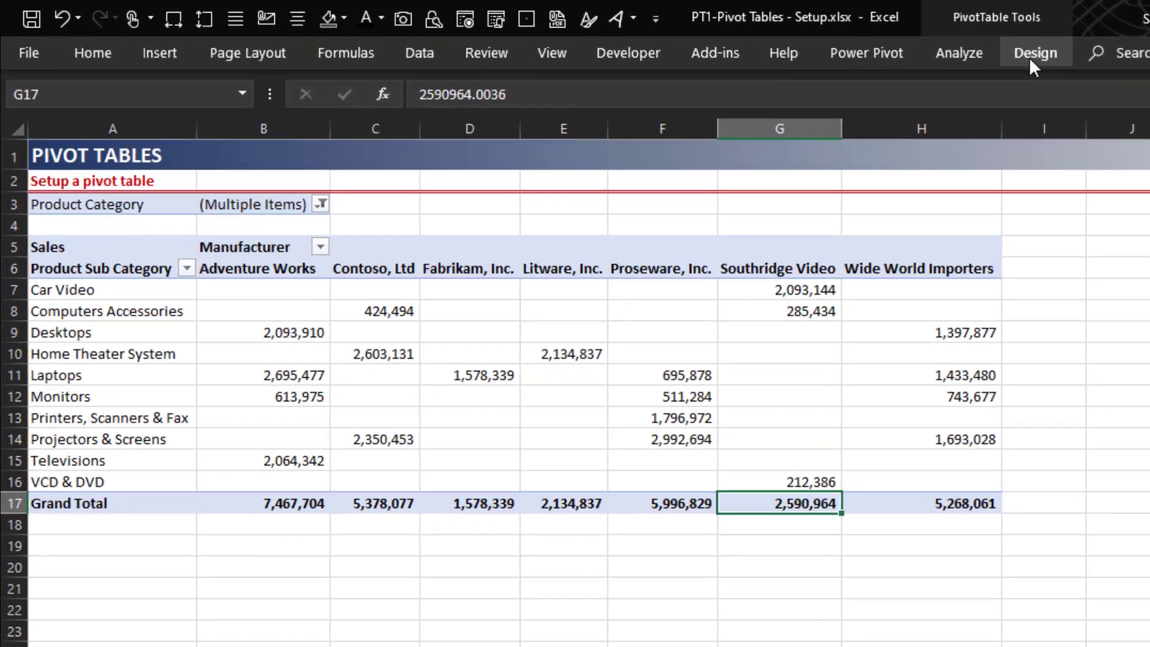
pyautogui.click(817, 42)
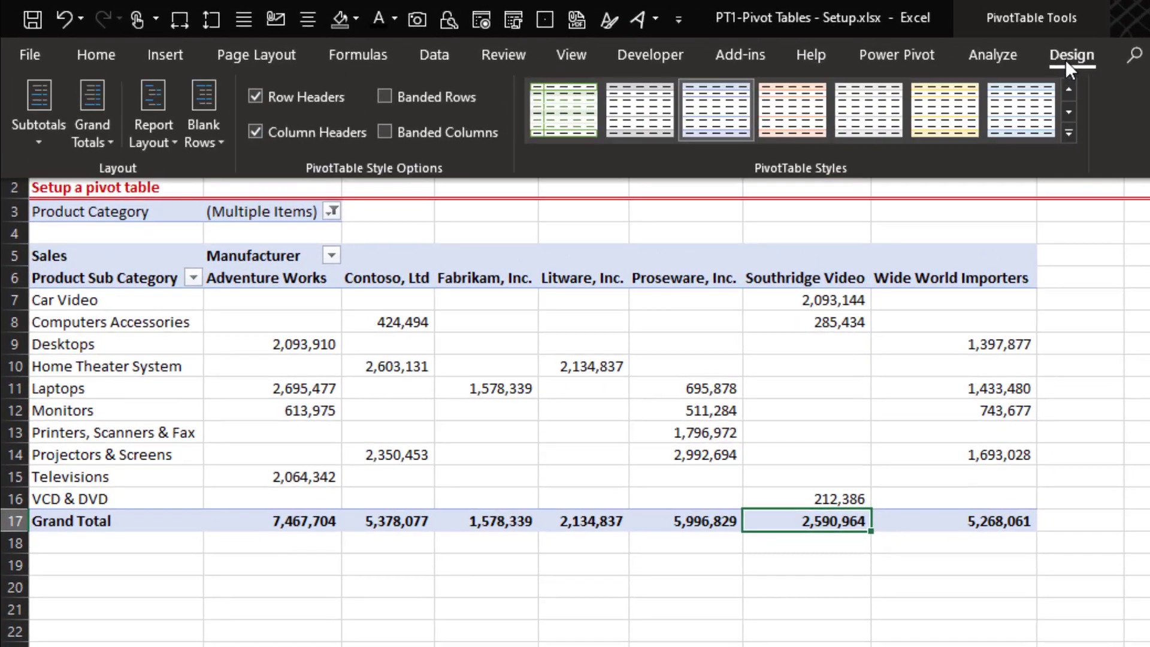
pyautogui.click(95, 136)
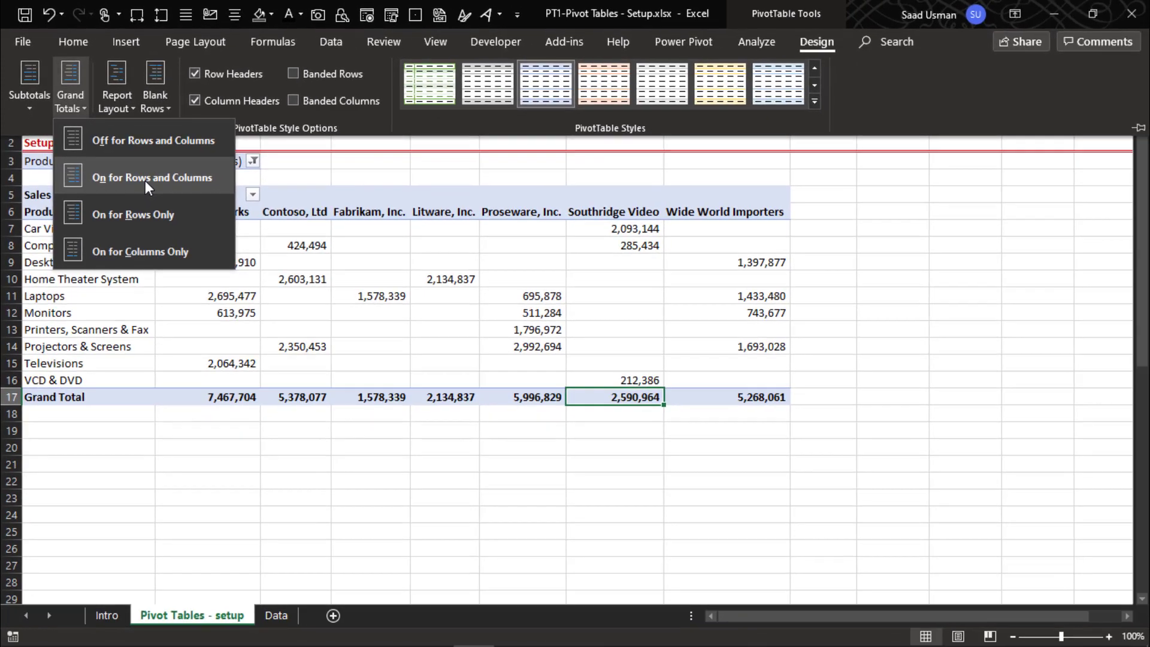
pyautogui.click(147, 181)
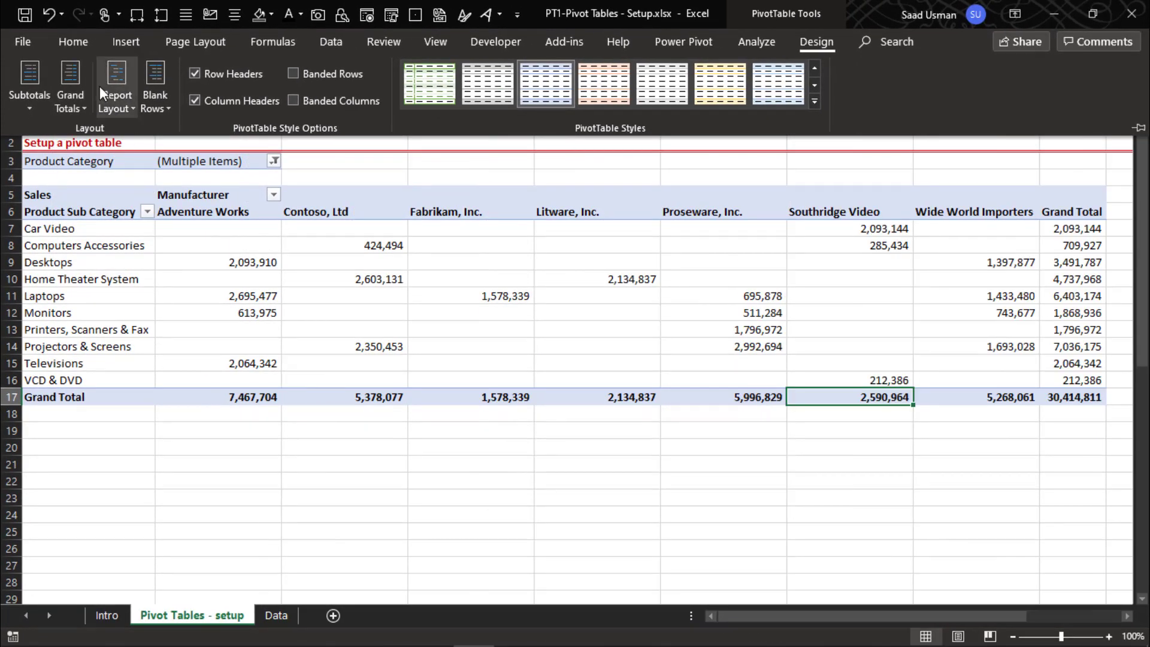
# - Turn grand totals off for both rows and columns of the pivot table
pyautogui.click(114, 108)
pyautogui.click(74, 88)
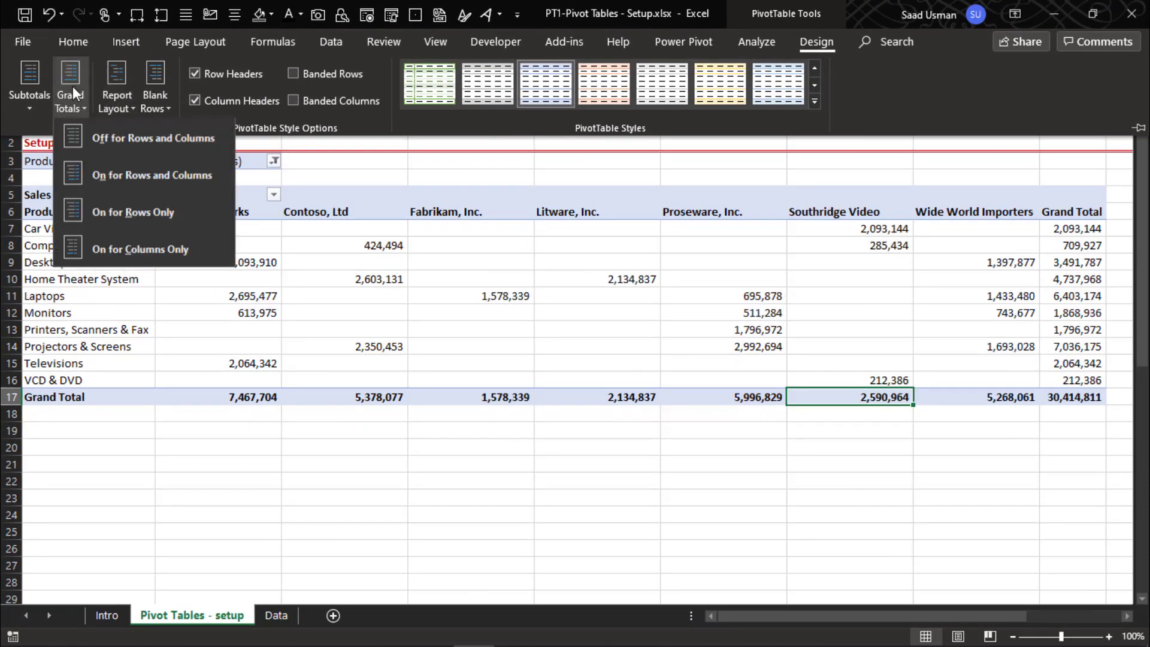
pyautogui.click(73, 139)
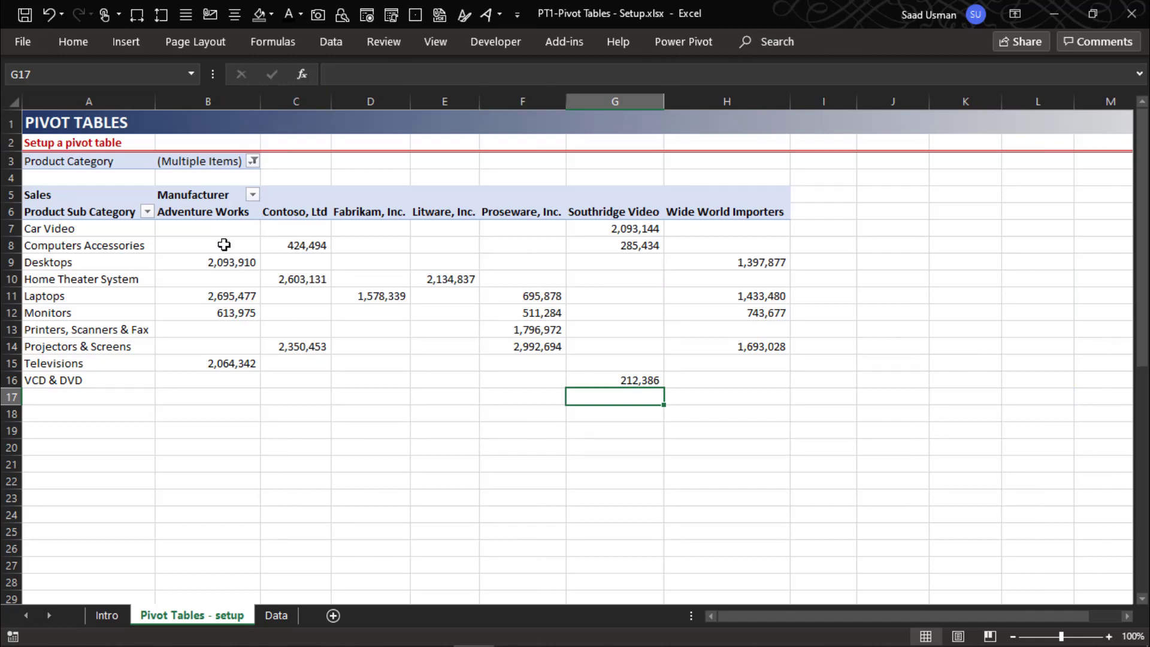
pyautogui.click(223, 261)
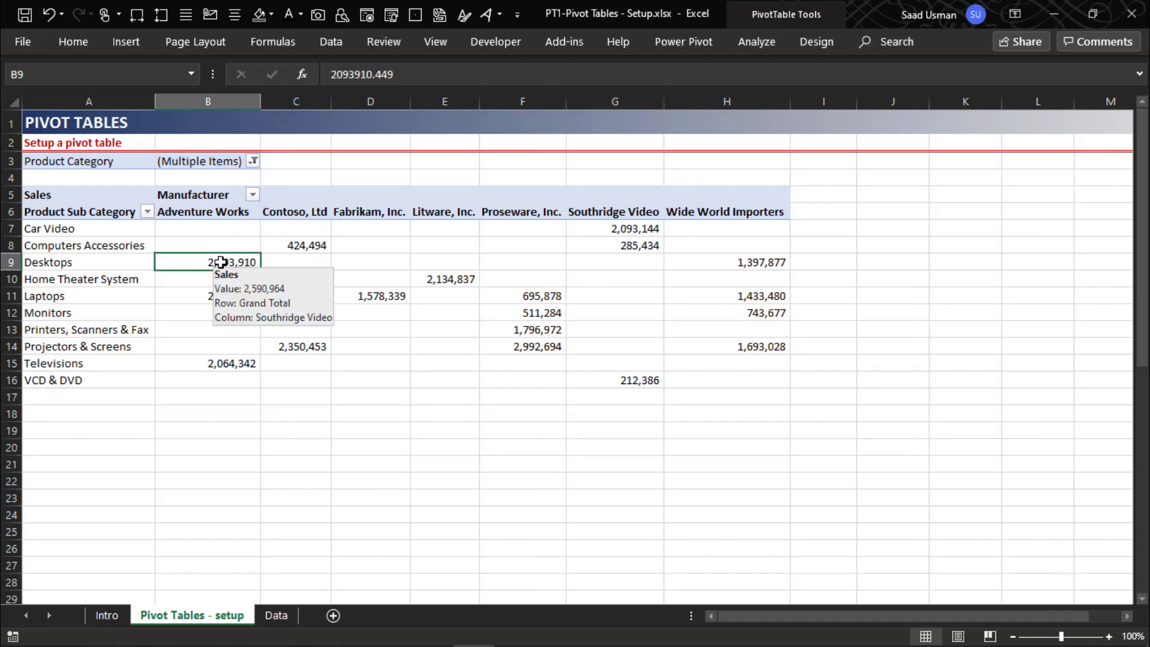
# - Turn grand totals on for columns only, keeping a total row beneath the manufacturer columns
pyautogui.click(825, 43)
pyautogui.click(73, 99)
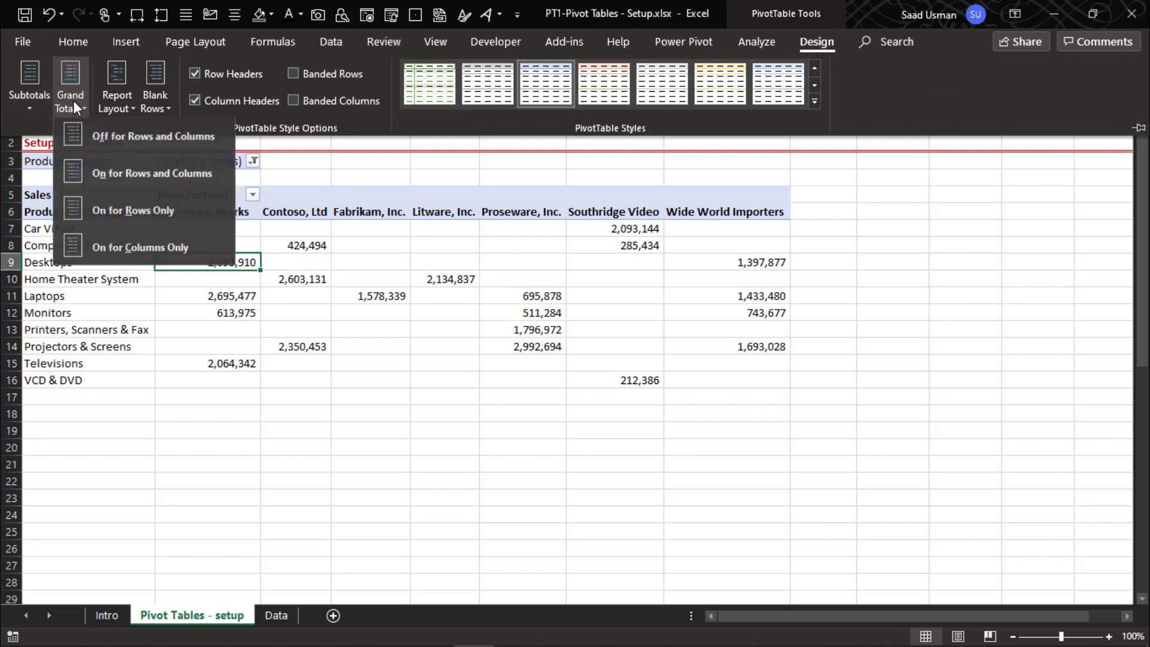
pyautogui.click(130, 254)
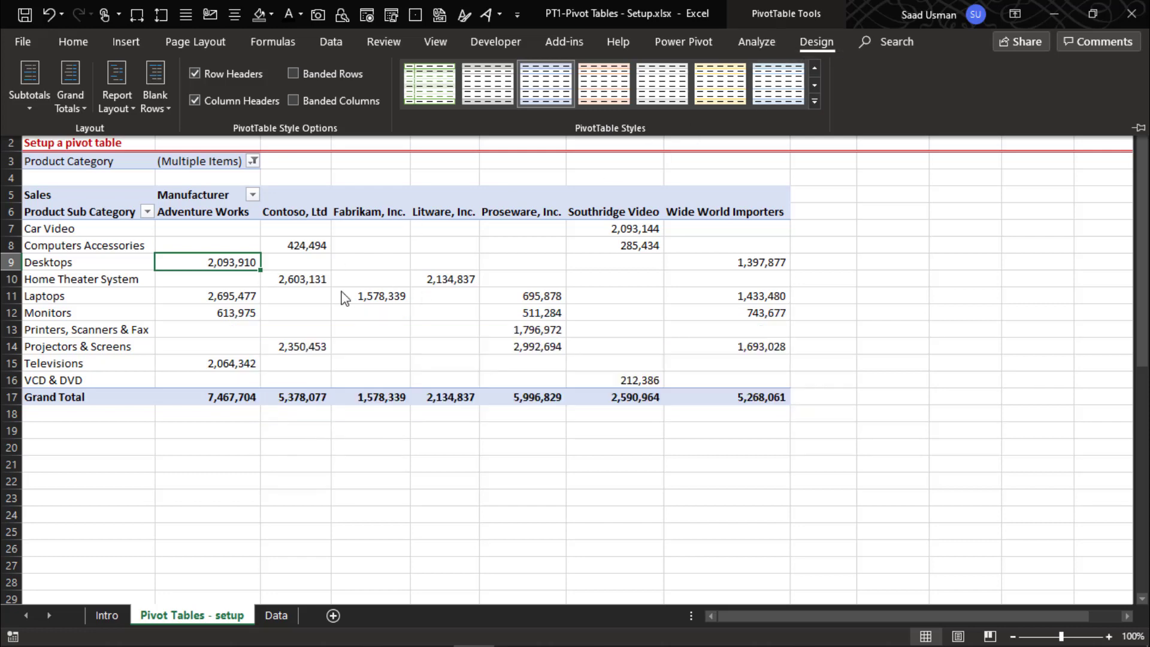
pyautogui.click(84, 314)
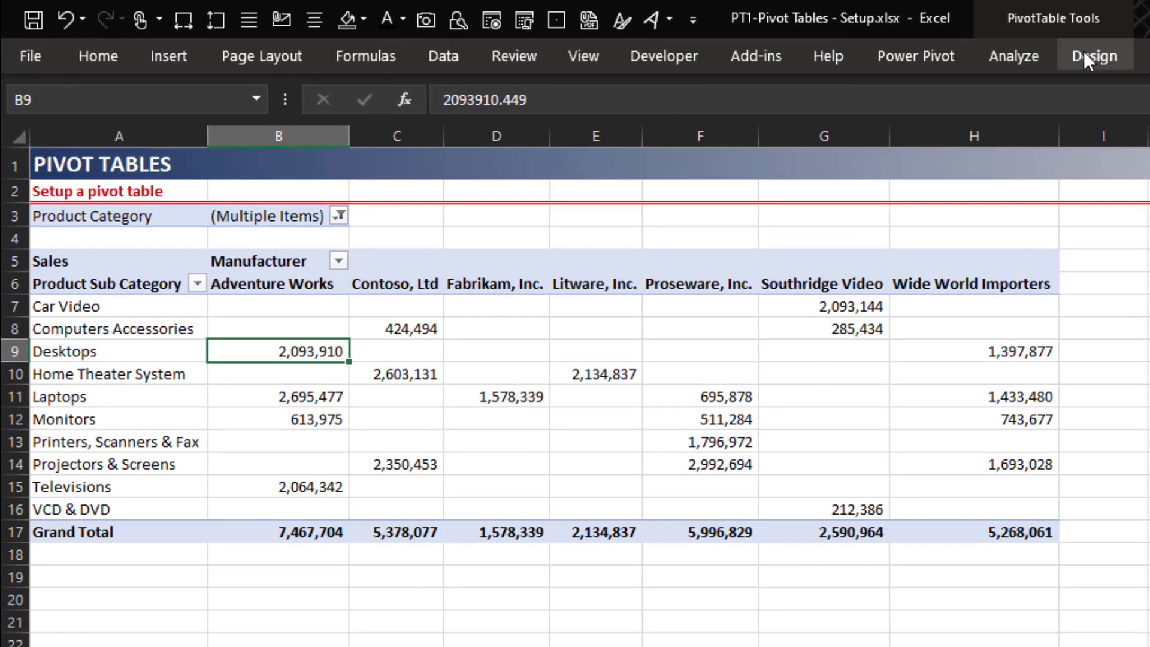
# - Apply the green style from the second row of the Medium PivotTable styles to the sales pivot table
pyautogui.click(1084, 51)
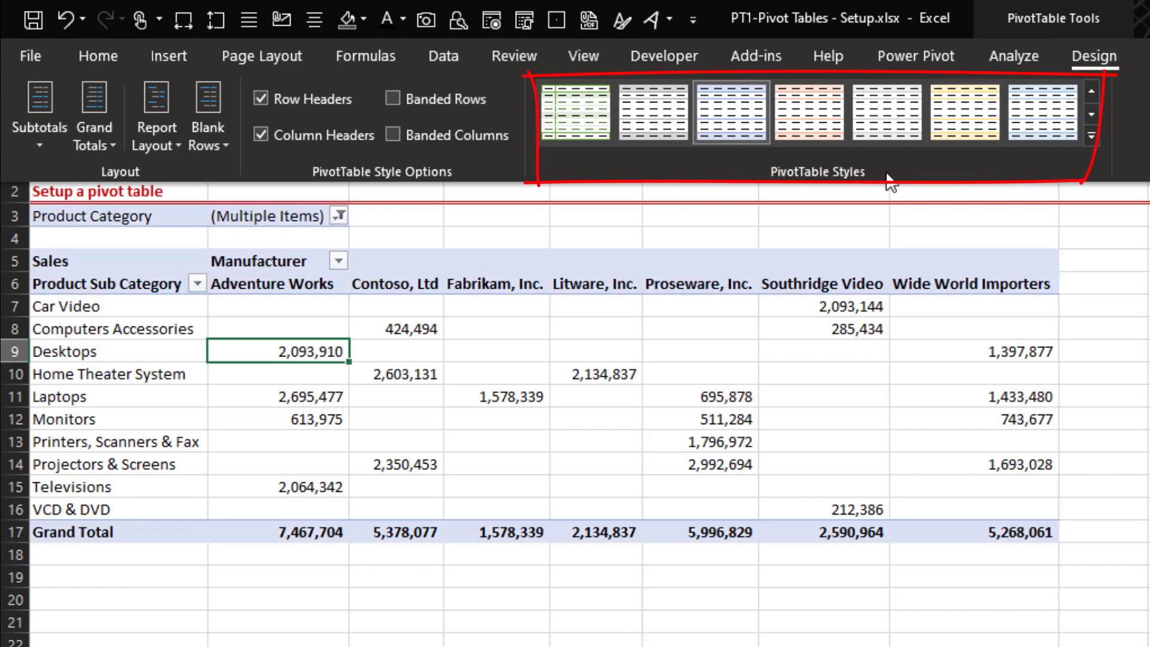
pyautogui.click(1093, 137)
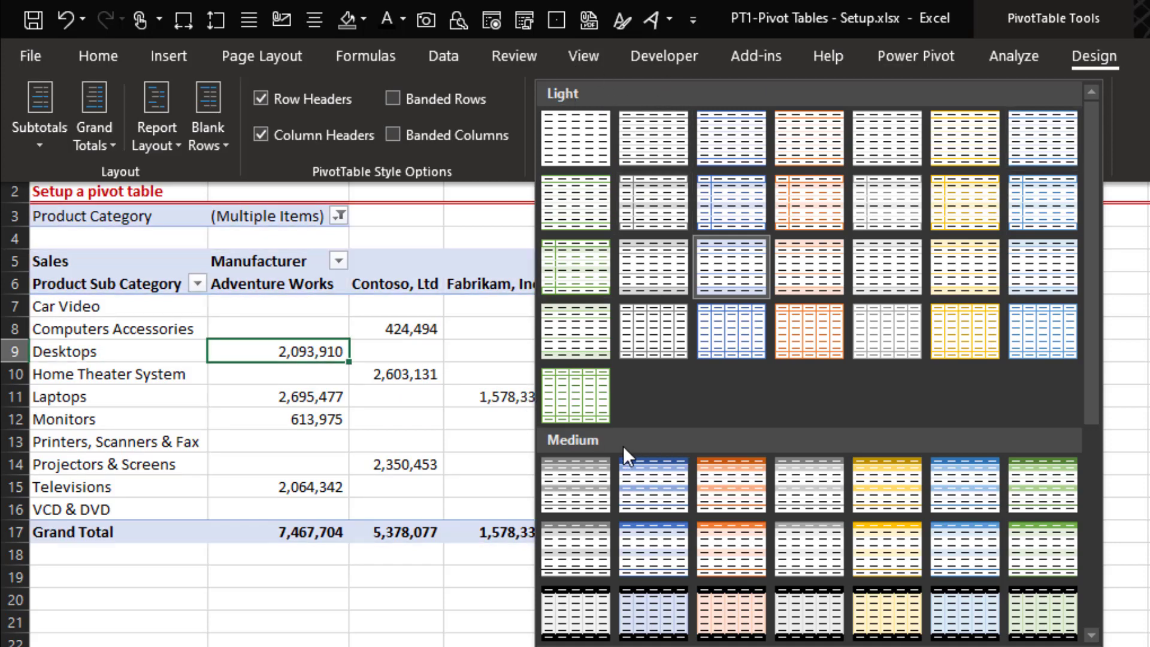
pyautogui.moveTo(1085, 308); pyautogui.dragTo(1105, 500)
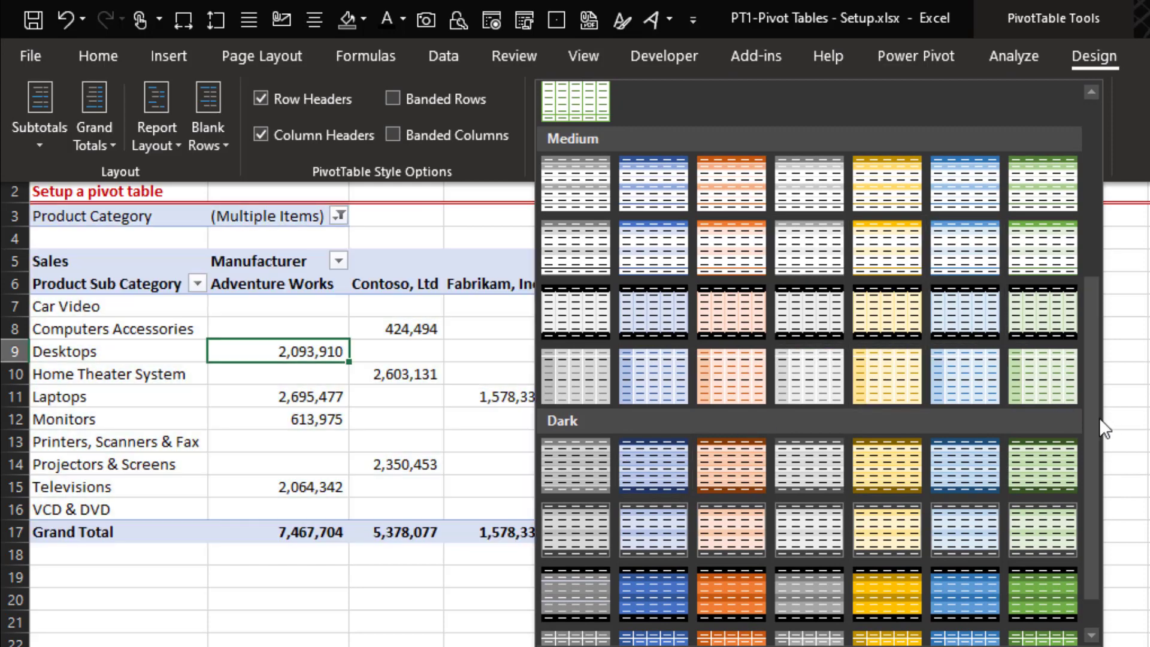
pyautogui.moveTo(1099, 418); pyautogui.dragTo(1083, 255)
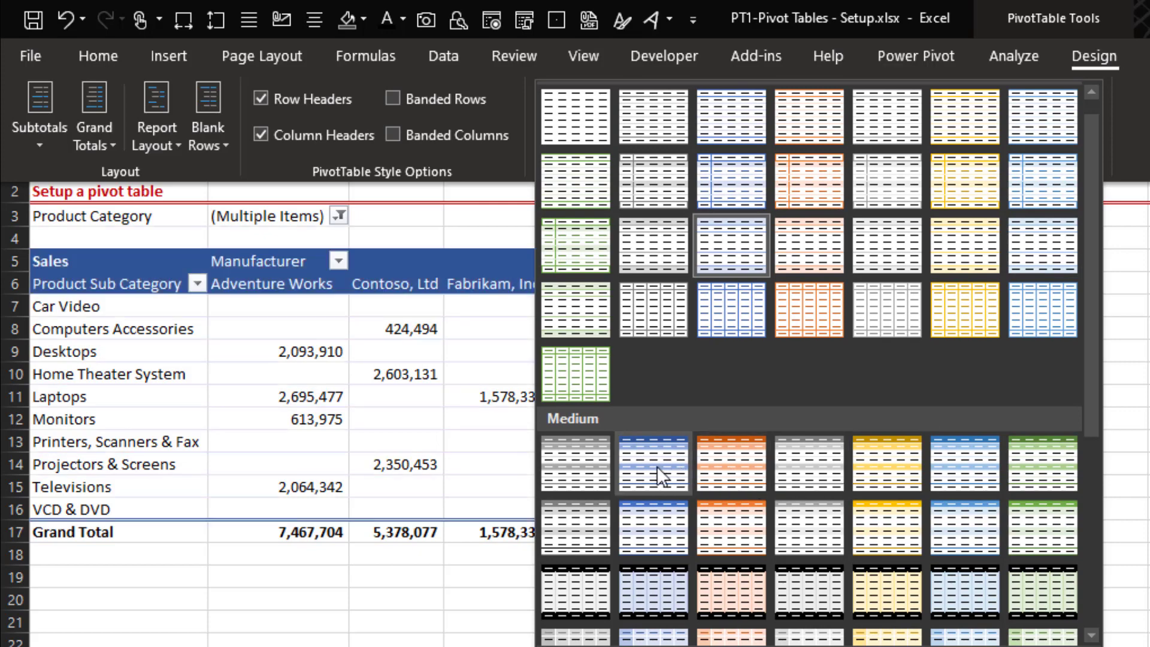
pyautogui.click(1049, 531)
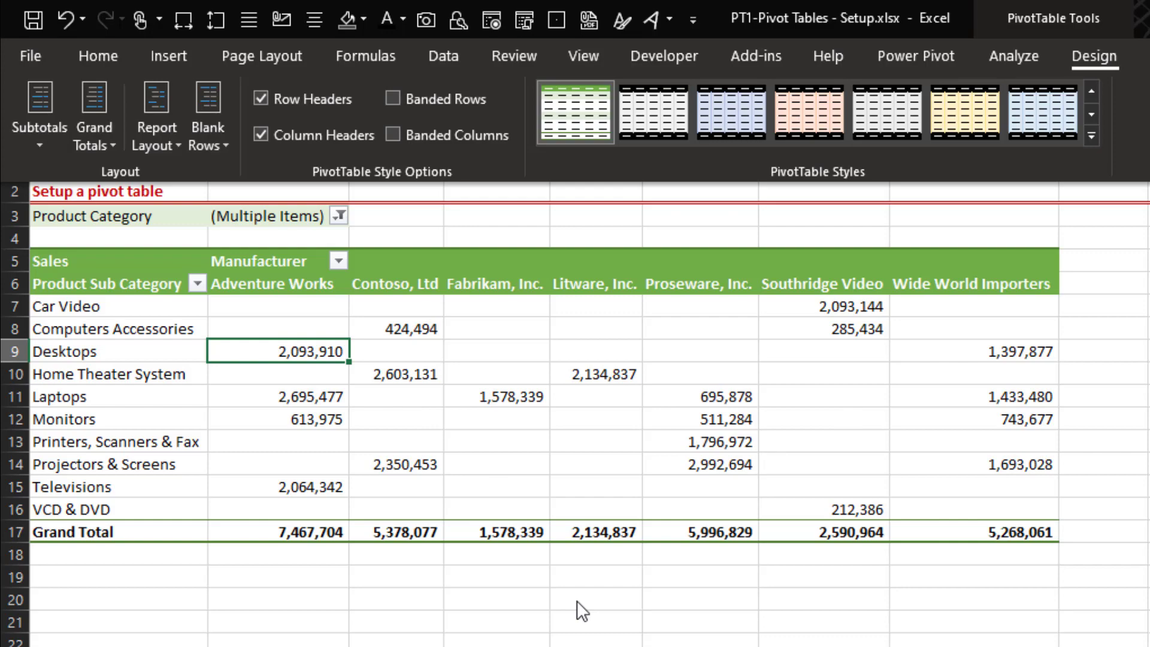
# - Examine the table elements that a new custom PivotTable style can format, including Report Filter Labels and First Column, without creating the style
pyautogui.click(1093, 135)
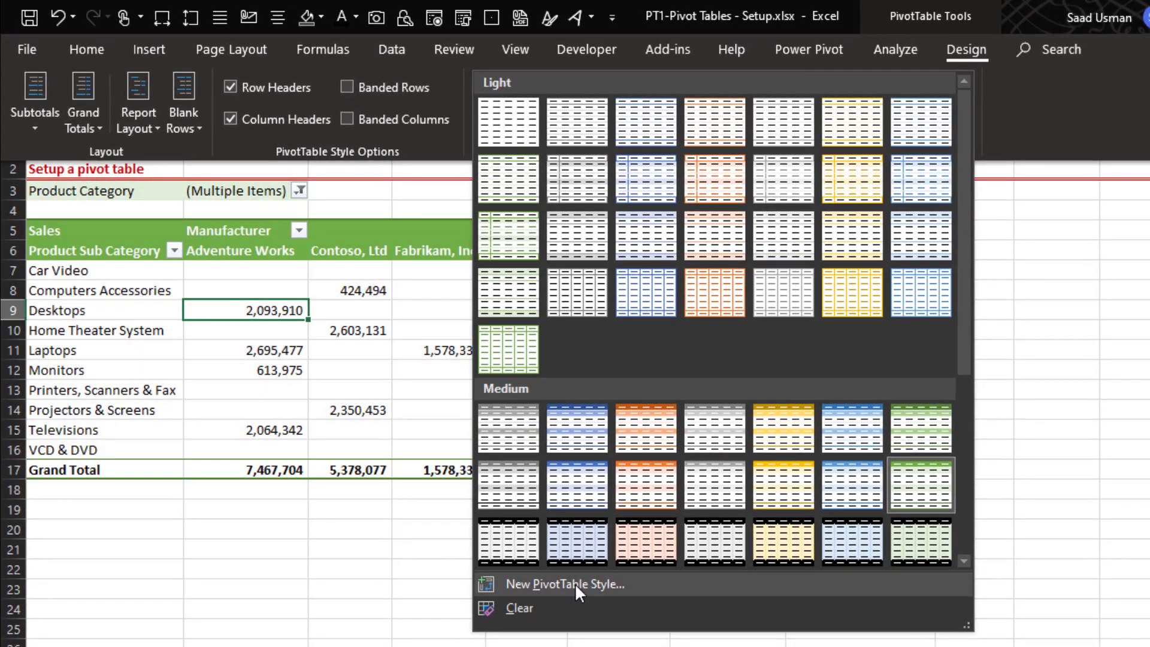
pyautogui.click(574, 583)
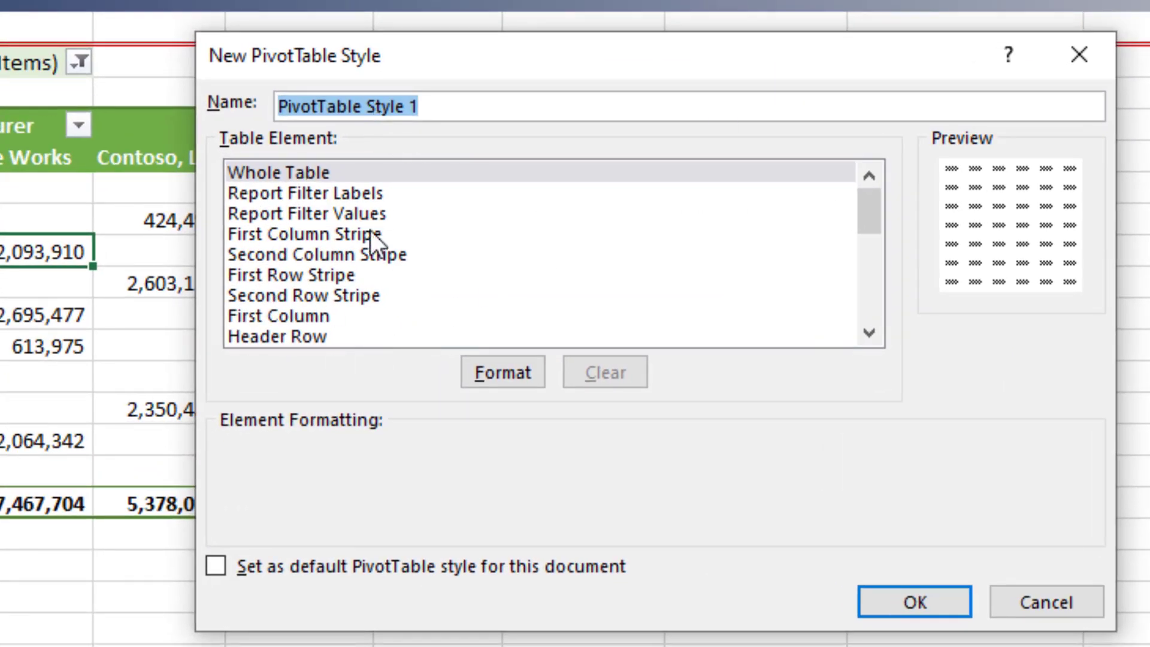
pyautogui.click(287, 174)
pyautogui.click(292, 193)
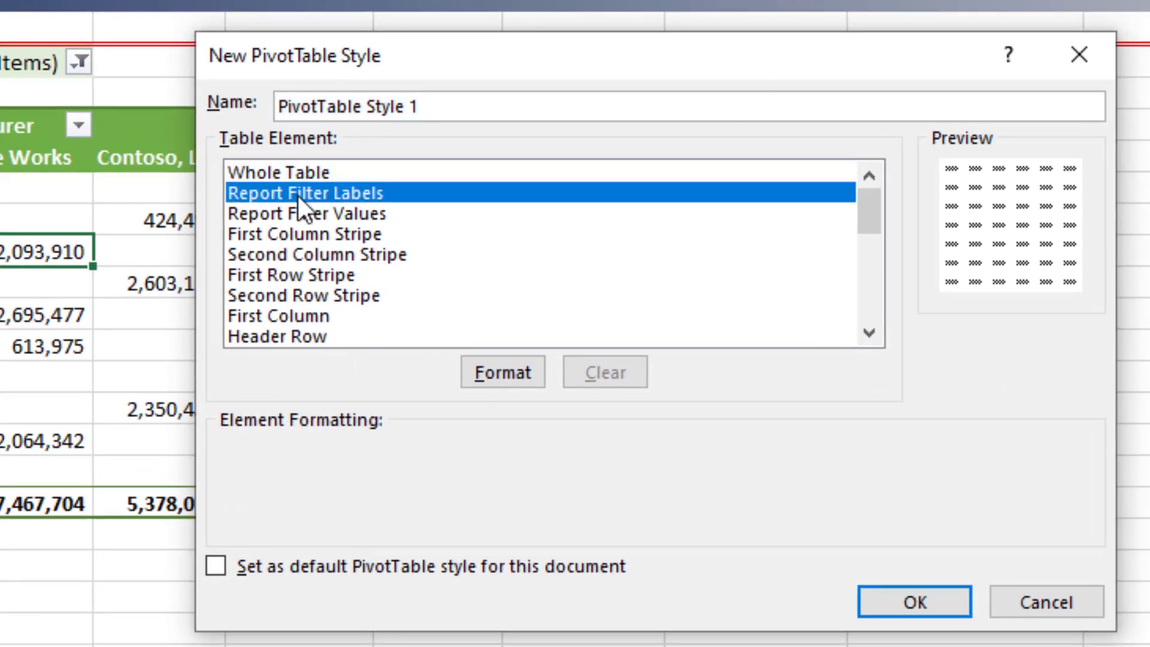
pyautogui.click(320, 318)
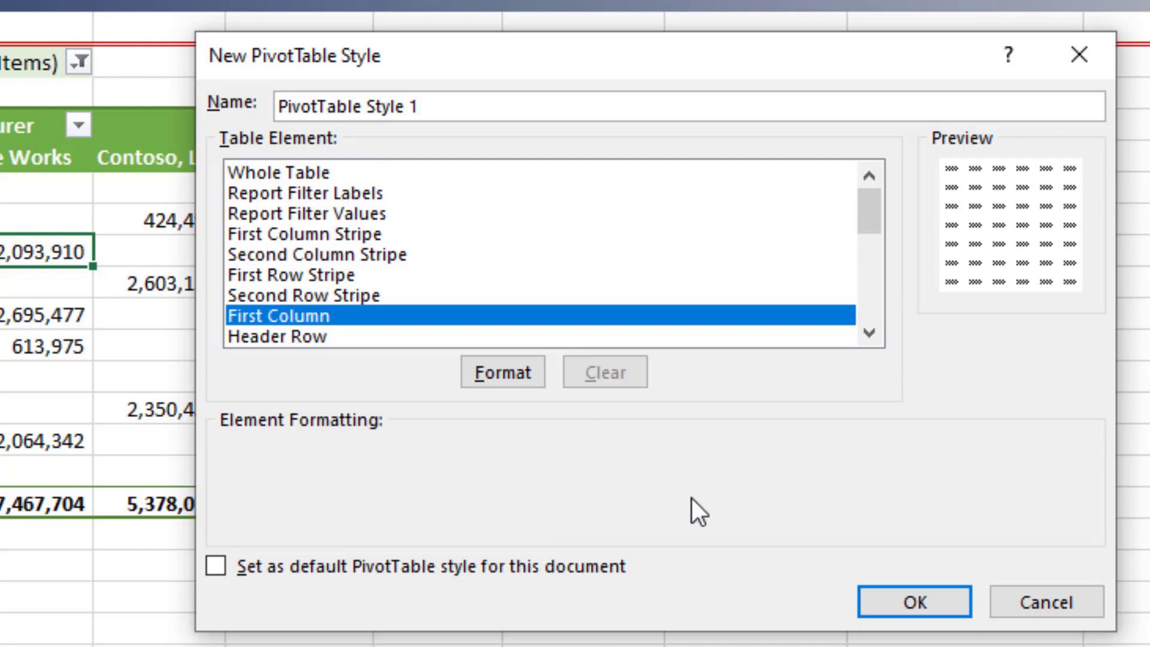
pyautogui.click(1030, 599)
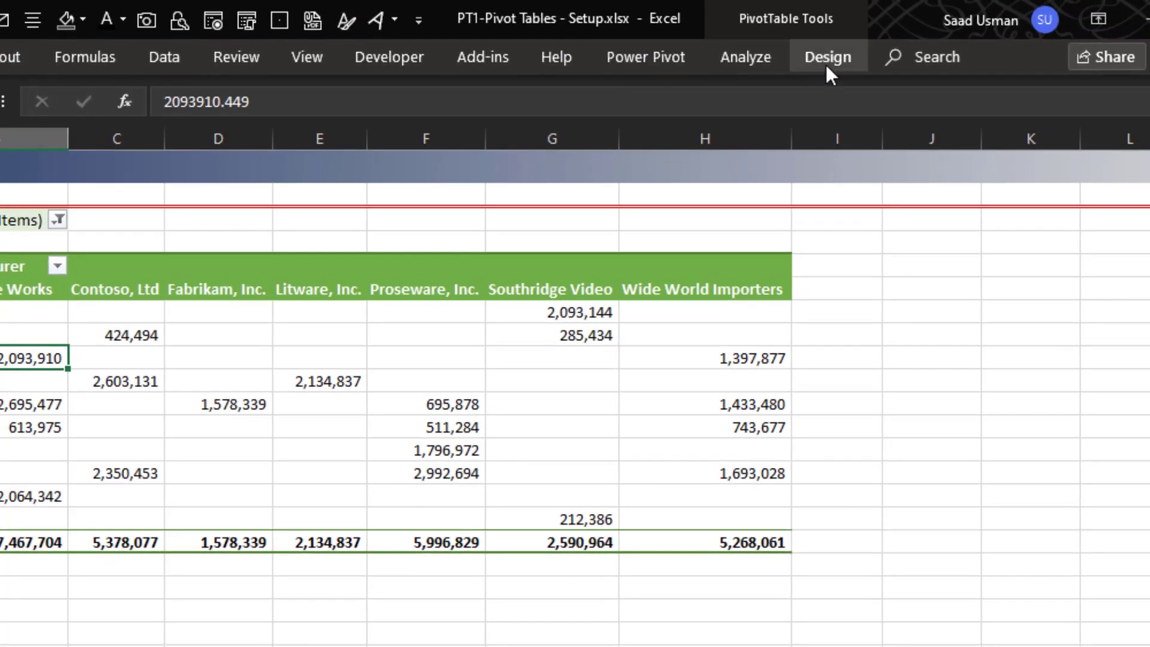
pyautogui.click(843, 52)
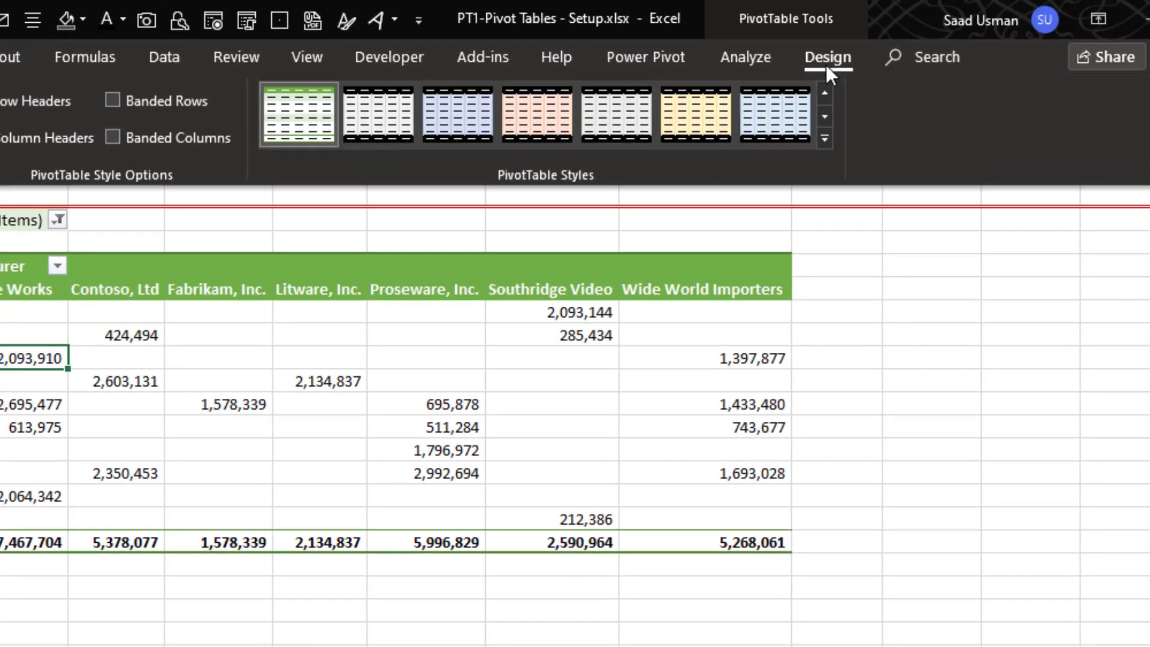
pyautogui.click(825, 137)
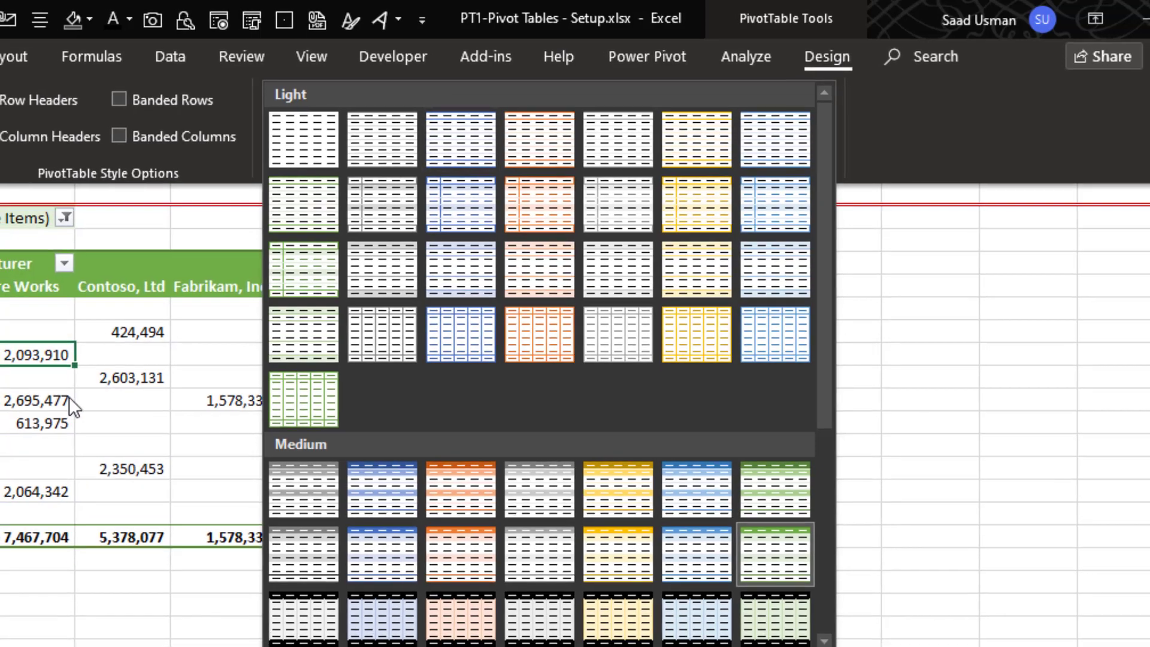
pyautogui.click(1, 479)
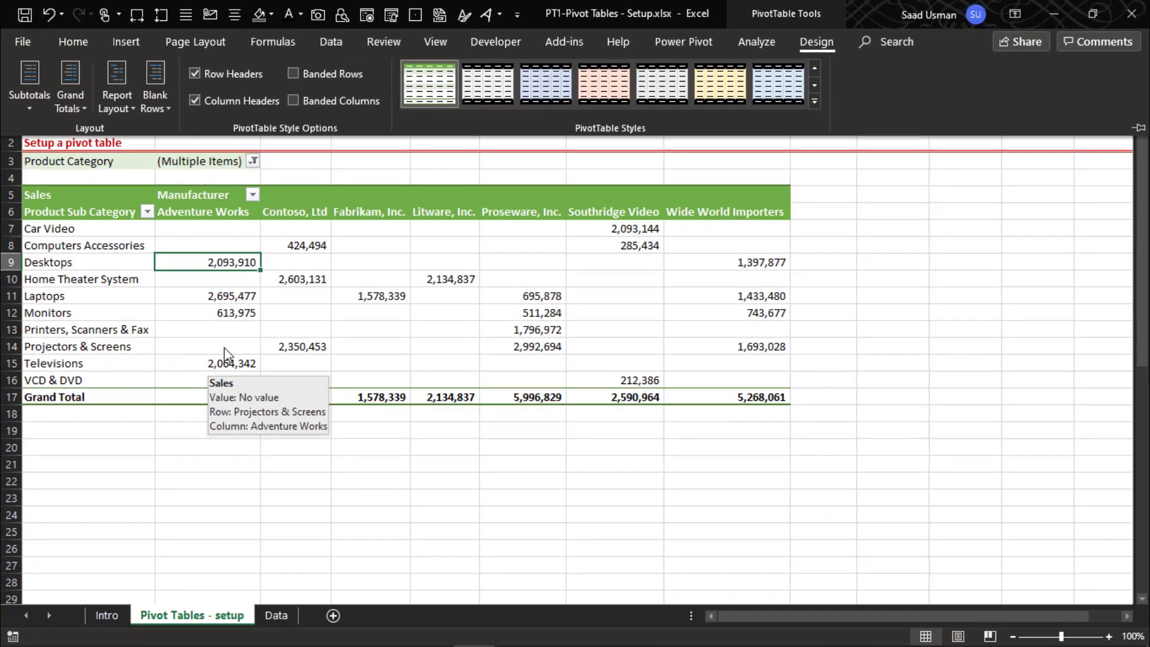
pyautogui.click(224, 347)
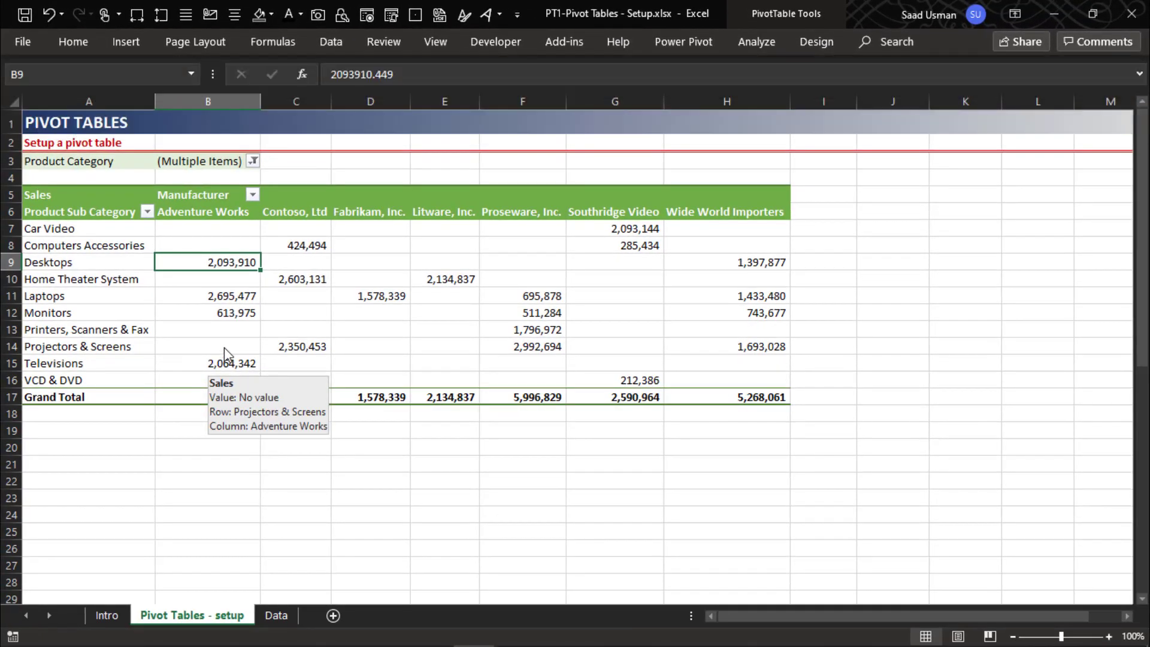